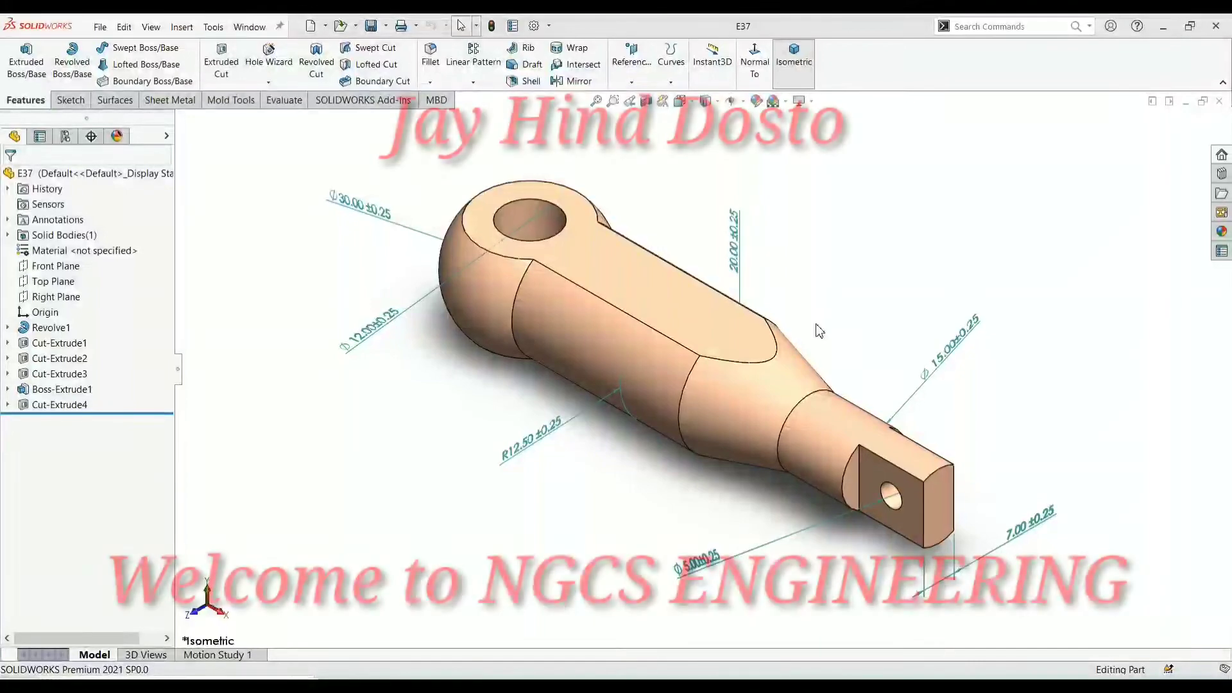
Inspect the finished E37 eye-end rod, then bring up the Welcome to SOLIDWORKS window.
mouse_move(819, 331)
middle_mouse_down()
mouse_move(555, 449)
mouse_move(663, 360)
mouse_move(730, 639)
mouse_move(709, 636)
middle_mouse_up()
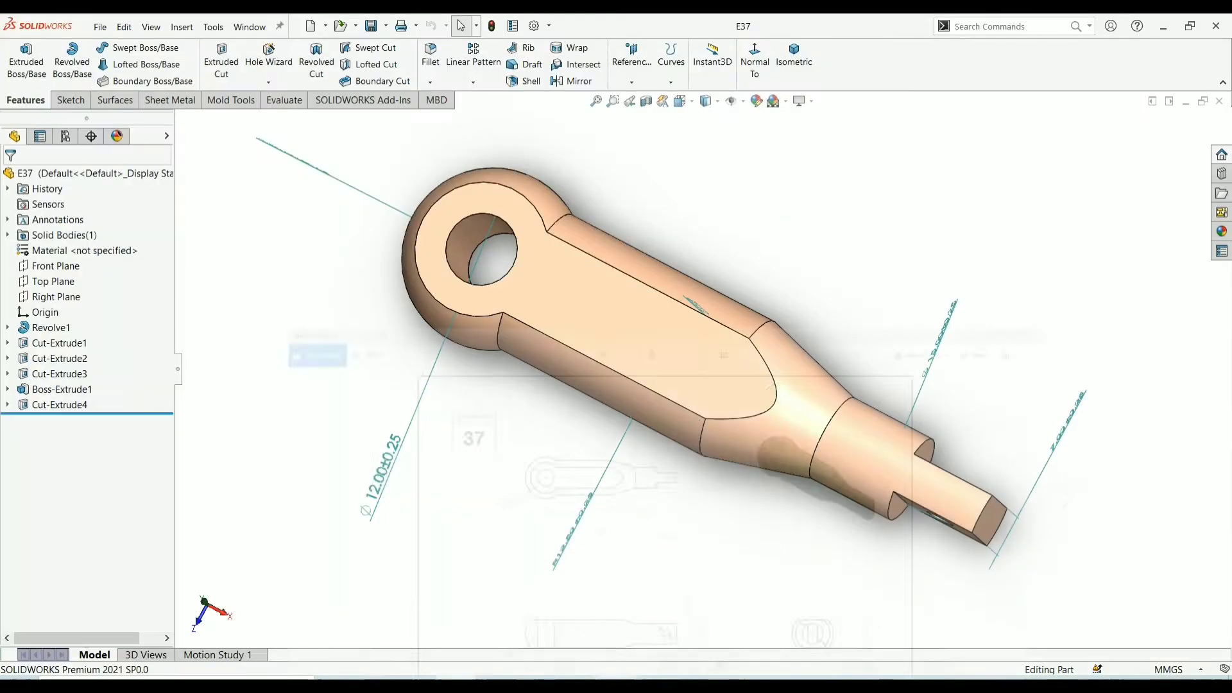
scroll(704, 404, "up", 2)
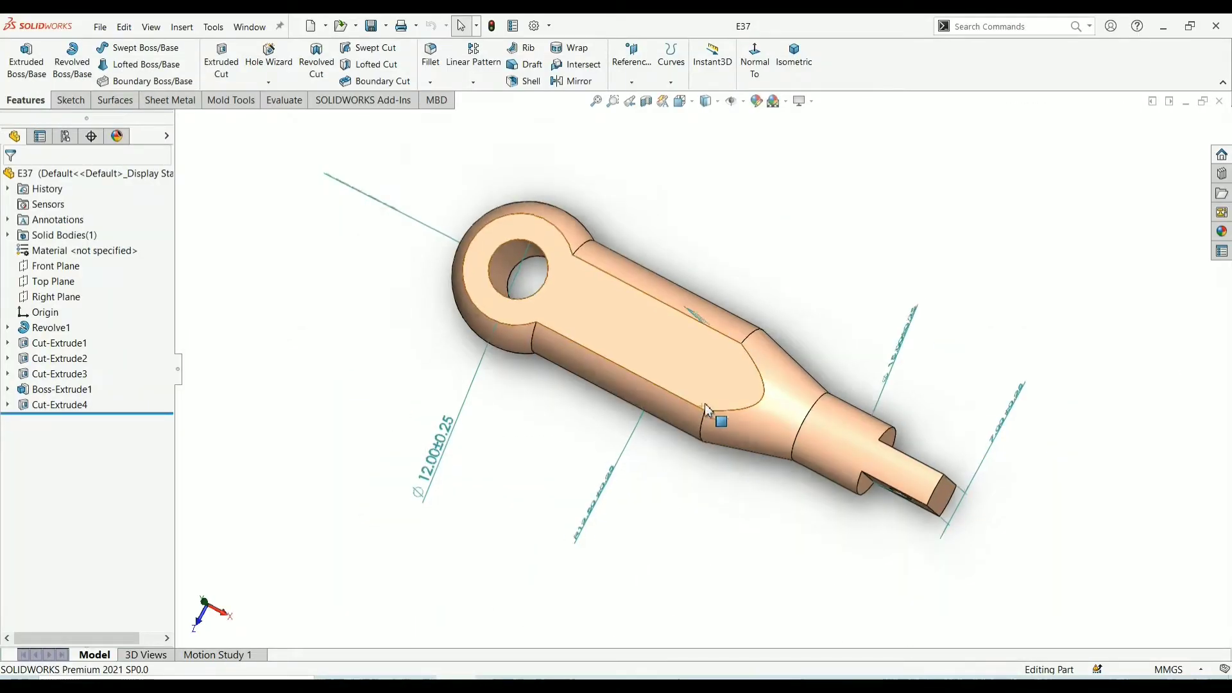
scroll(705, 404, "up", 1)
left_click(1222, 154)
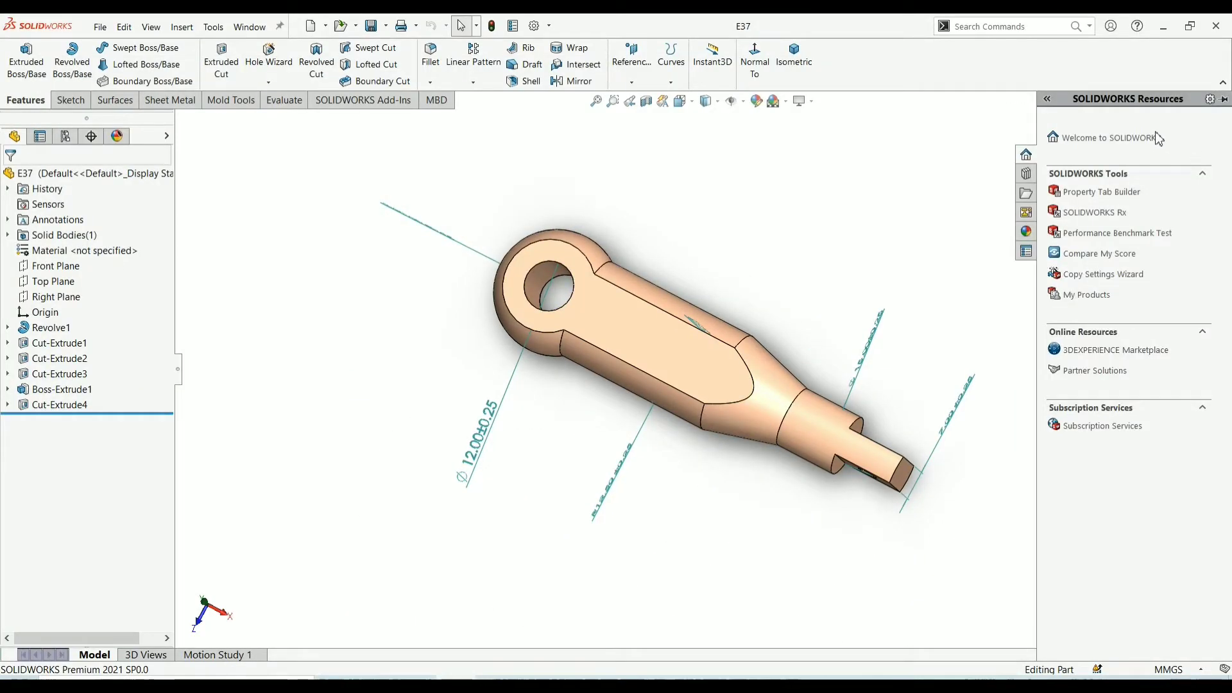
left_click(1117, 148)
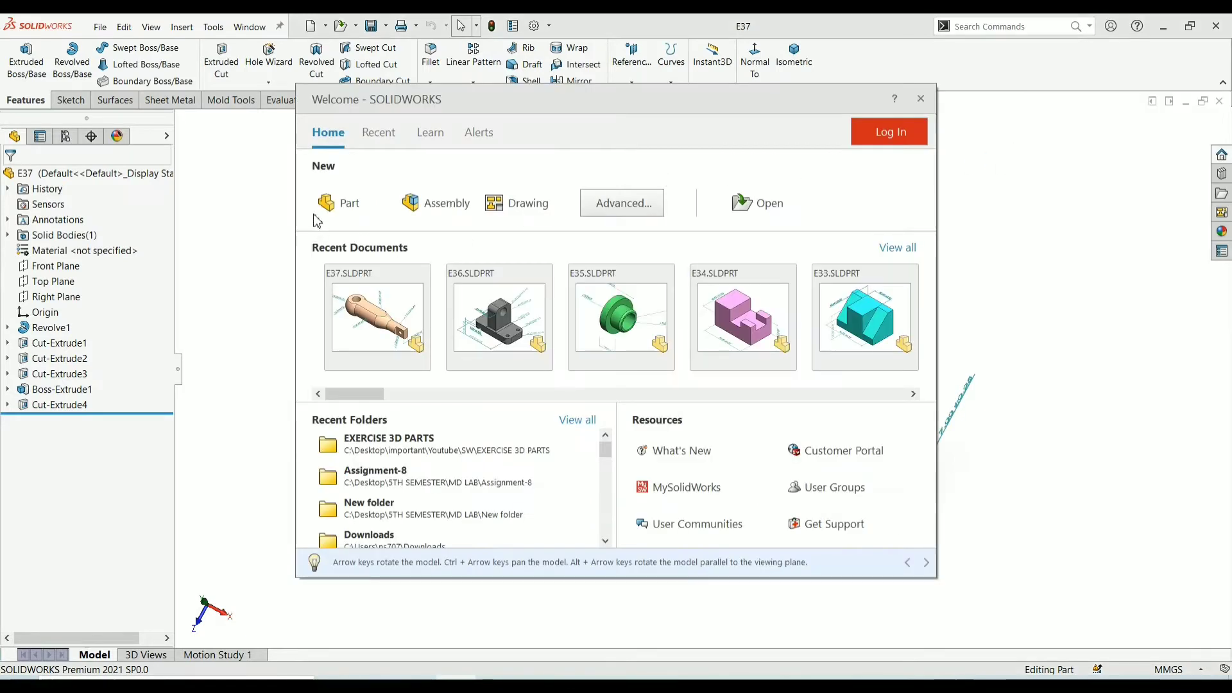
Start a new part and draw a circle centred on the origin on the Front Plane.
key("Escape")
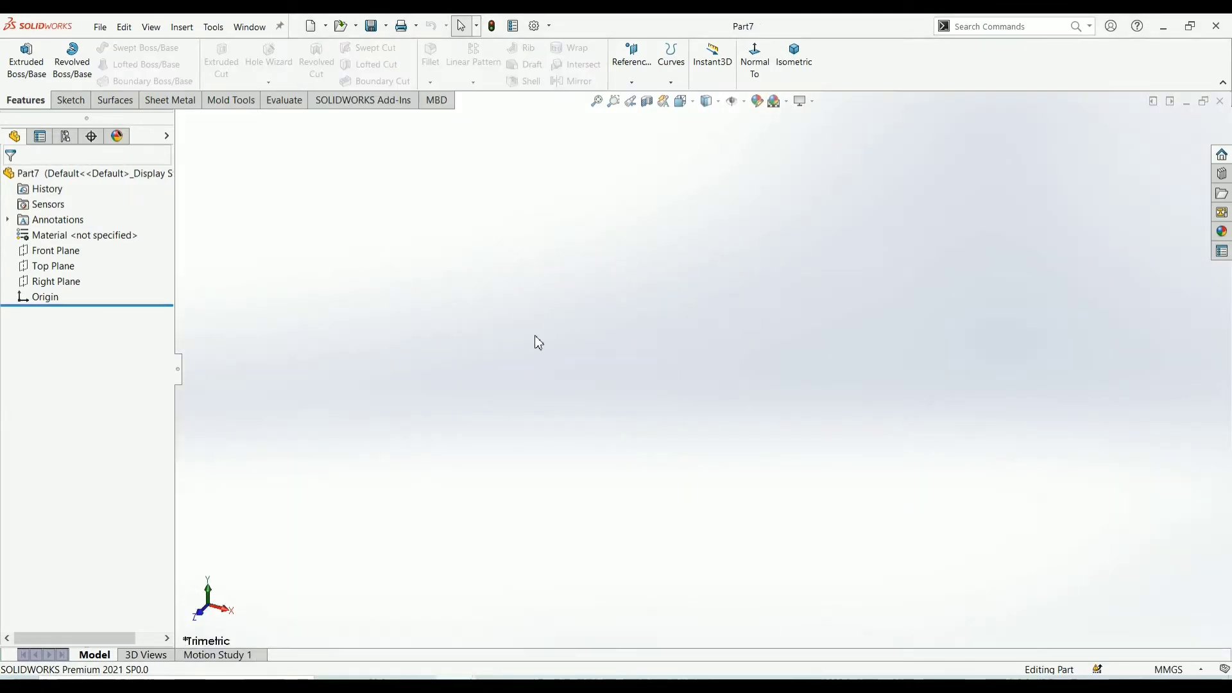
left_click(50, 250)
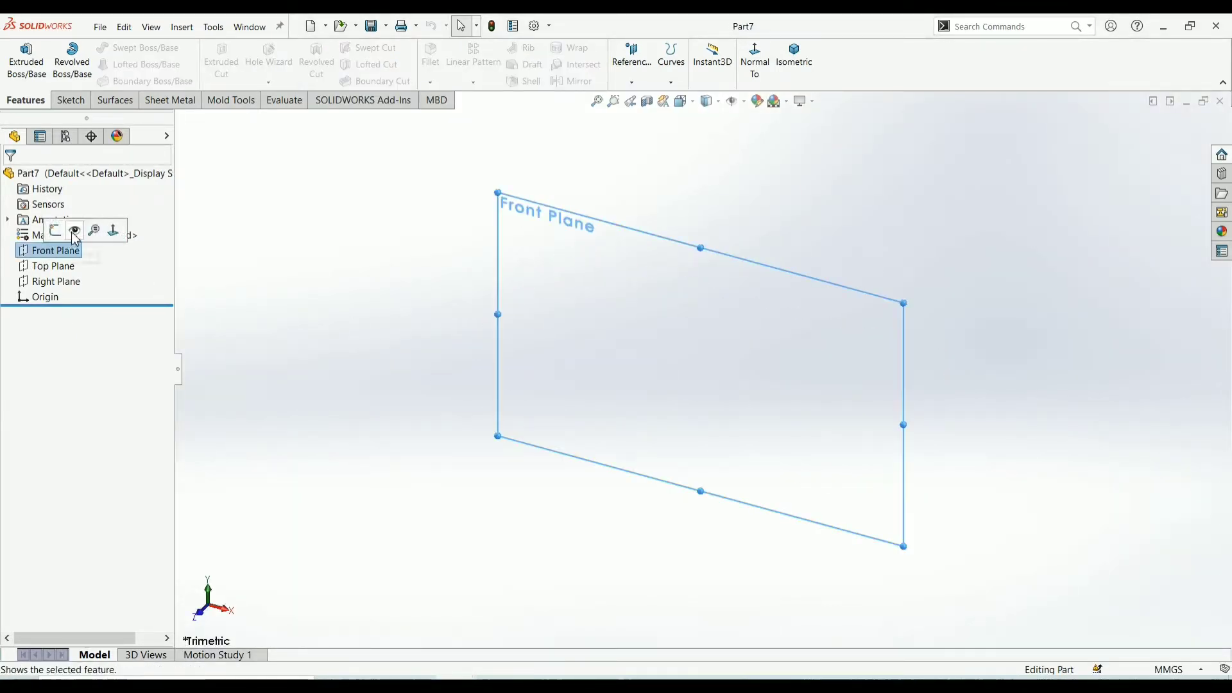
left_click(56, 231)
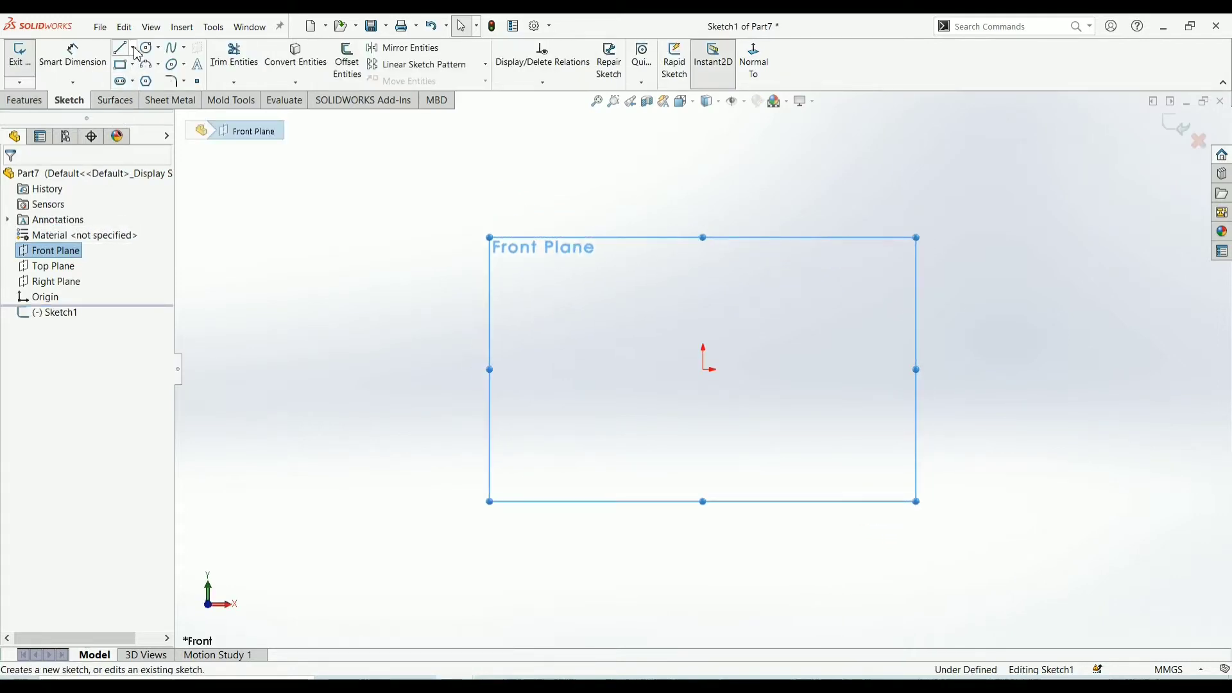
left_click(147, 51)
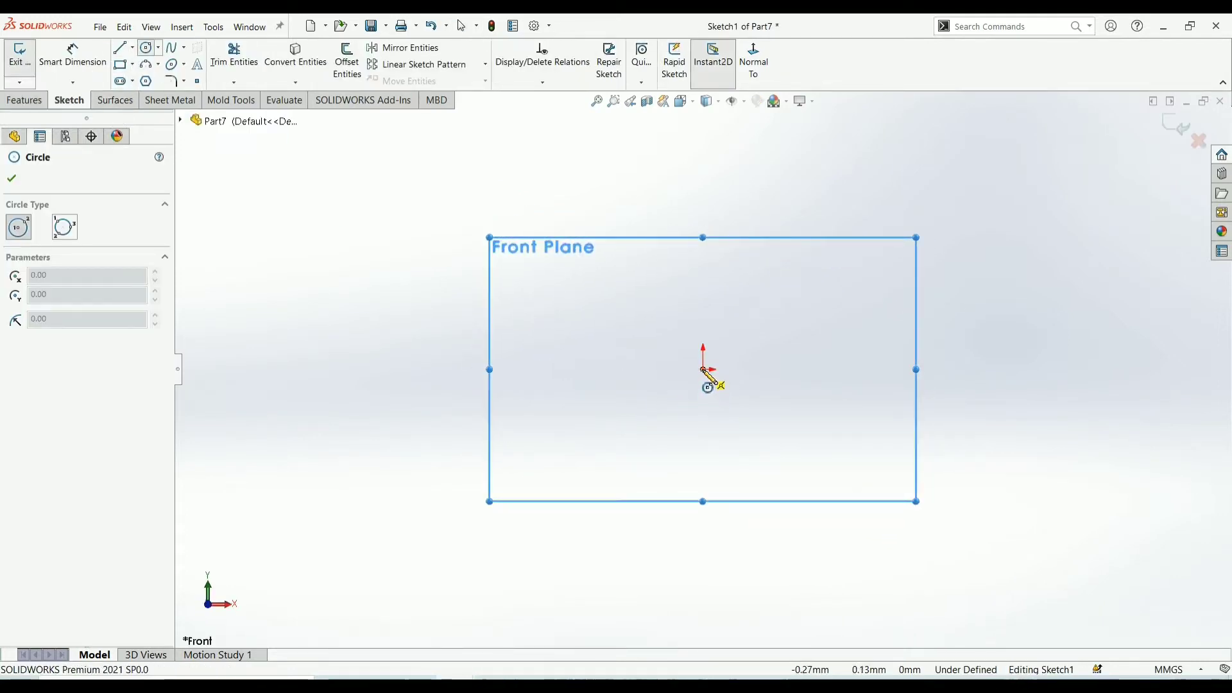
left_click(703, 370)
left_click(642, 404)
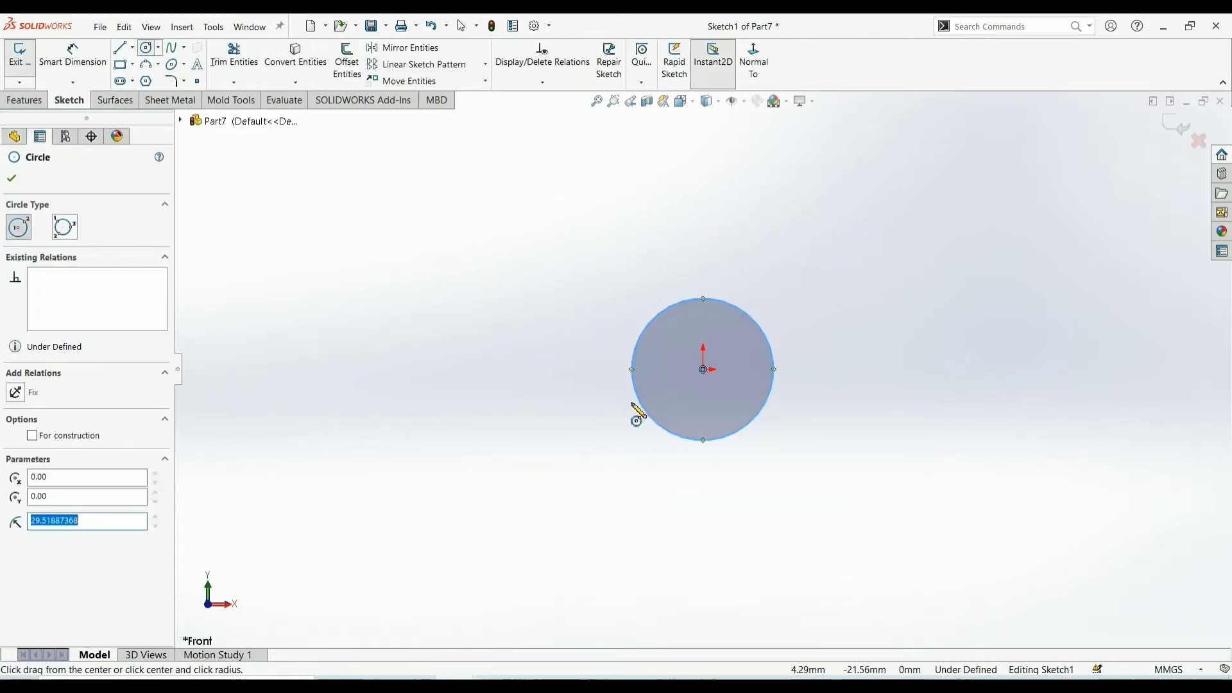
Dimension the circle's diameter to 30 mm.
left_click(76, 64)
left_click(635, 357)
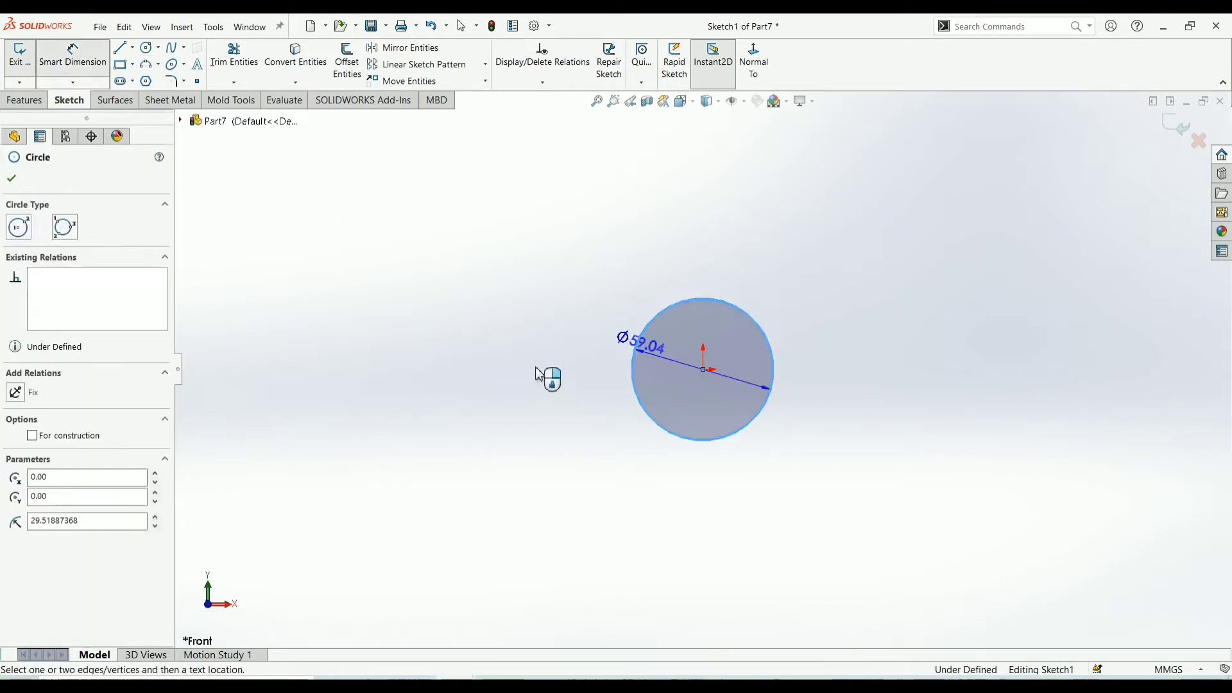
left_click(483, 378)
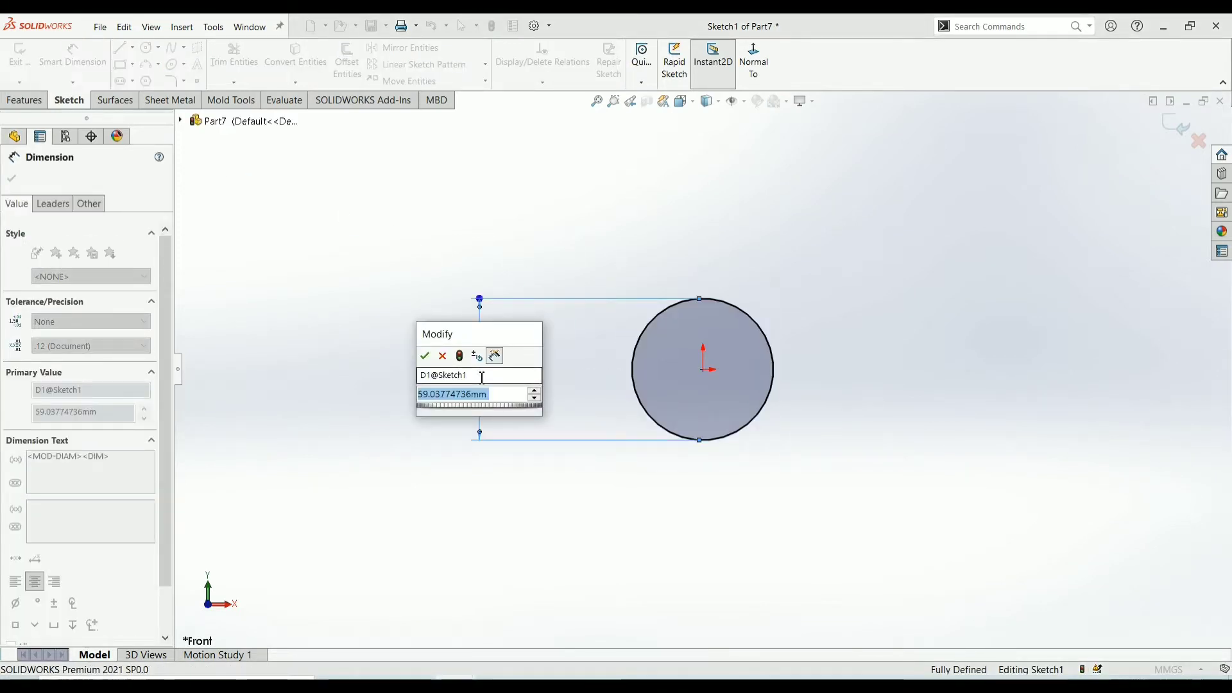
type("30")
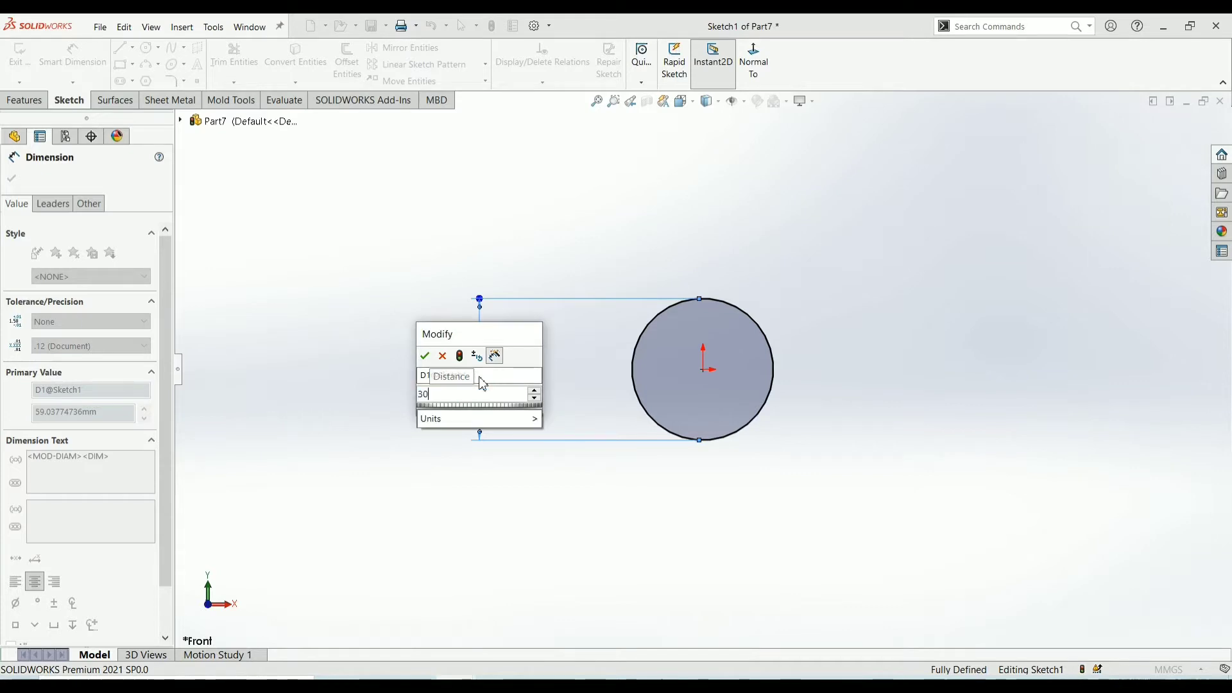
key("Return")
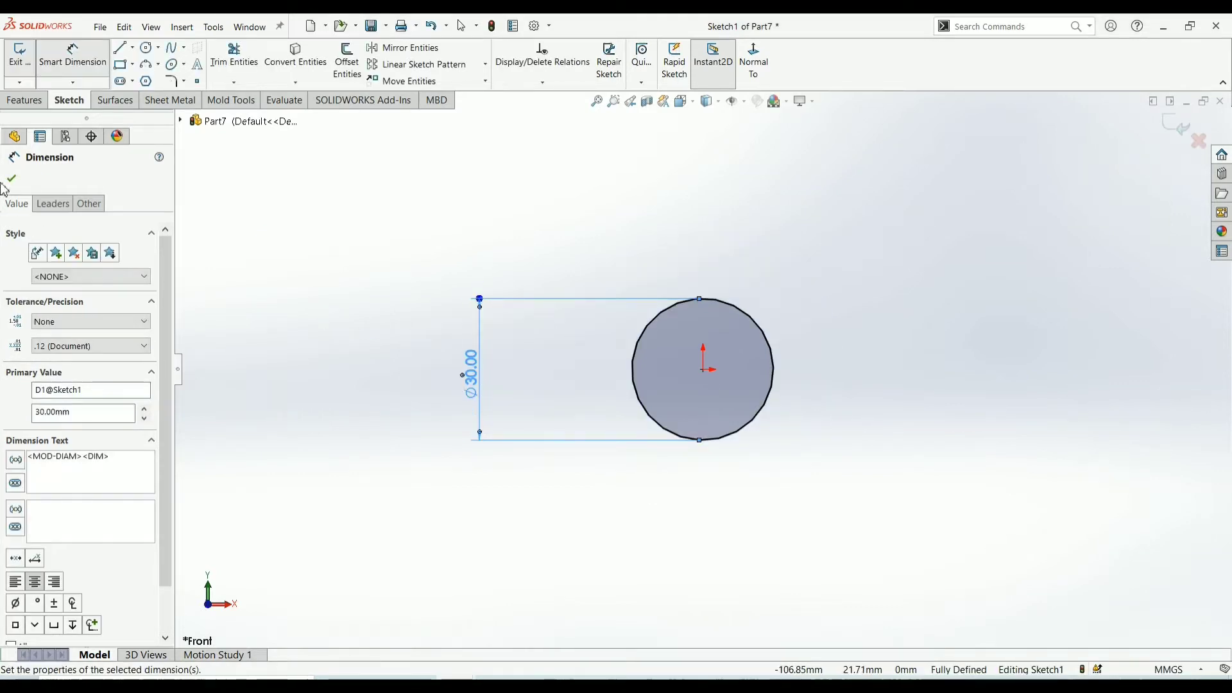
left_click(14, 179)
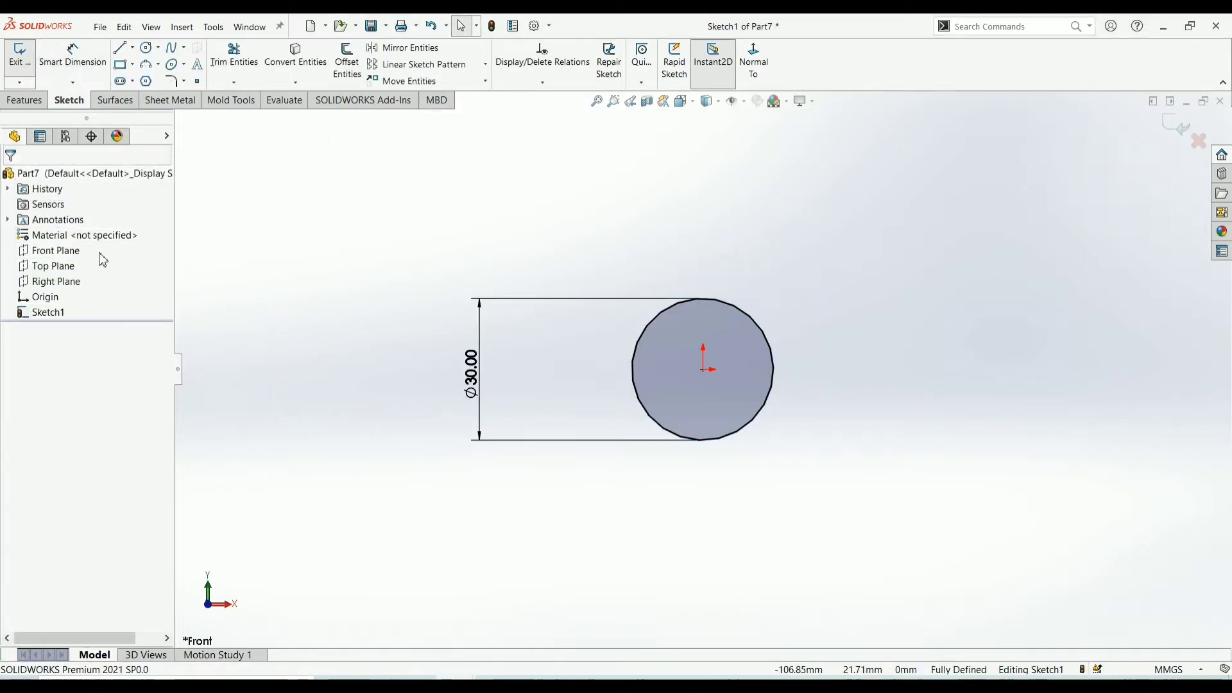
Draw the shaft outline: top edge, taper, short step, vertical end and a line back to the origin.
left_click(121, 48)
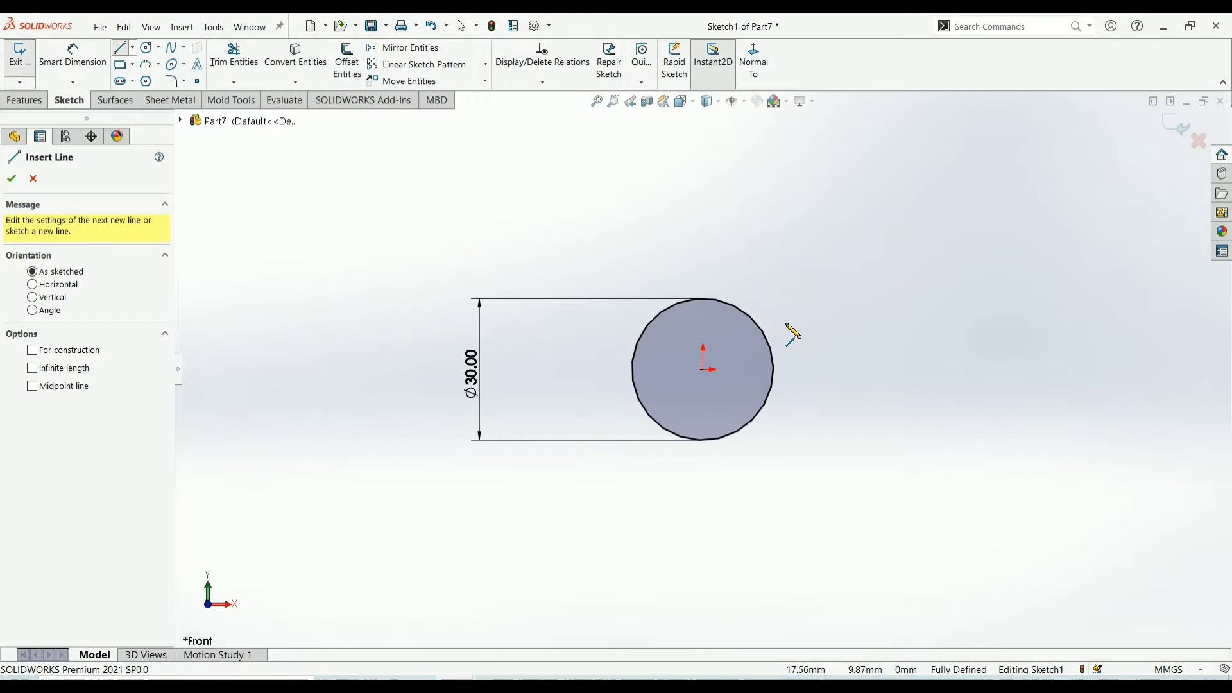
left_click(787, 323)
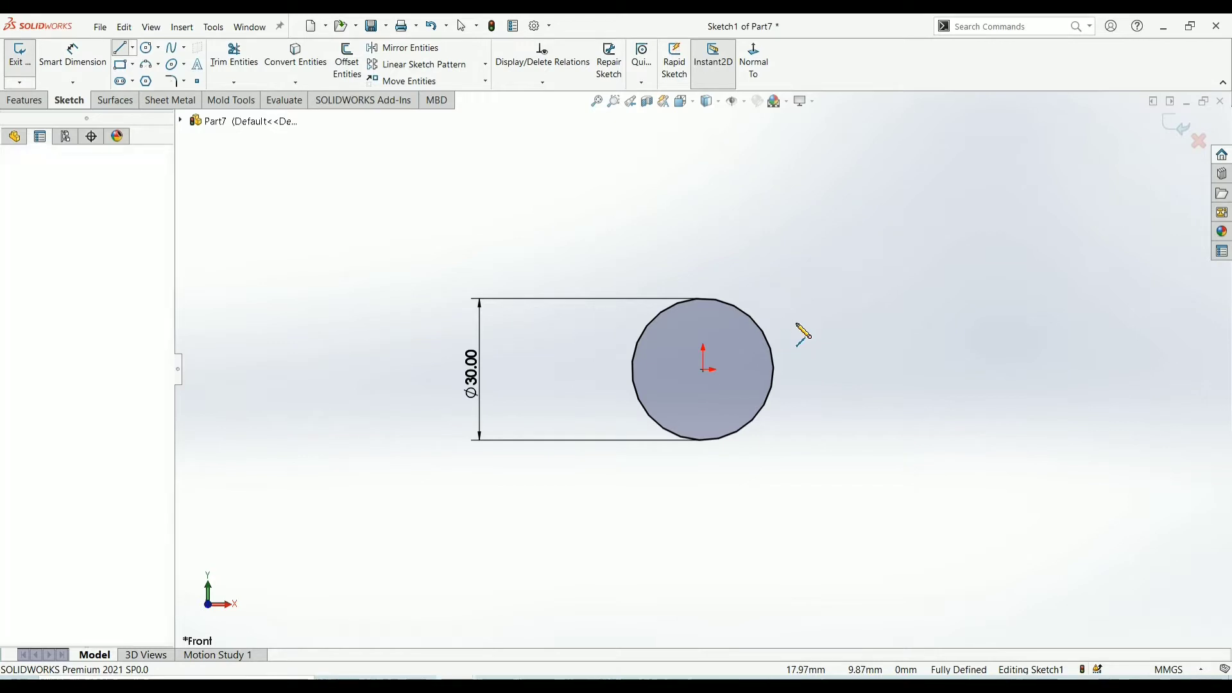
left_click(998, 323)
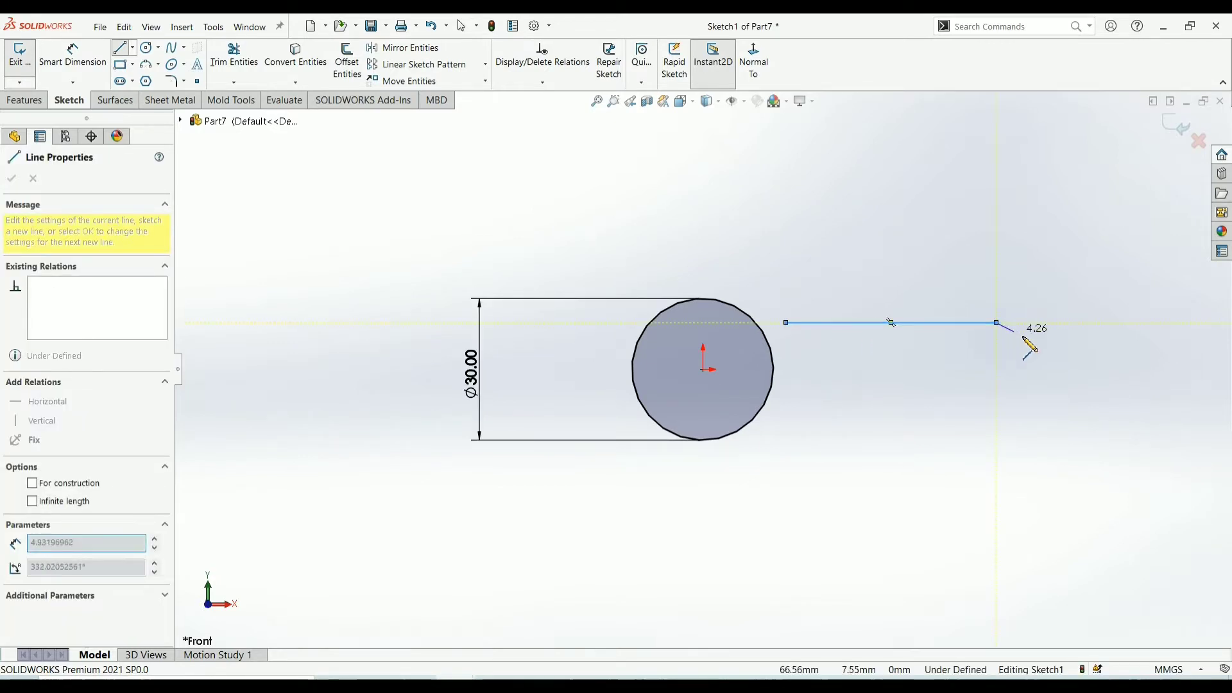
left_click(1070, 342)
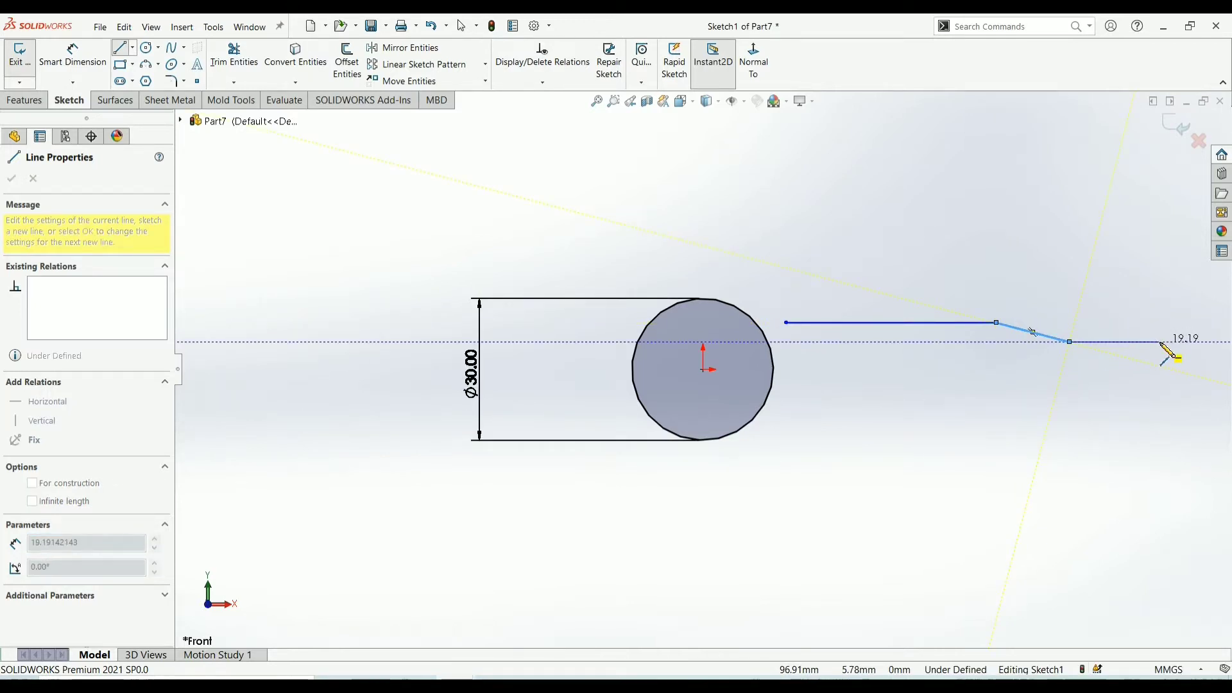
left_click(1160, 342)
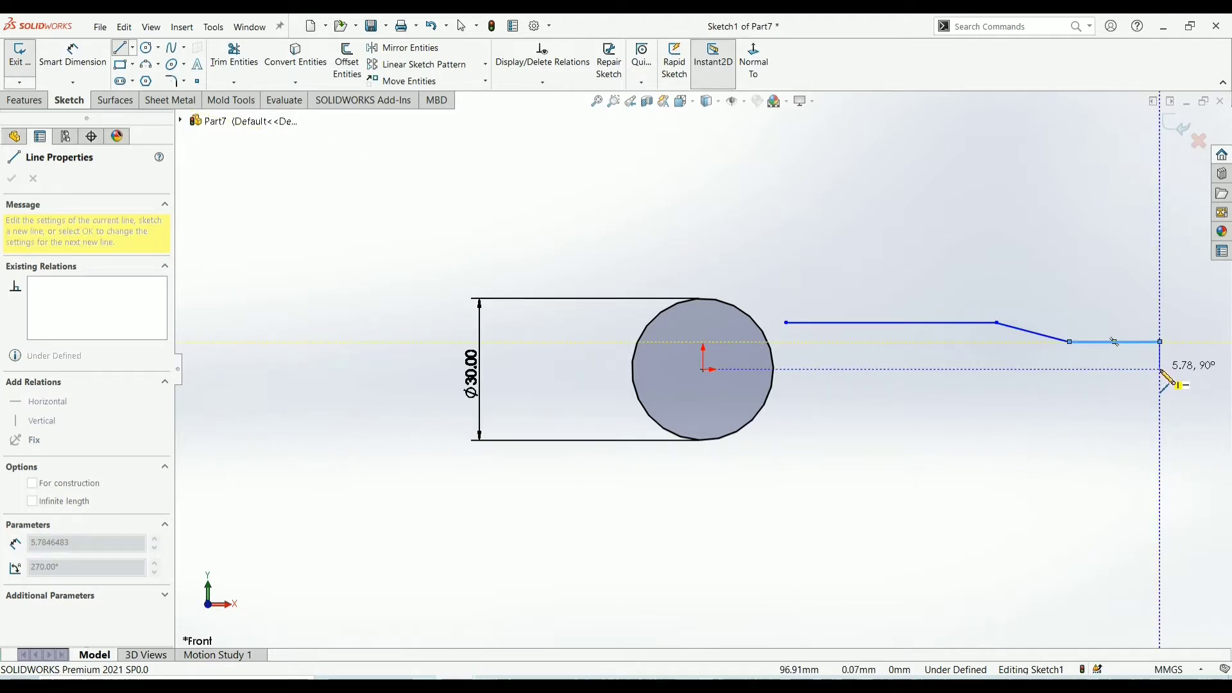
left_click(1161, 371)
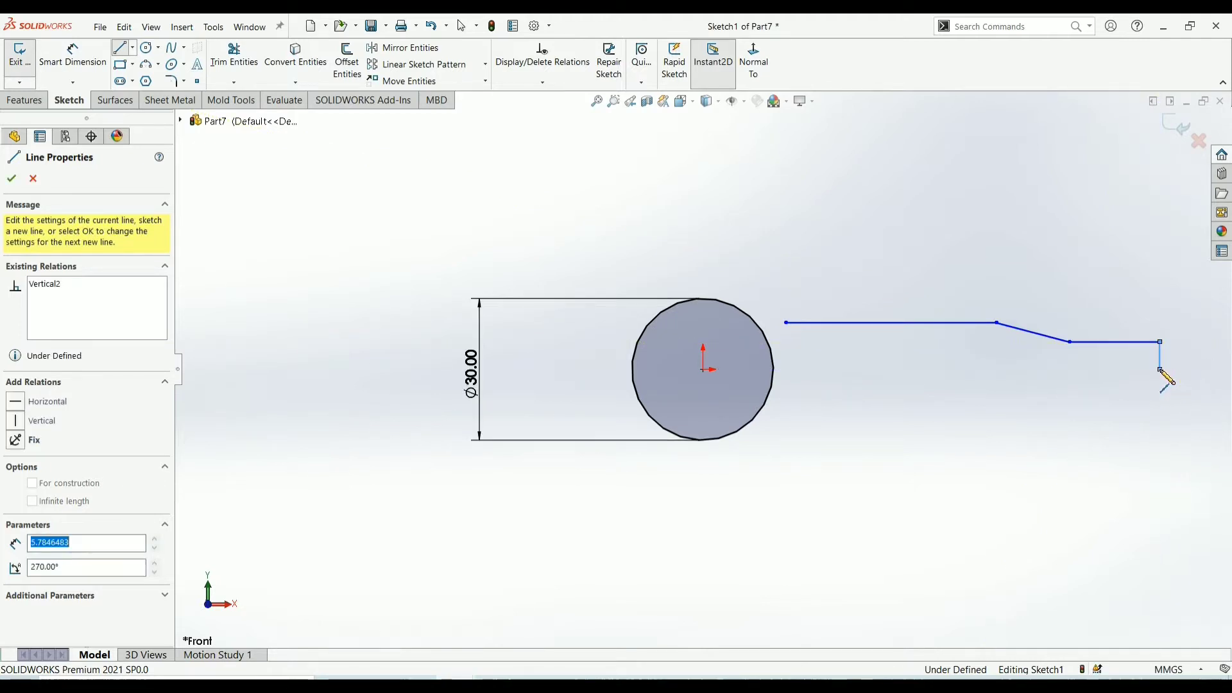
left_click(704, 370)
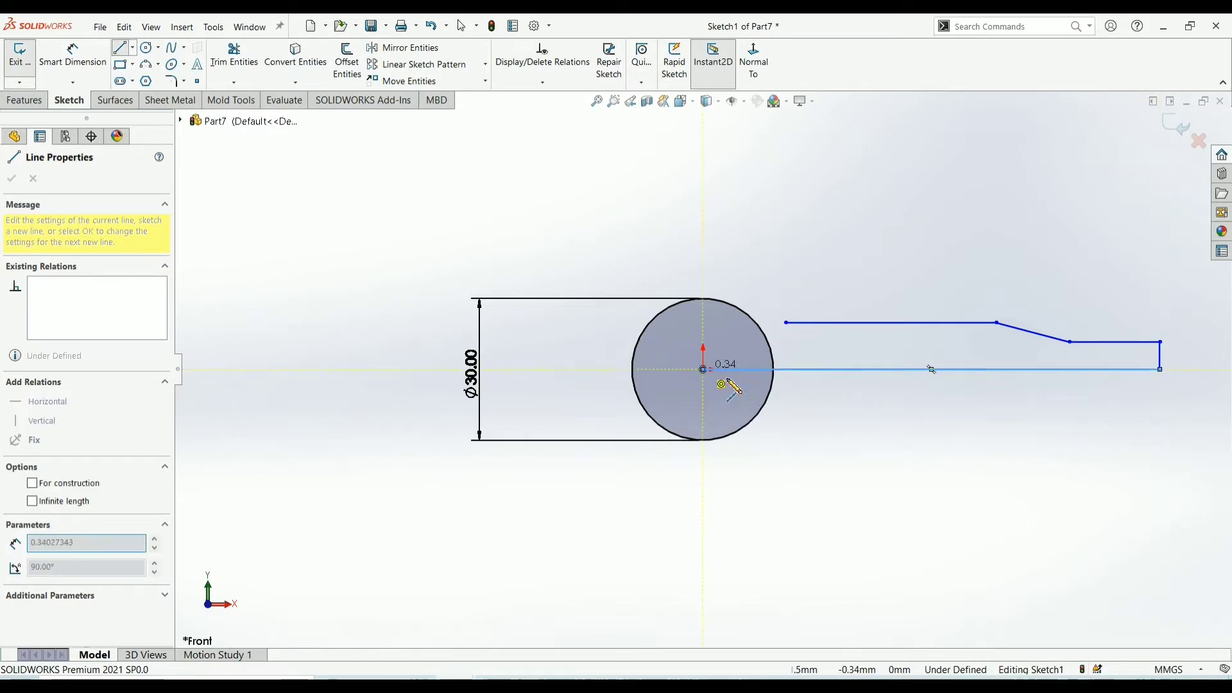
right_click(833, 443)
left_click(860, 444)
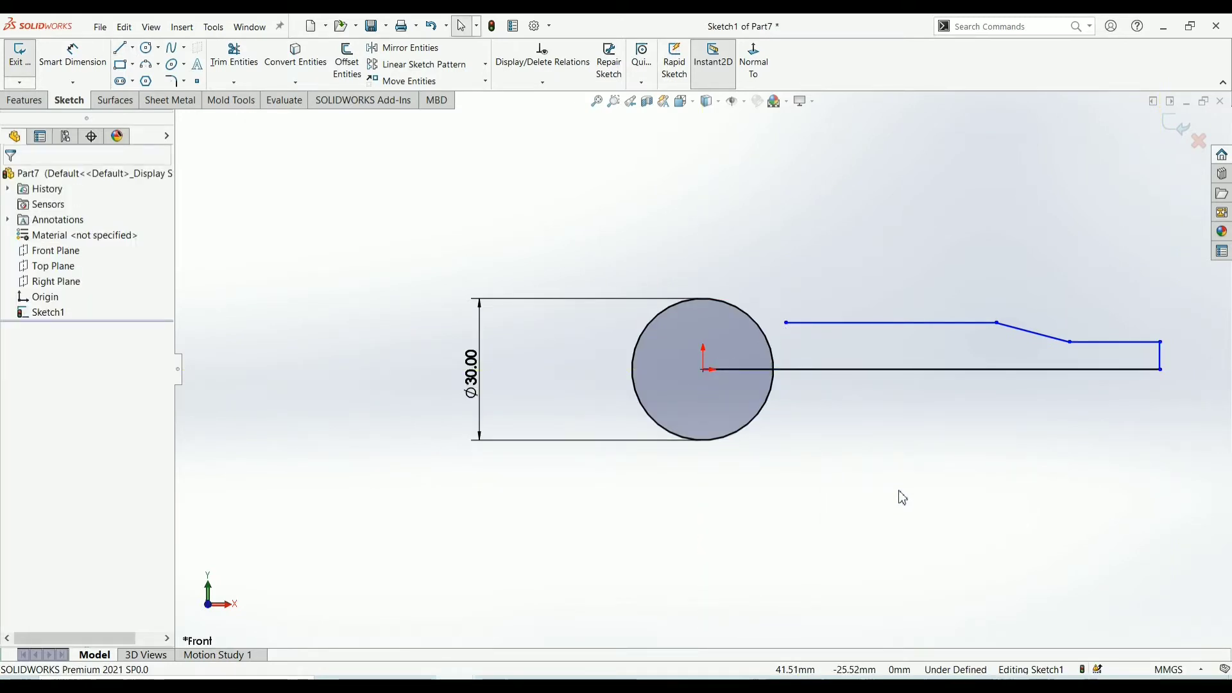
Make the top shaft line's left end lie on the 30 mm circle, then reactivate Smart Dimension.
key("z")
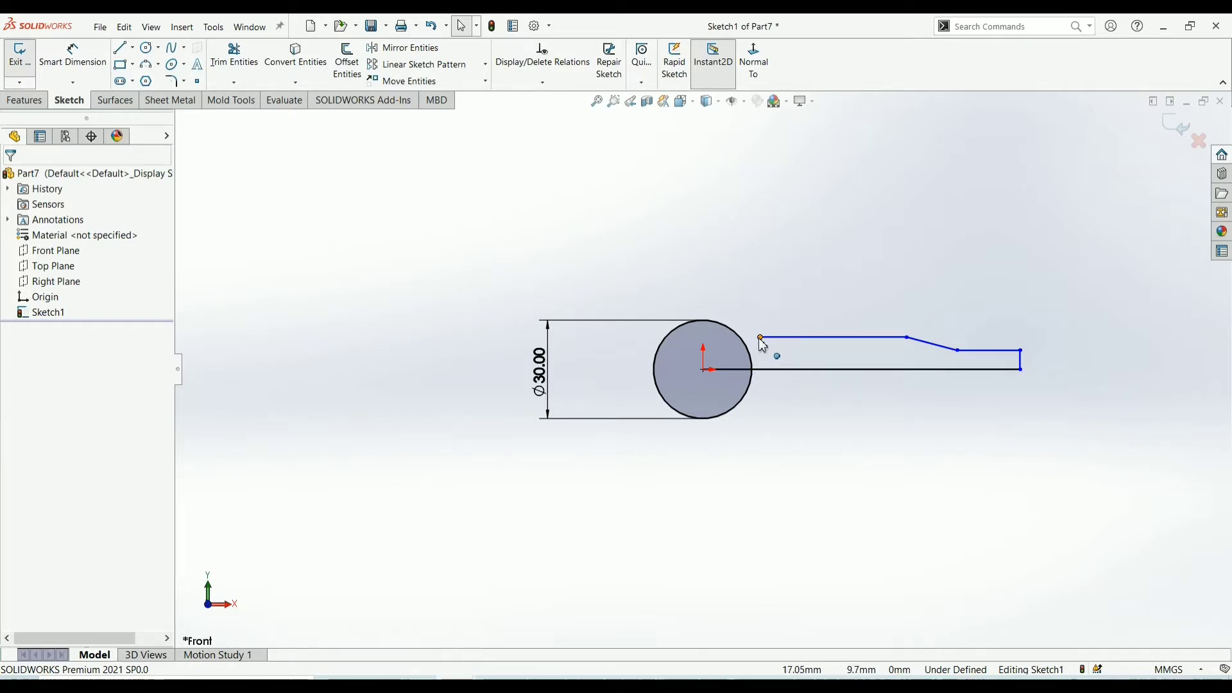
left_click(760, 339)
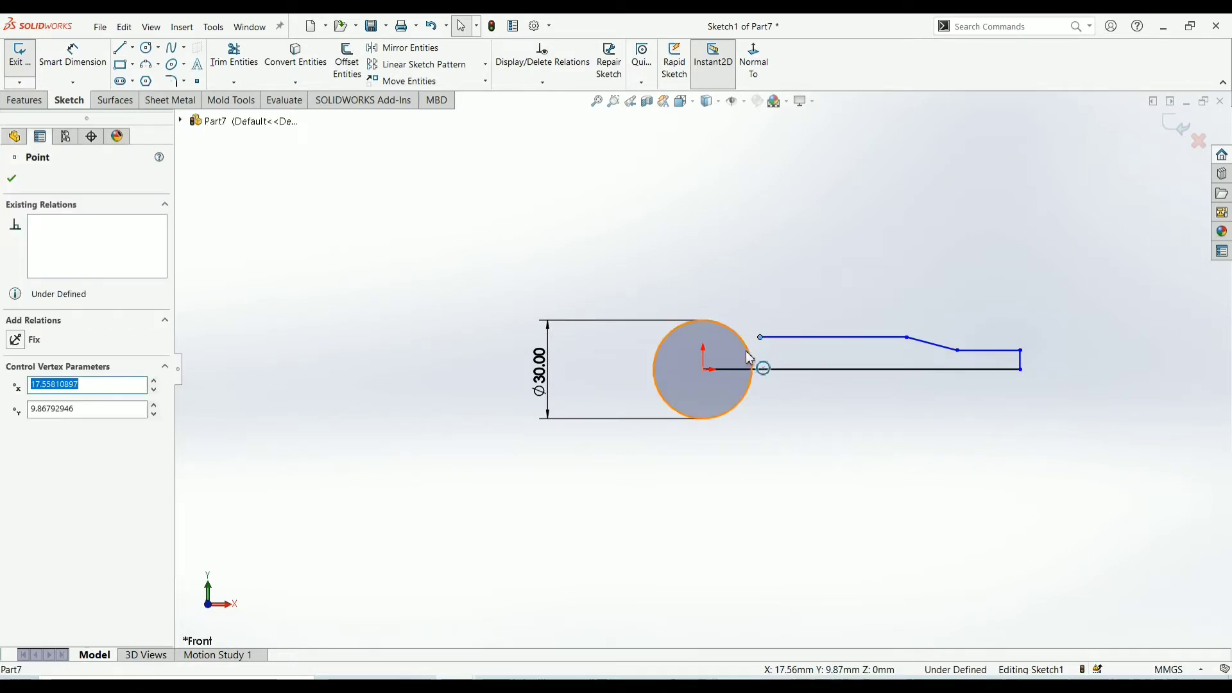
left_click(749, 356, "ctrl")
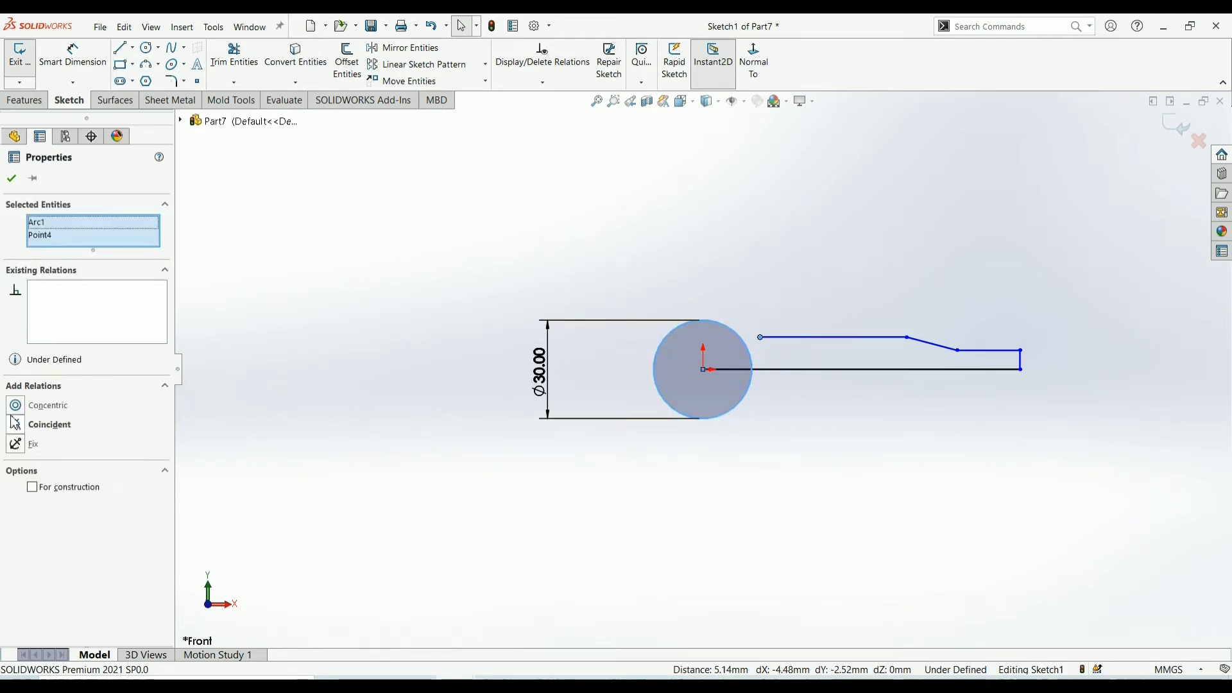
left_click(15, 426)
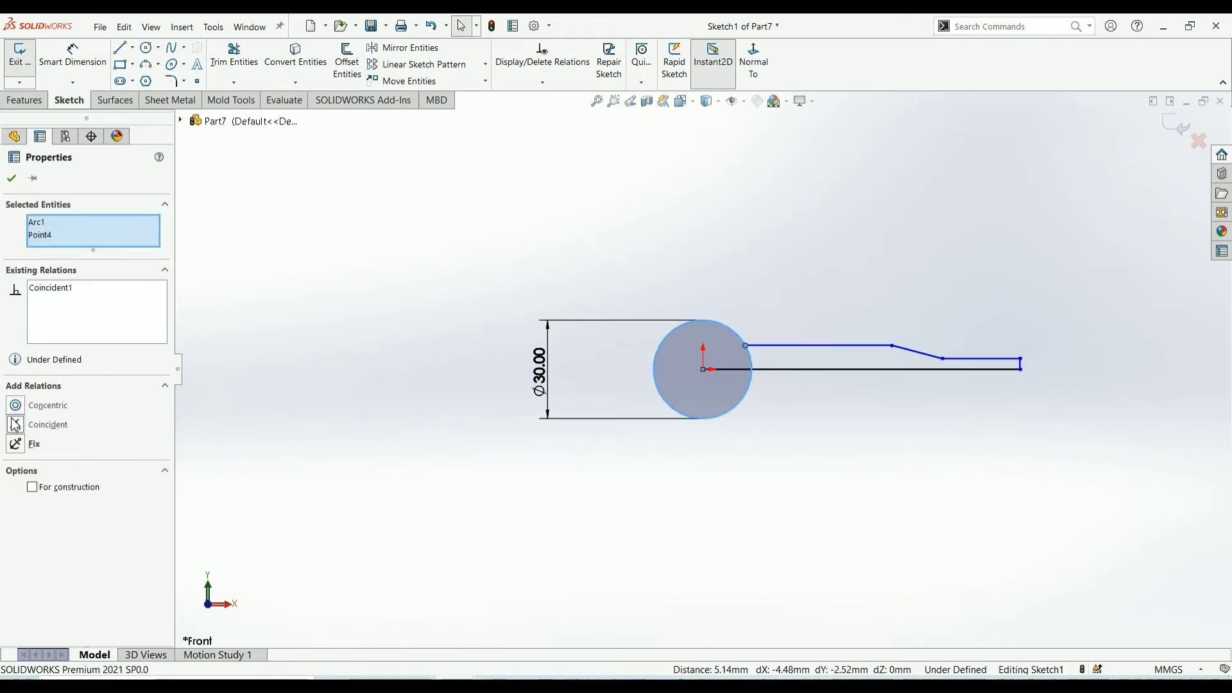
left_click(12, 178)
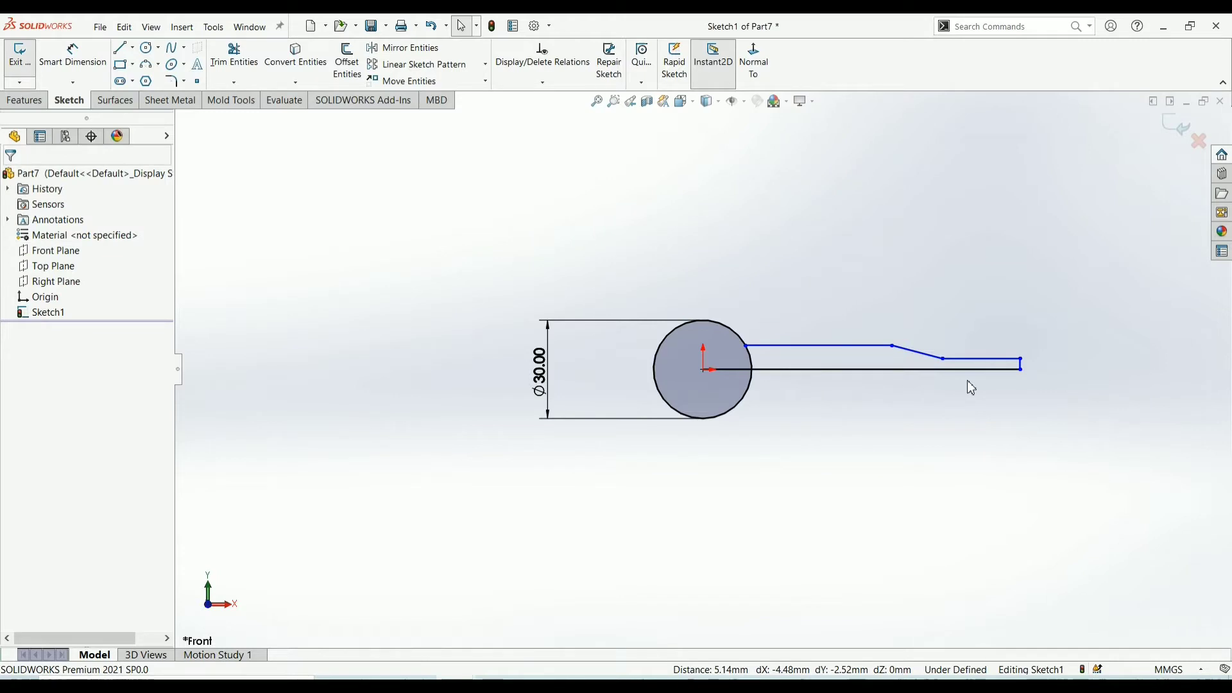
key("ctrl+Left")
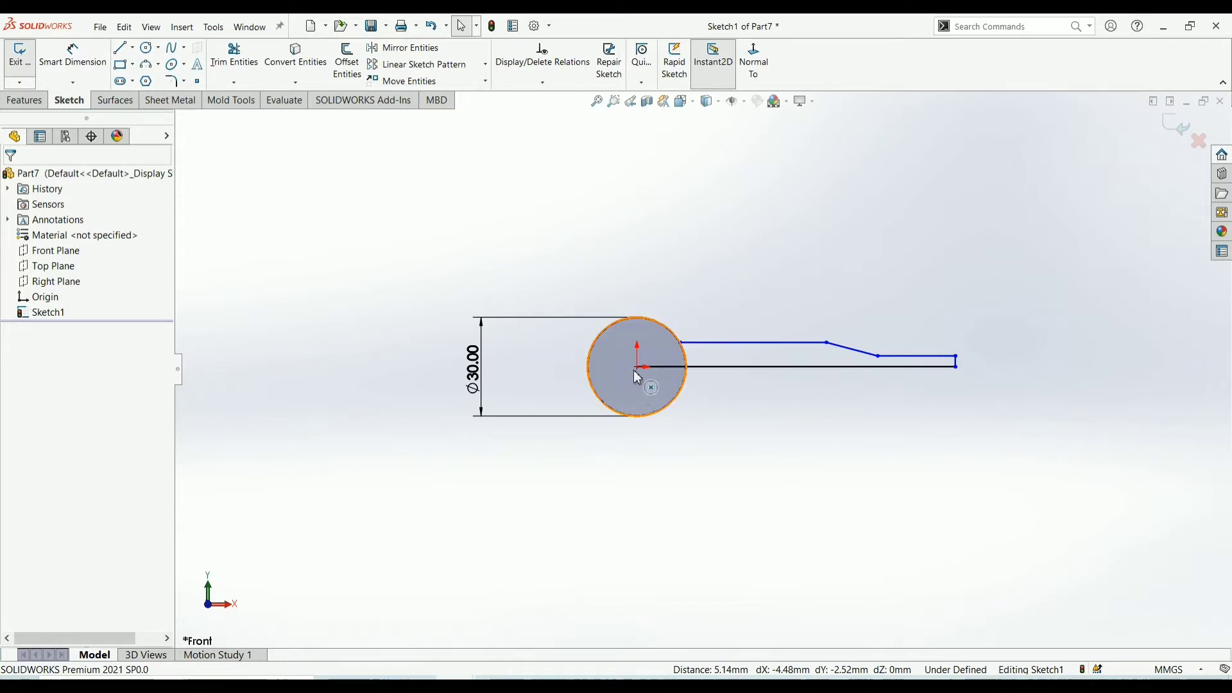
left_click(72, 57)
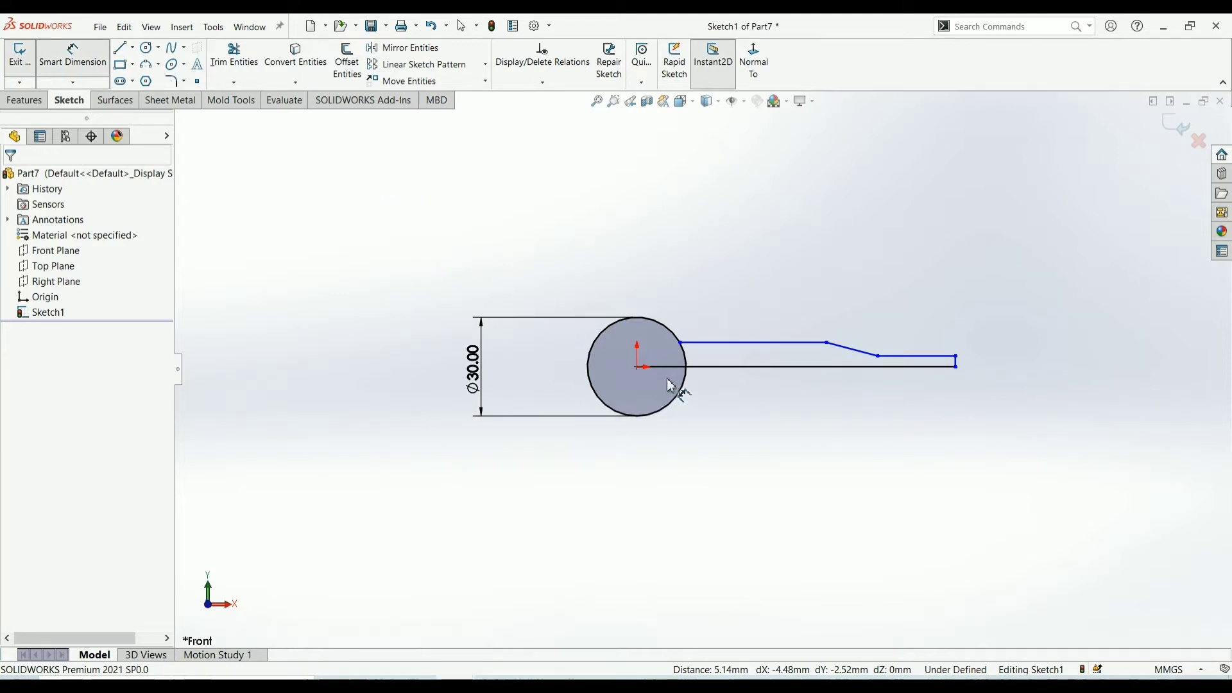
Dimension the step distance from the circle centre at 47 mm and the tab length at 15 mm.
left_click(639, 369)
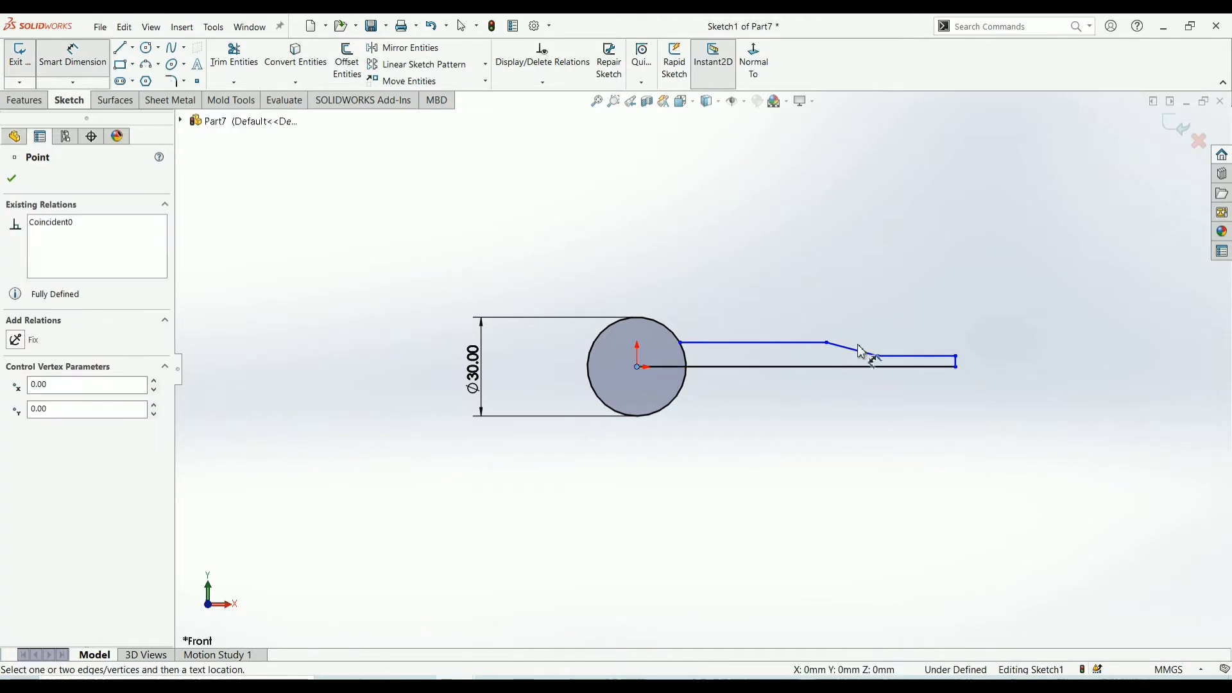
left_click(827, 345)
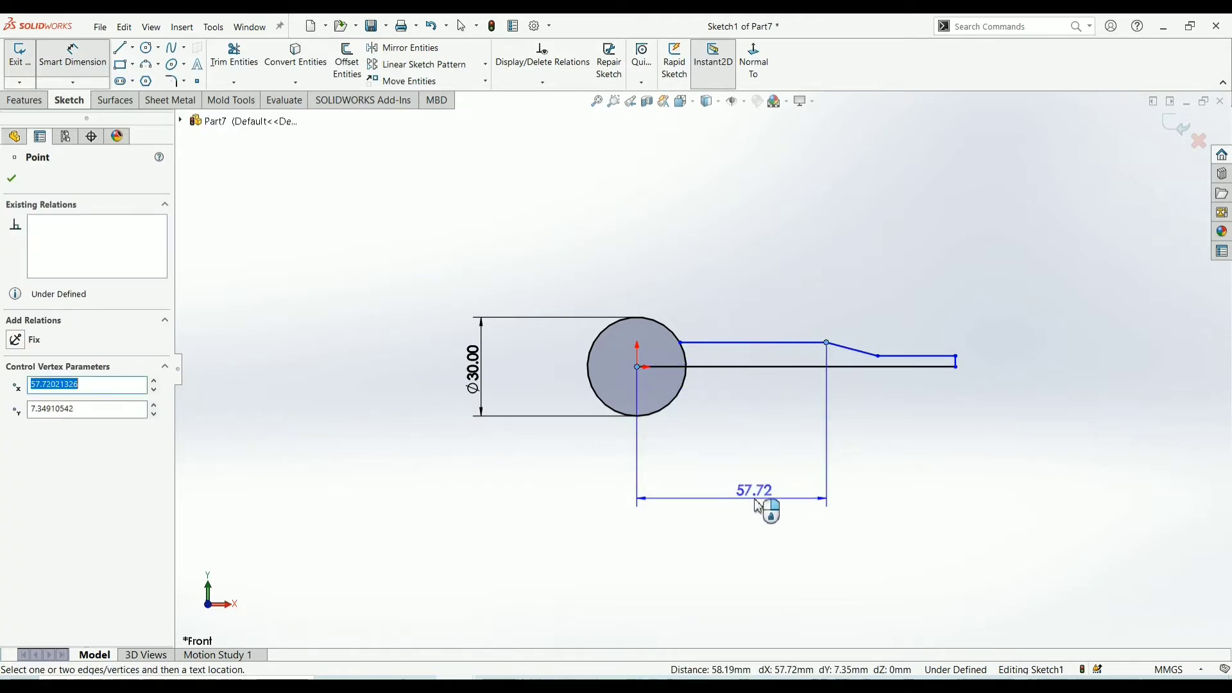
left_click(750, 473)
type("4")
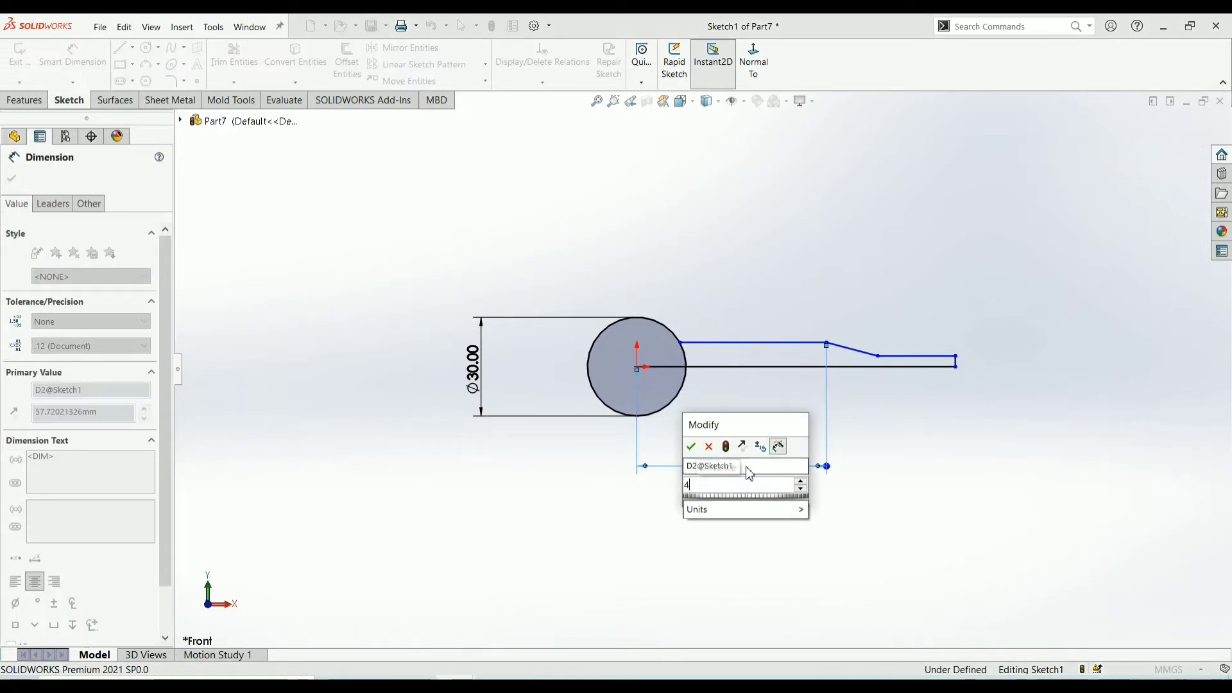
type("7")
key("Return")
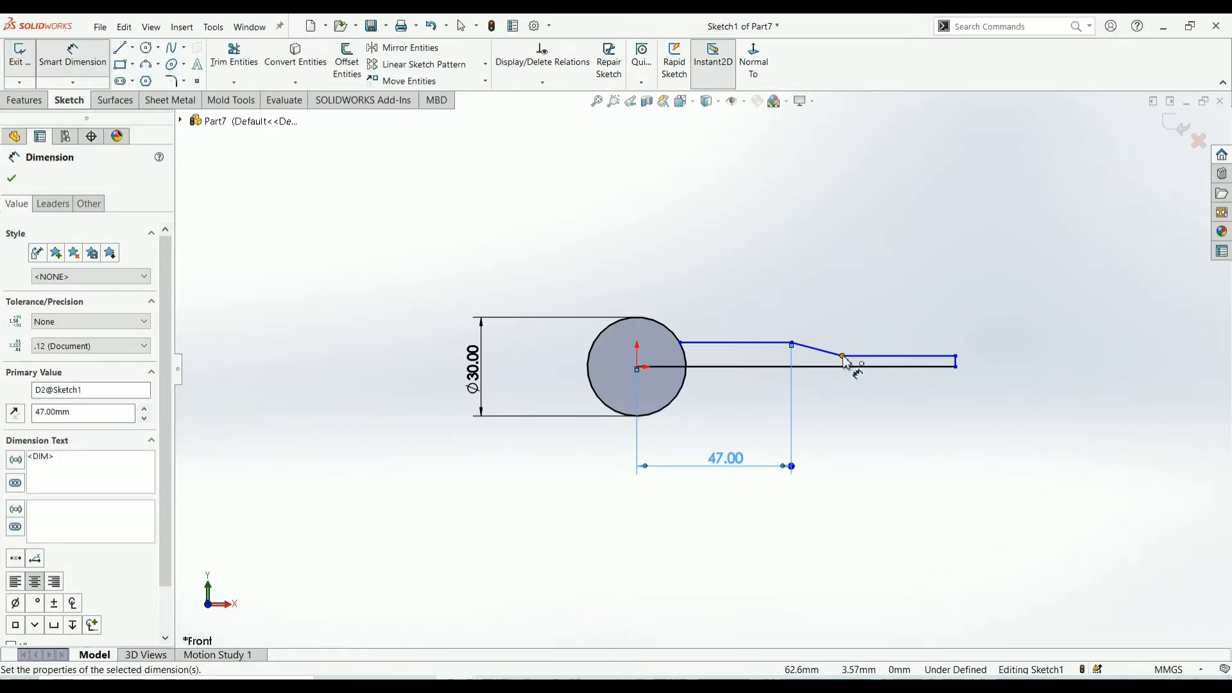
left_click(845, 357)
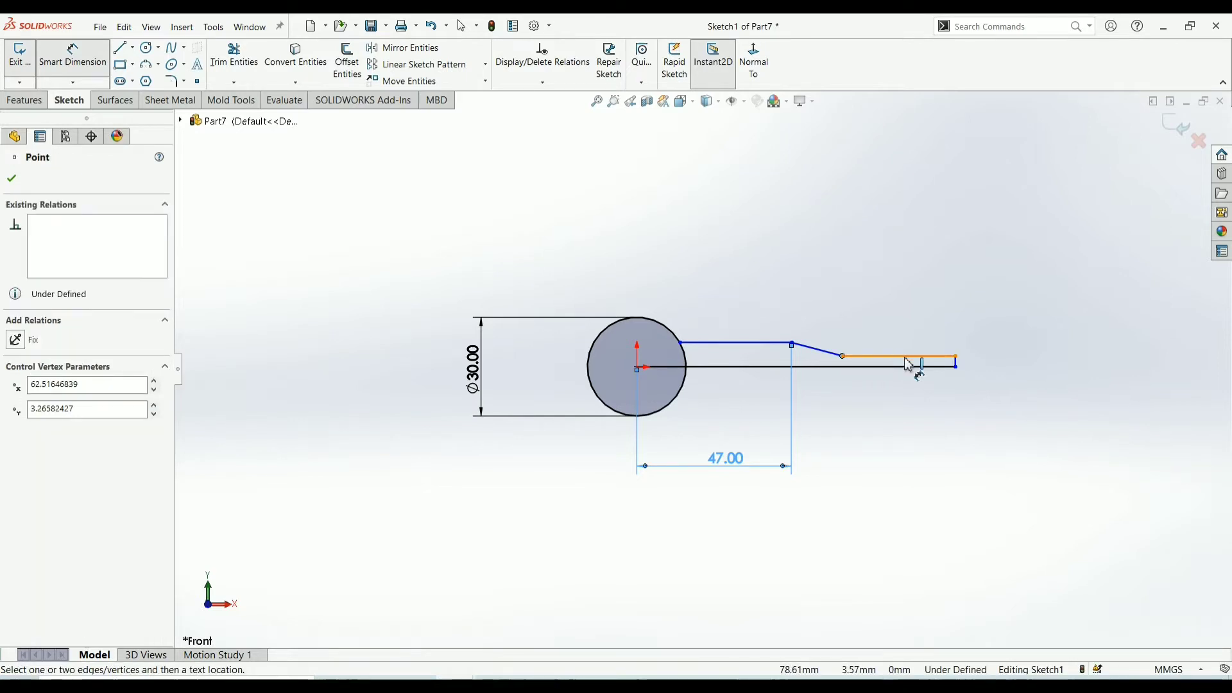
left_click(952, 360)
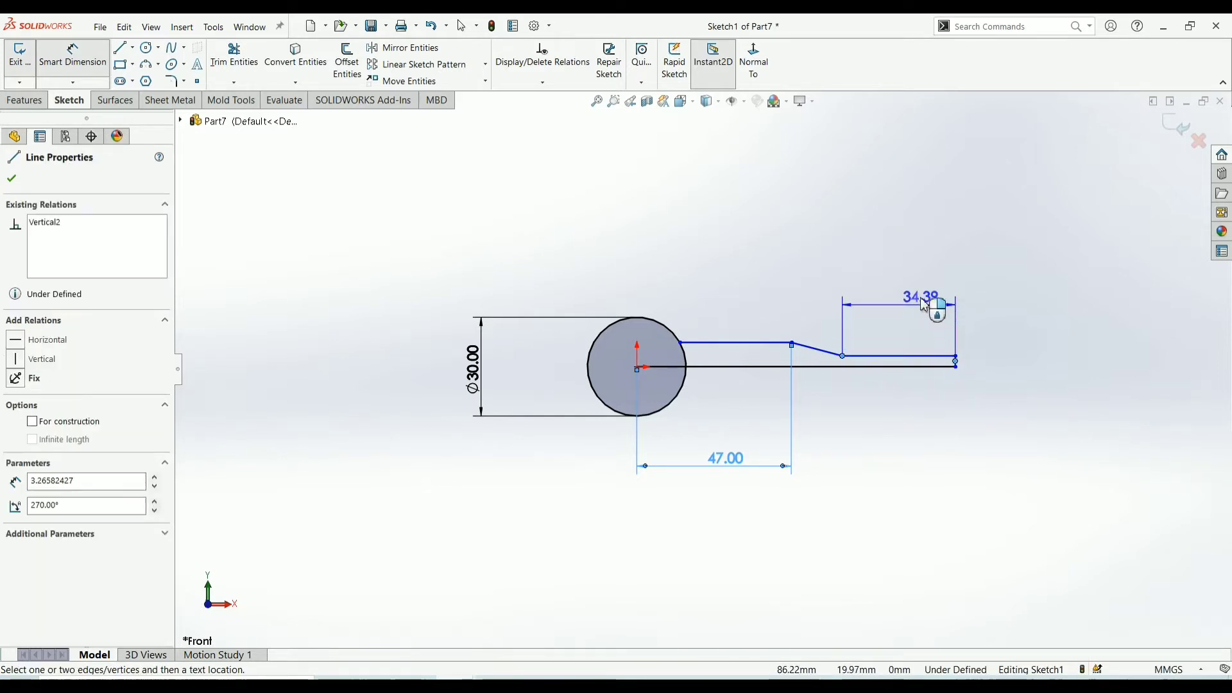
left_click(919, 279)
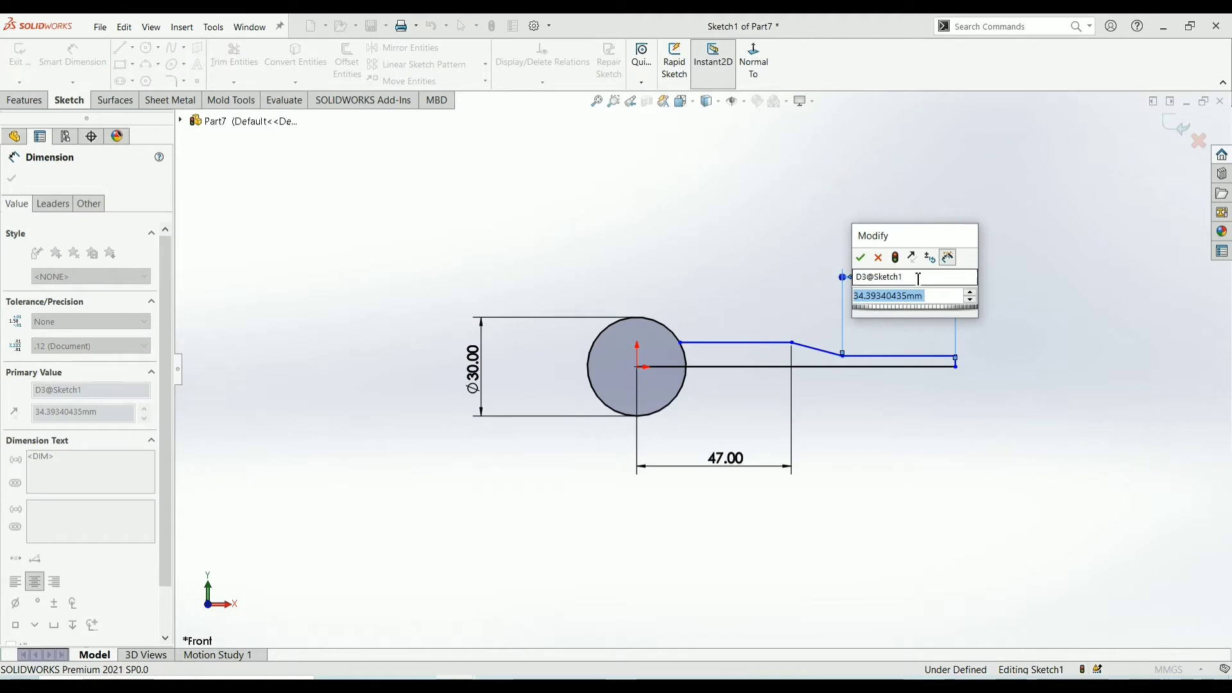
type("15")
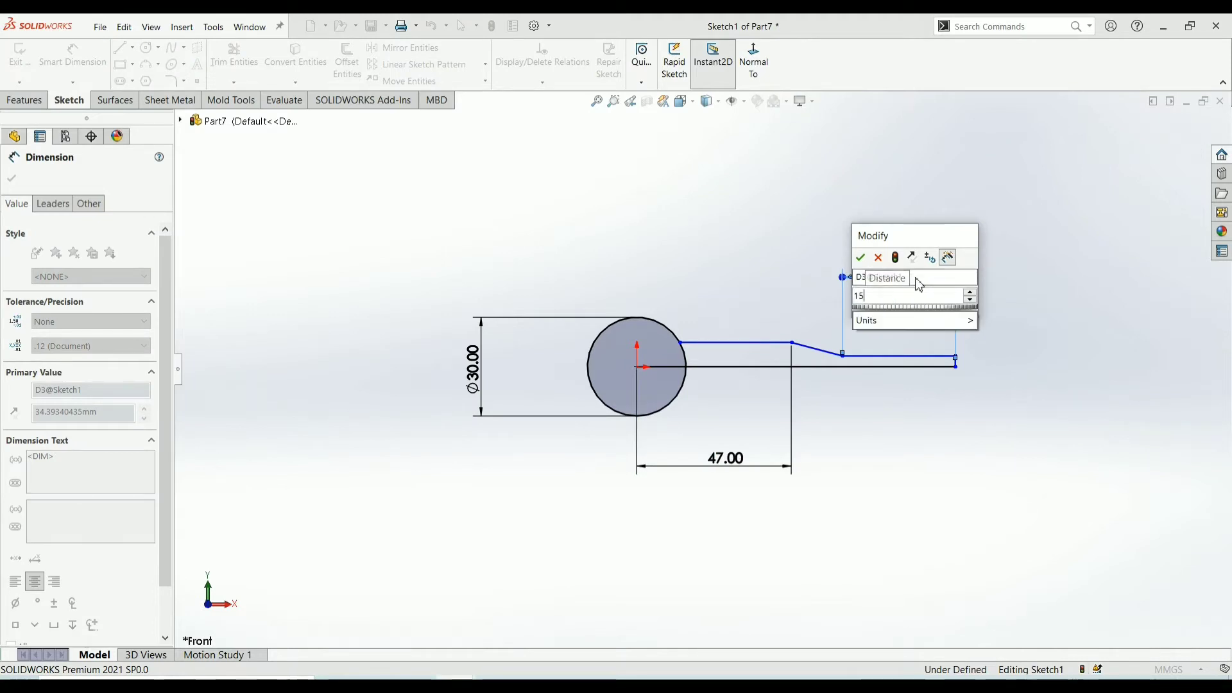
key("Return")
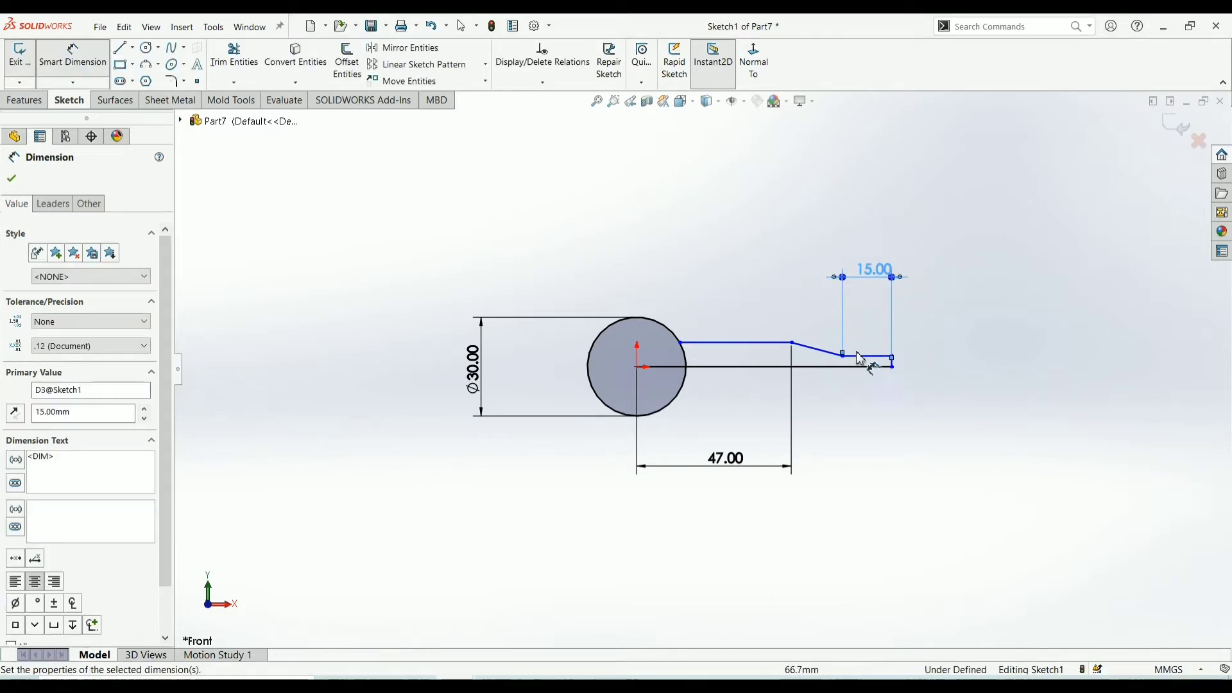
Set the shaft height to 12.5 mm and the tab height to 7.5 mm.
left_click(747, 347)
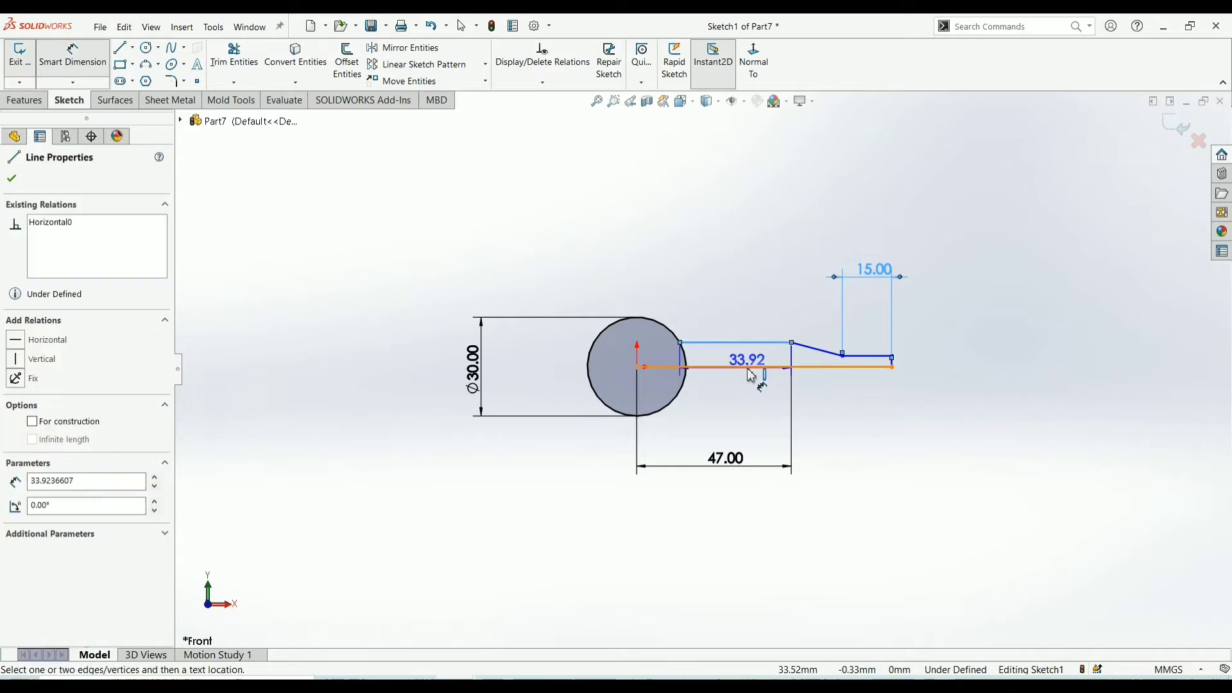
left_click(786, 367)
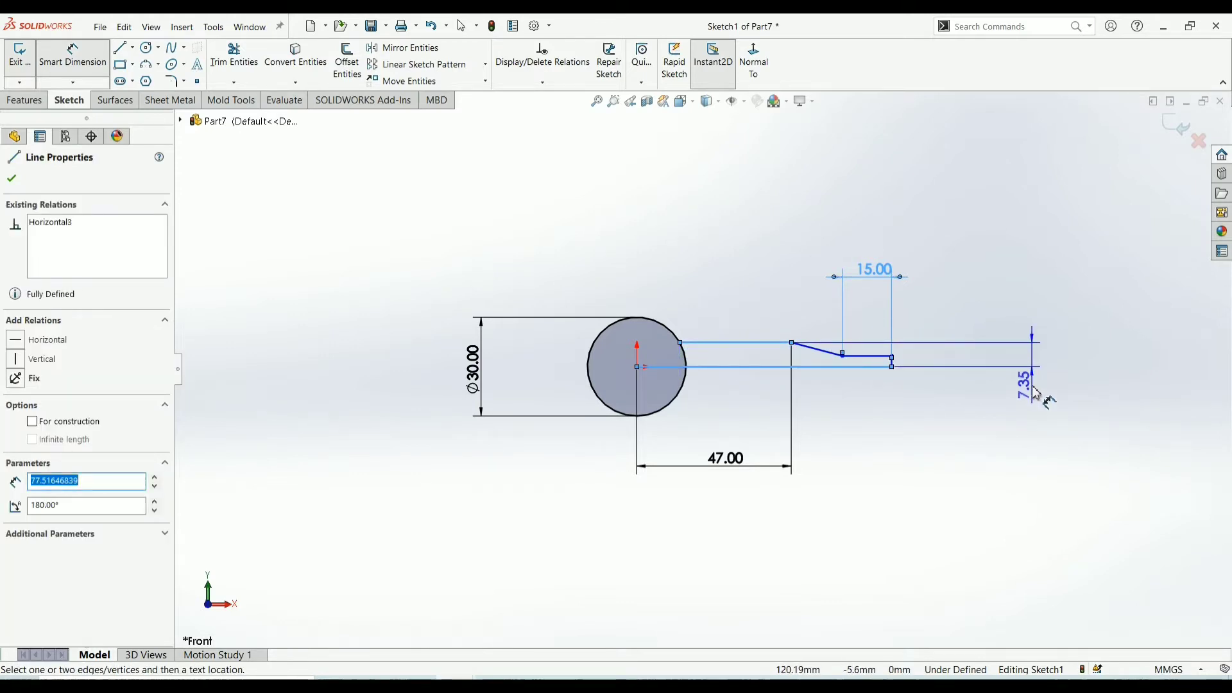
left_click(1036, 393)
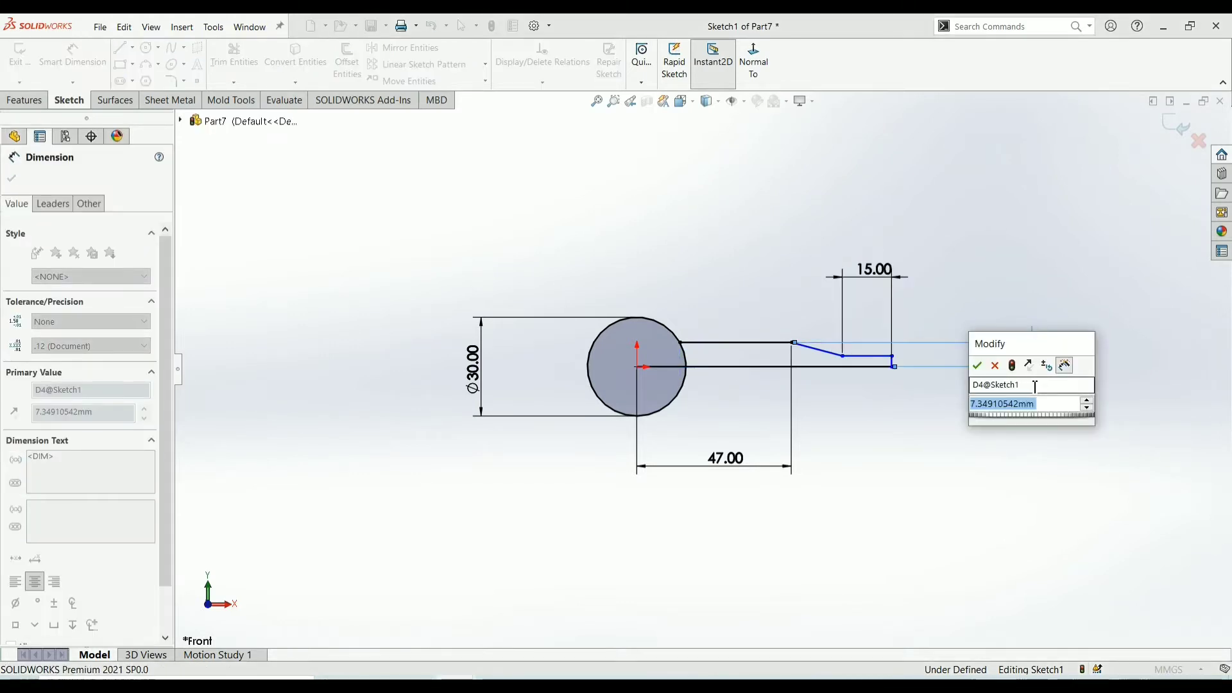
type("12")
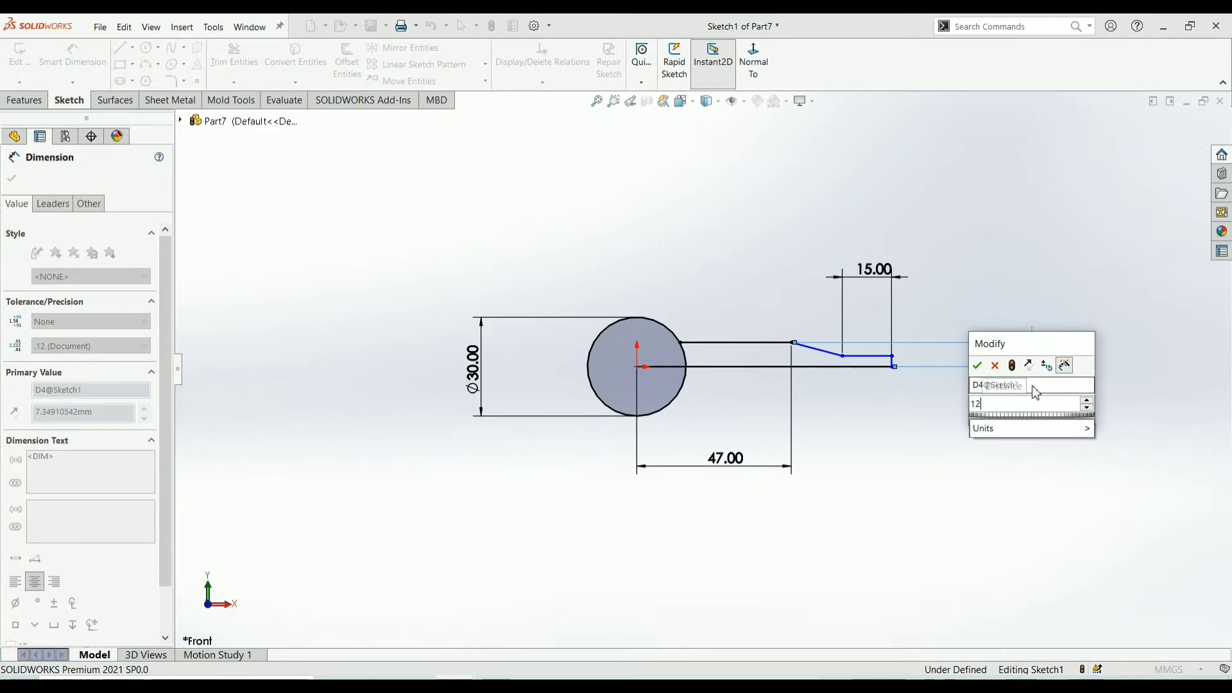
type(".5")
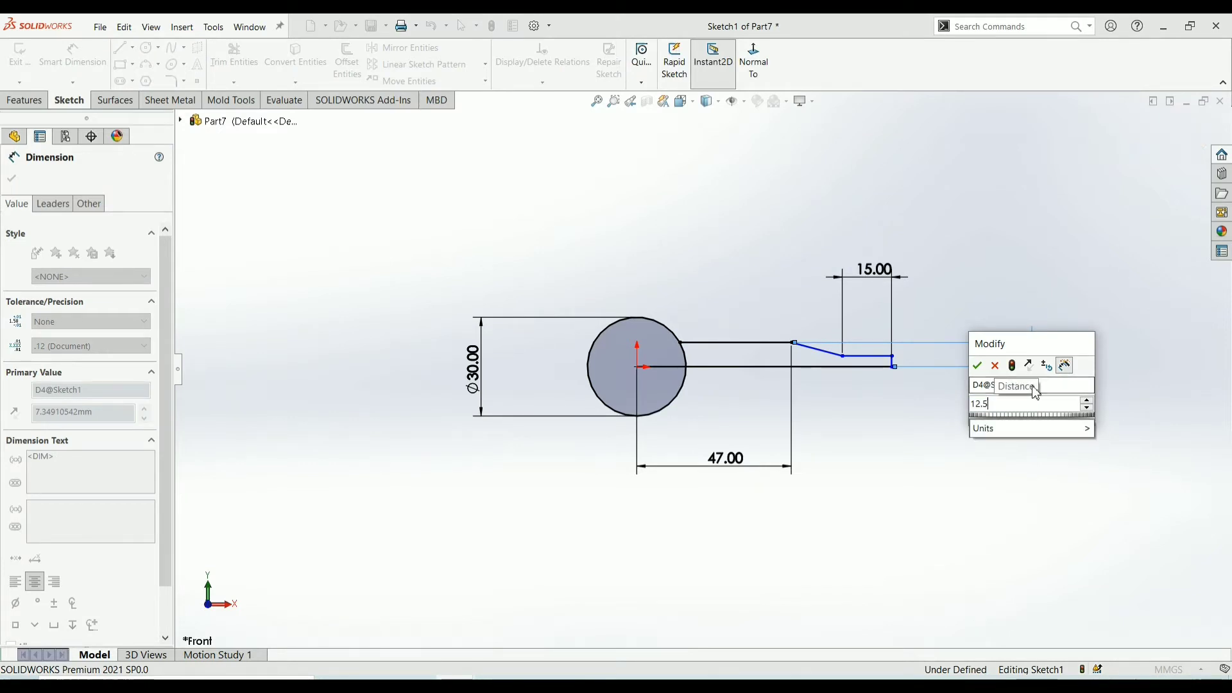
key("Return")
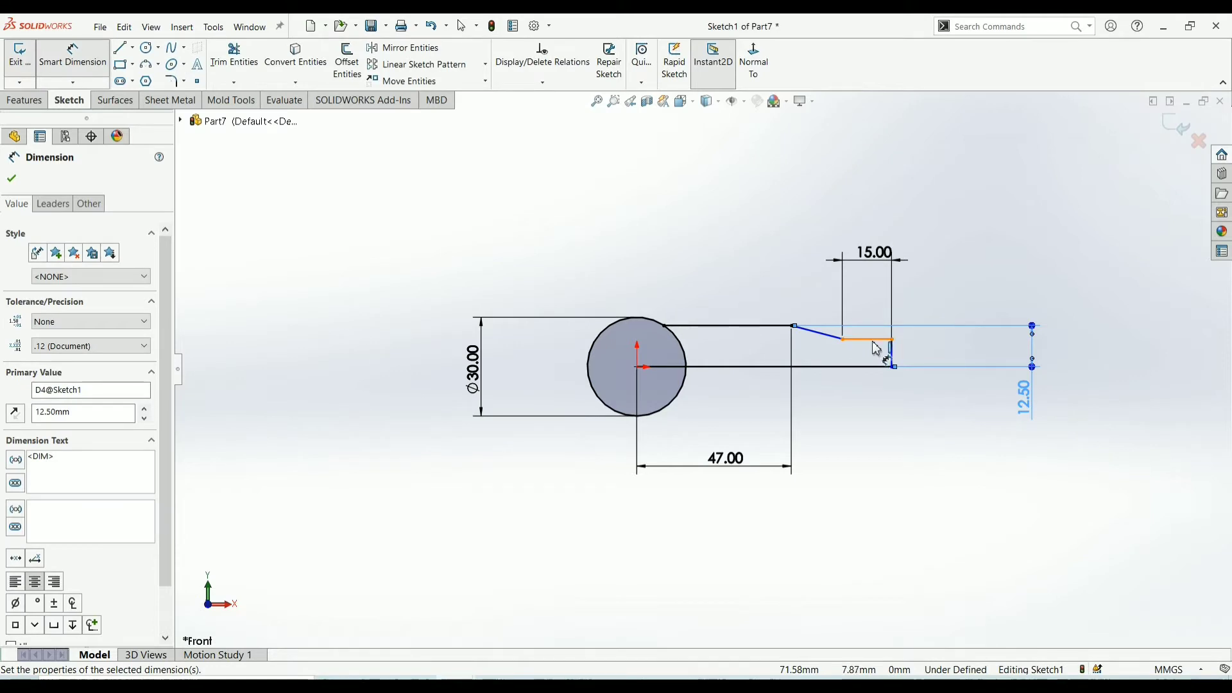
left_click(874, 344)
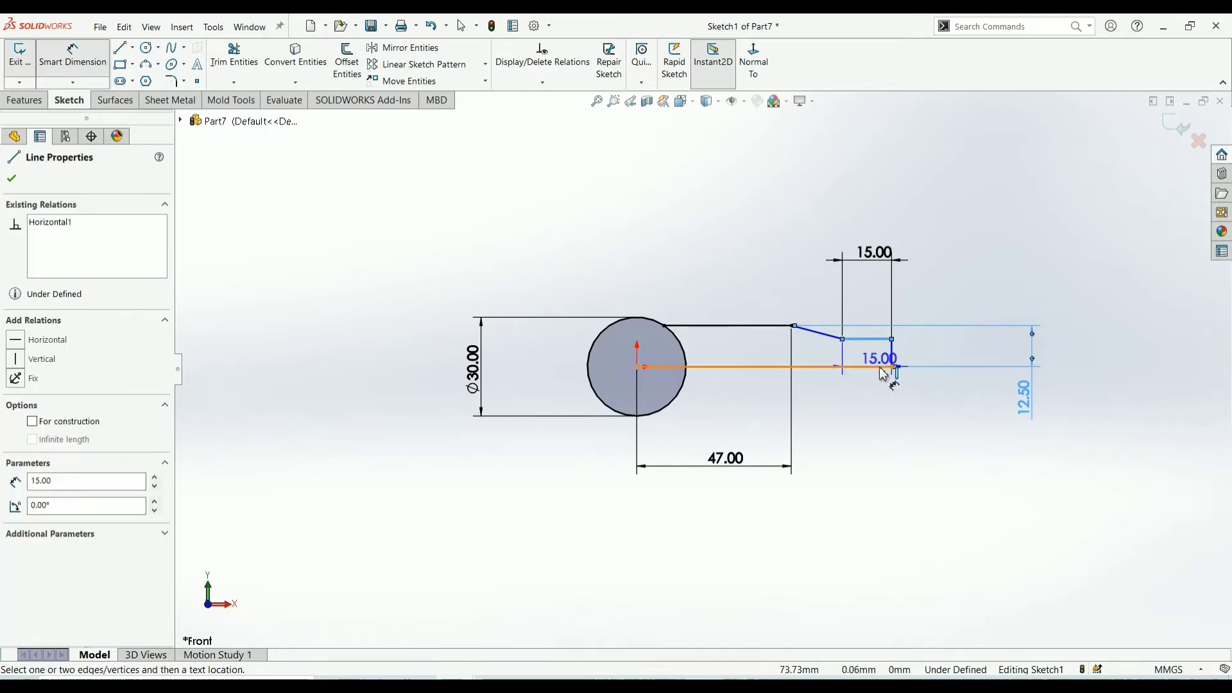
left_click(1068, 285)
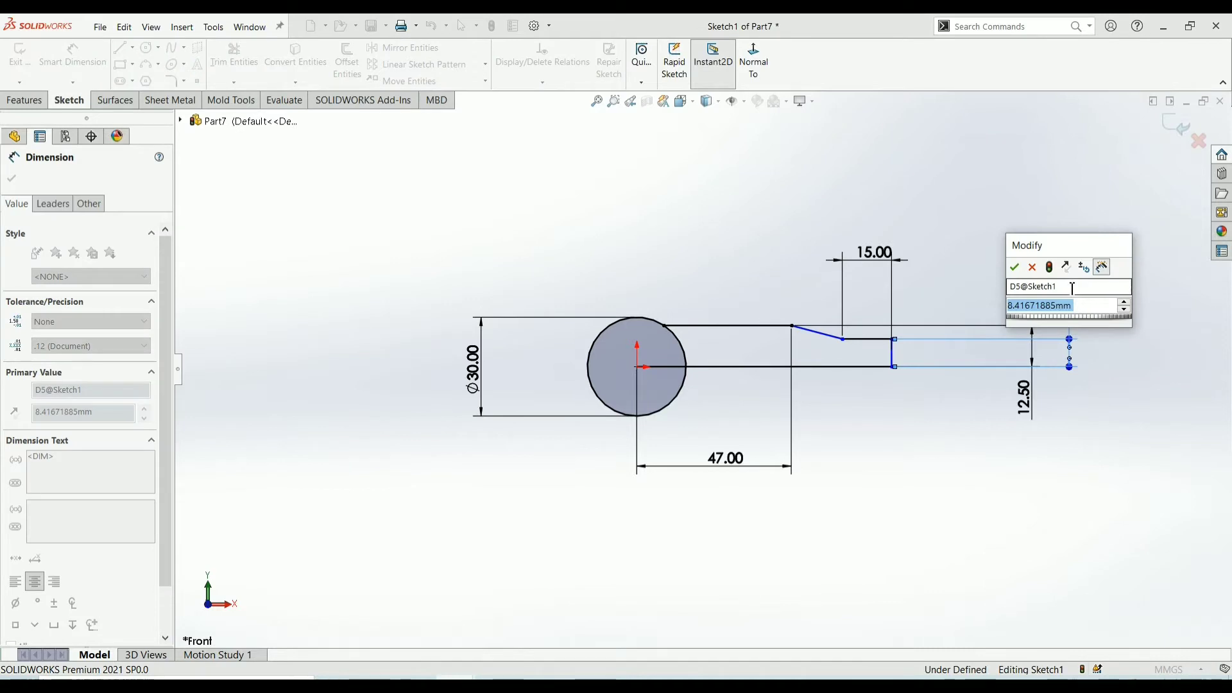
type("7.5")
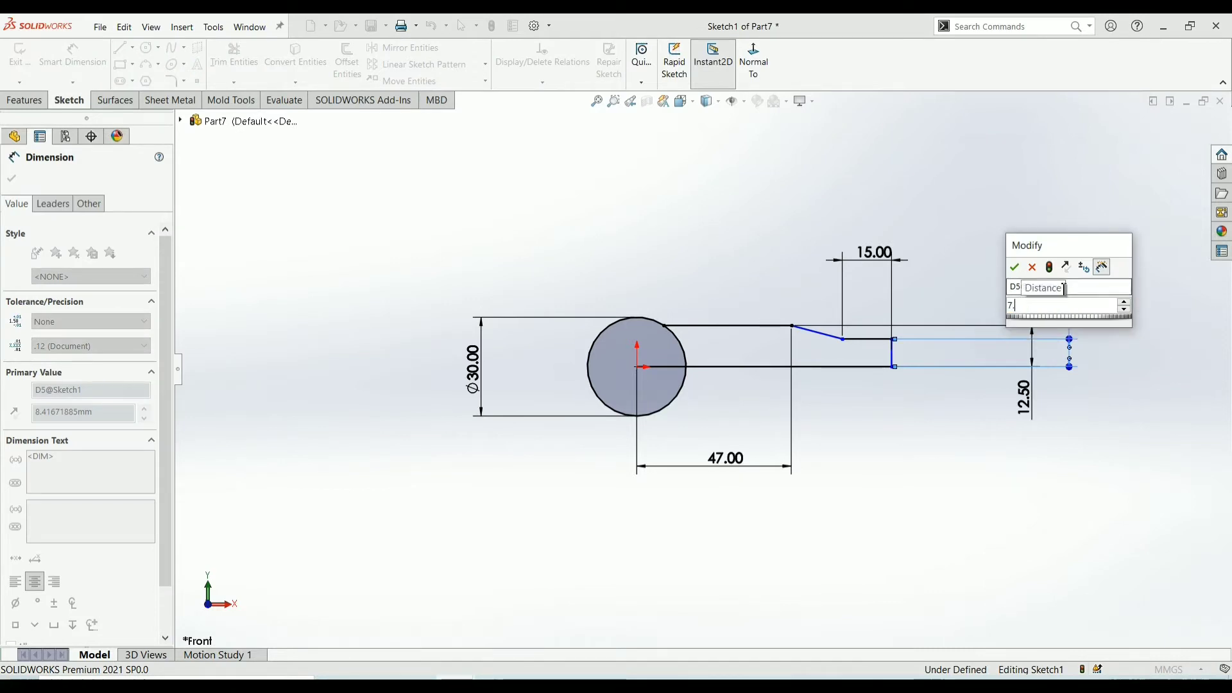
key("Return")
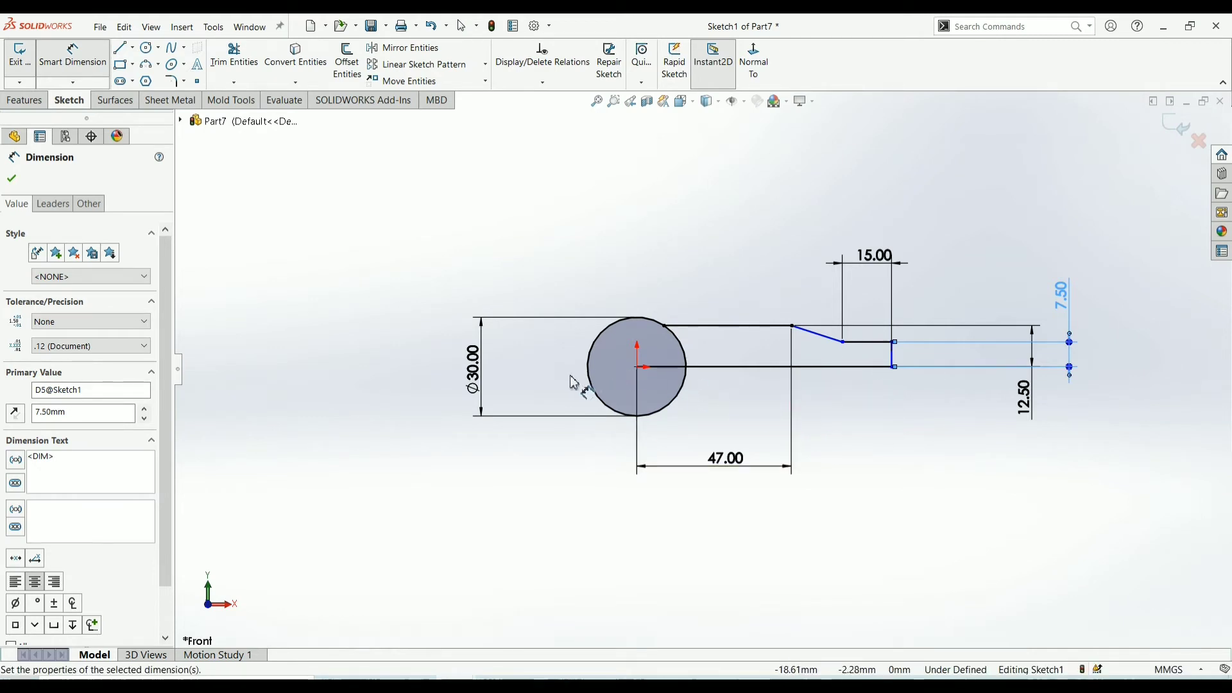
Add an 80 mm overall length dimension from the origin to the shaft end.
left_click(642, 374)
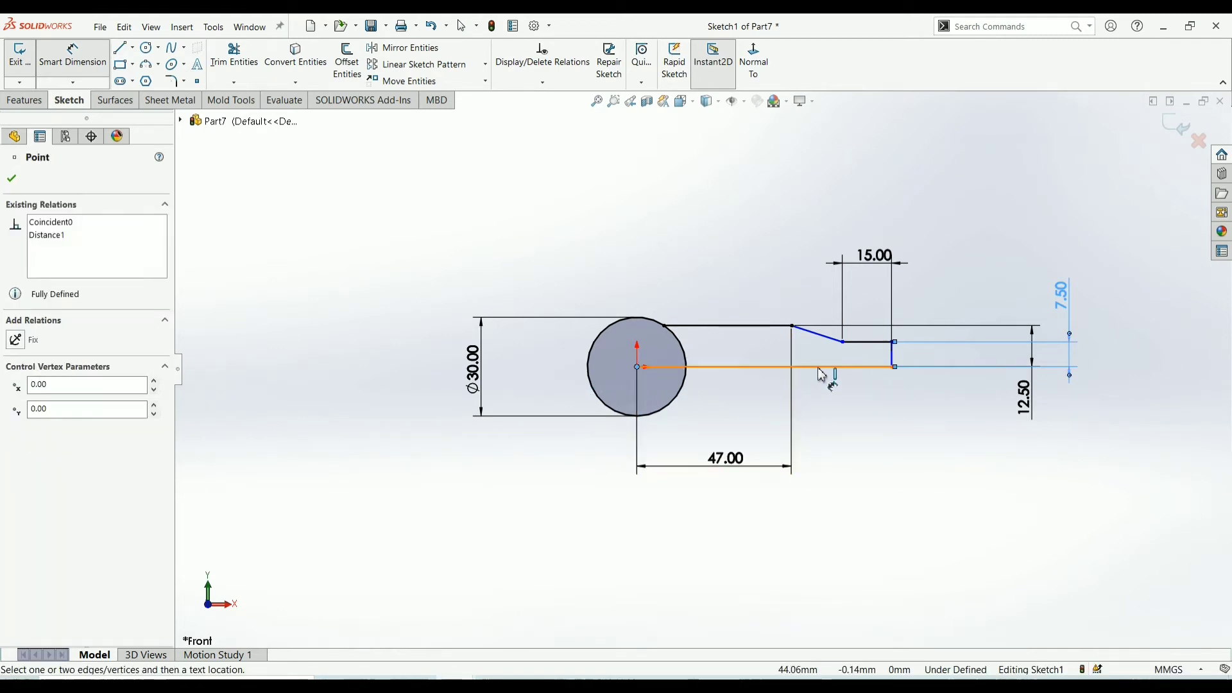
left_click(895, 357)
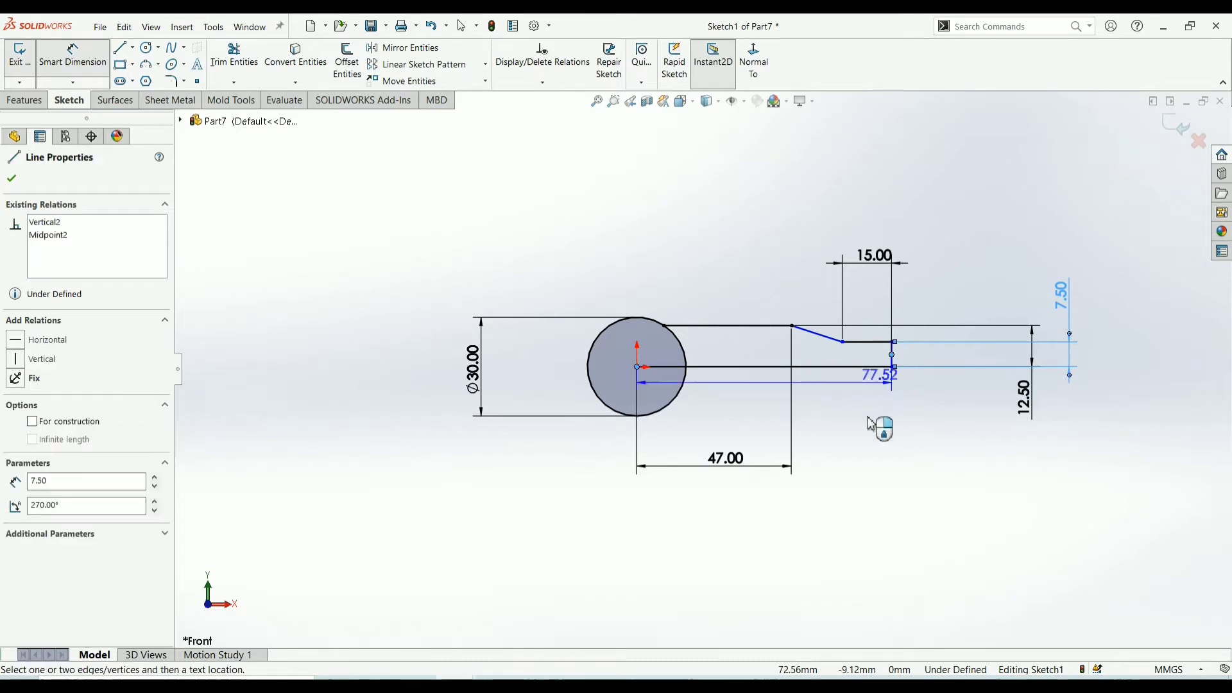
left_click(835, 513)
type("80")
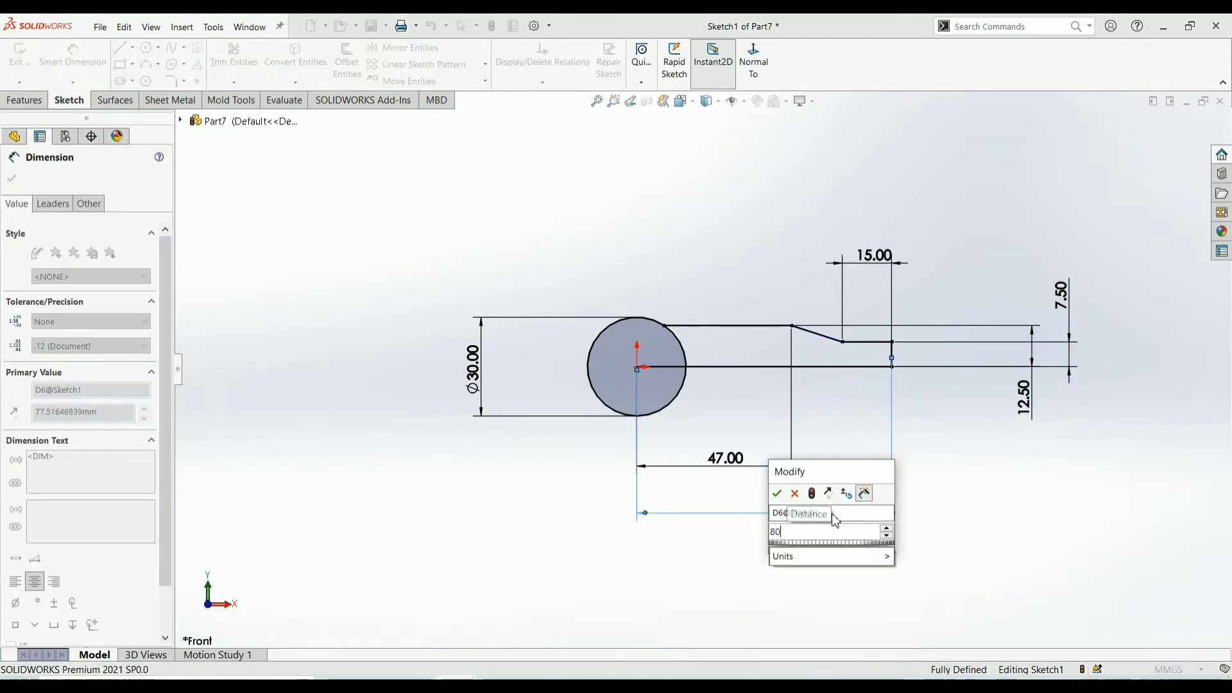
key("Return")
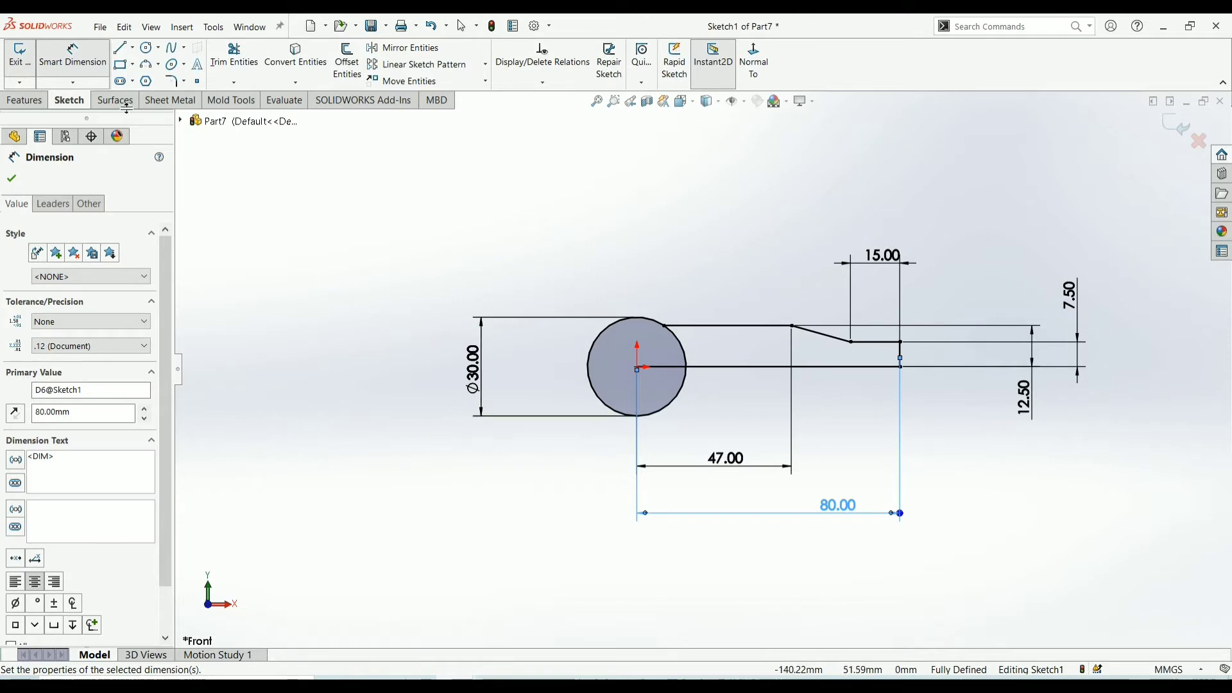
left_click(122, 48)
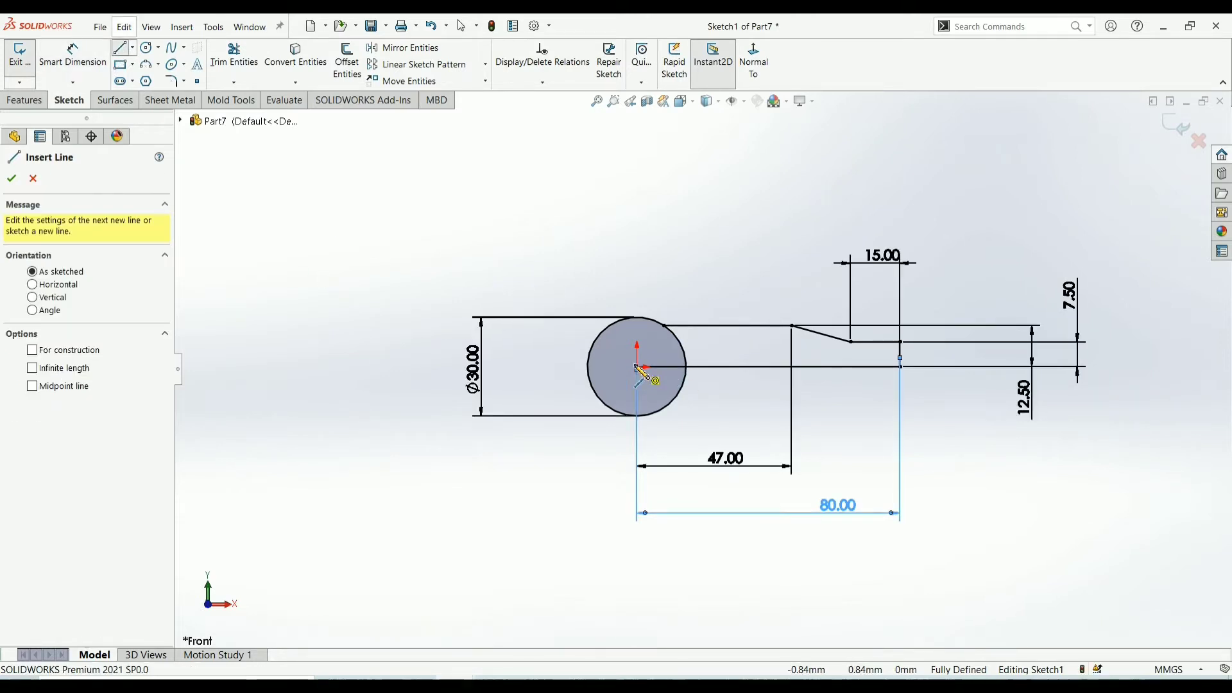
Draw a line from the circle centre to the circle's left edge.
scroll(645, 372, "down", 3)
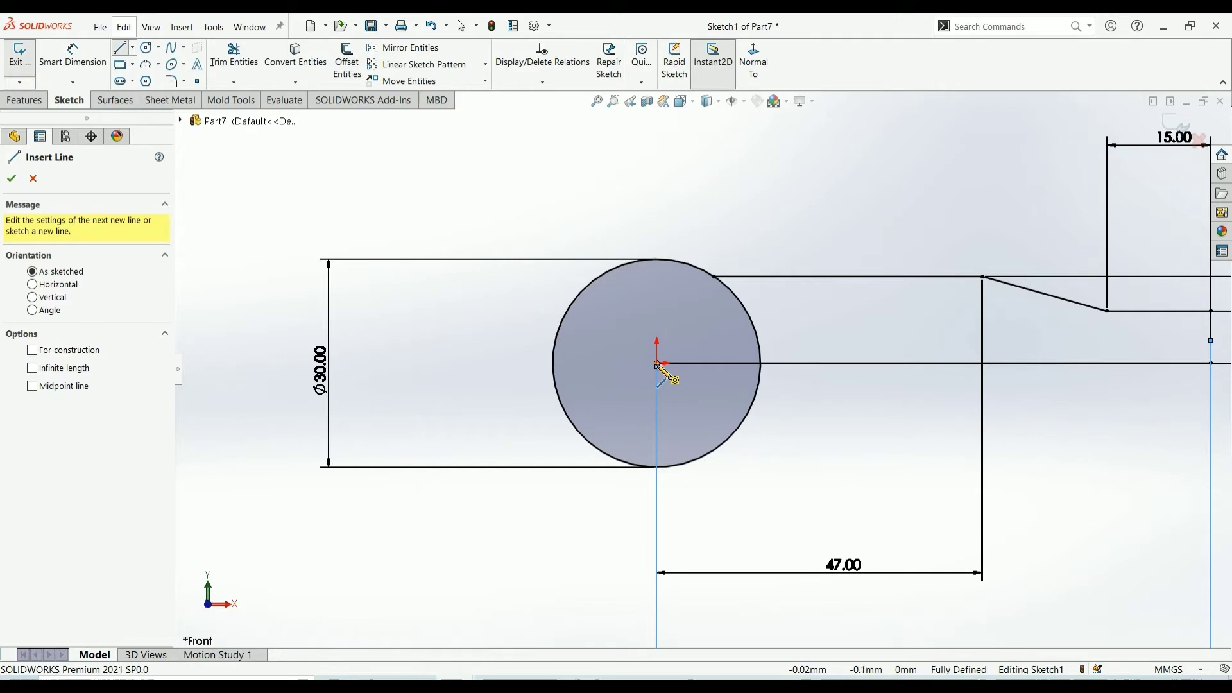
left_click(657, 363)
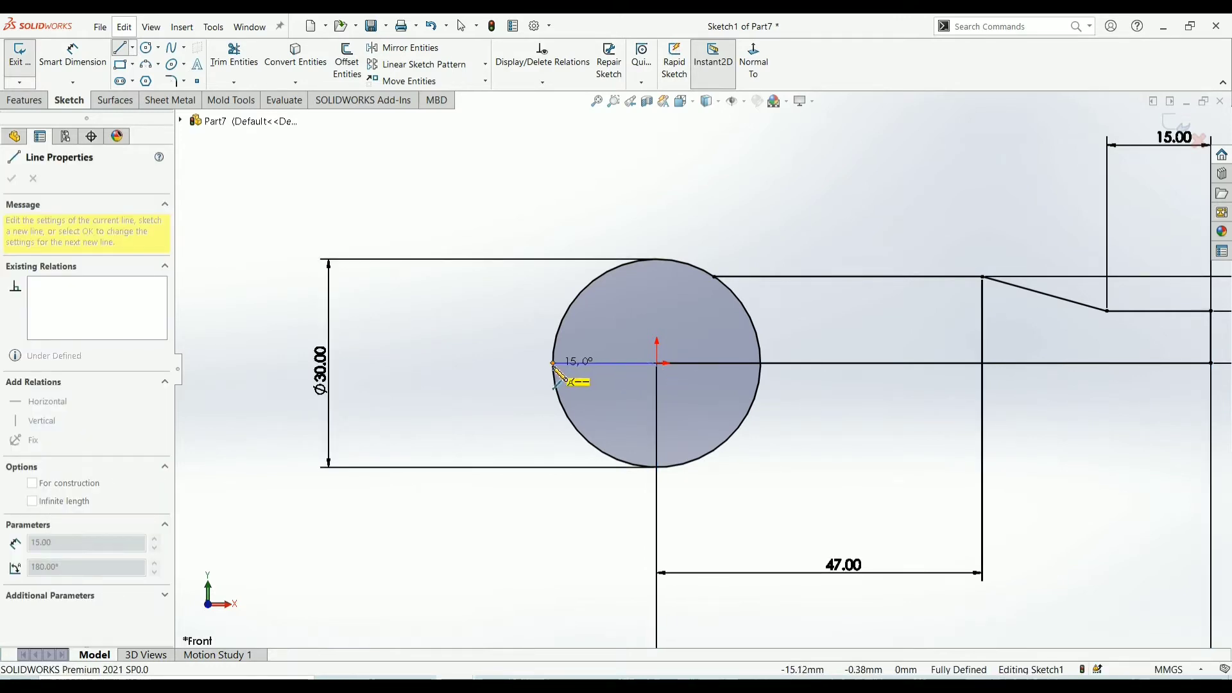
left_click(553, 364)
right_click(512, 264)
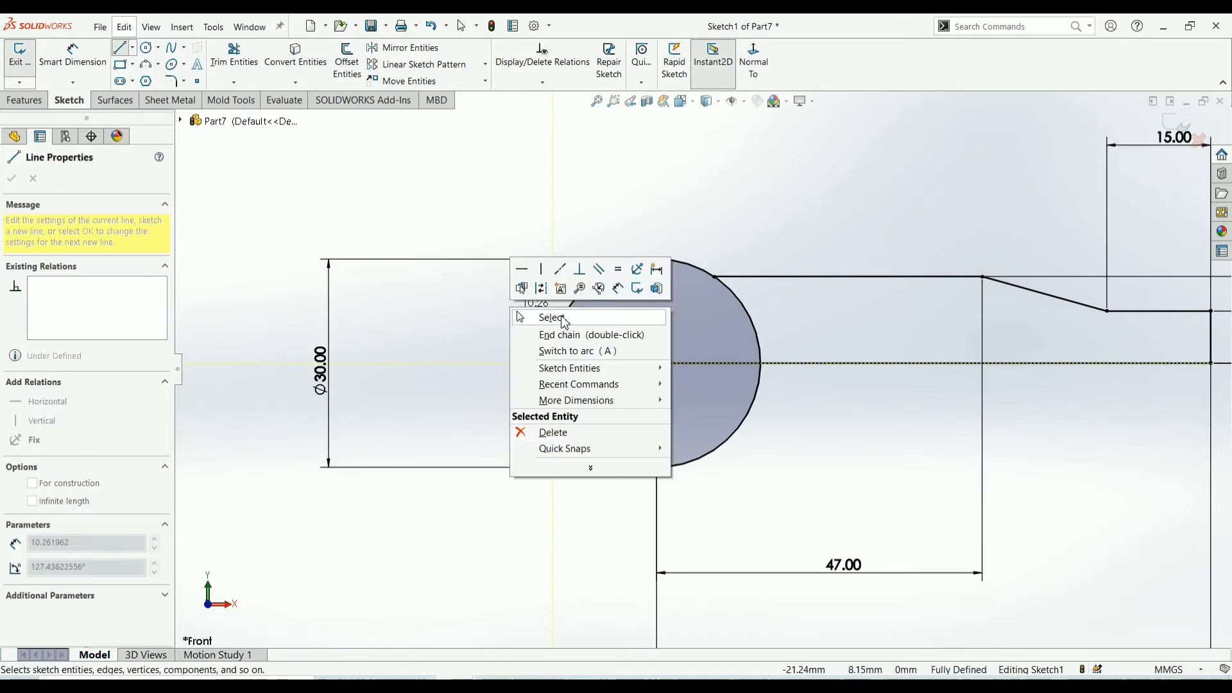
left_click(521, 315)
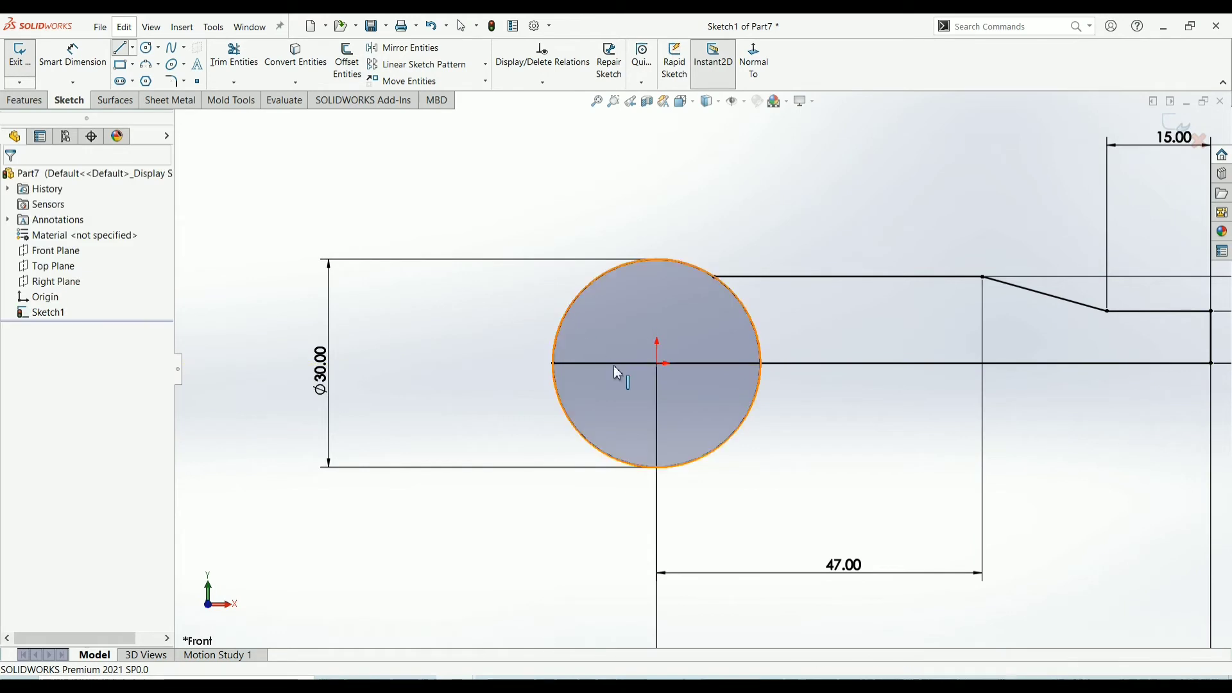
Trim away the circle's lower half and the overlapping right arc.
left_click(234, 57)
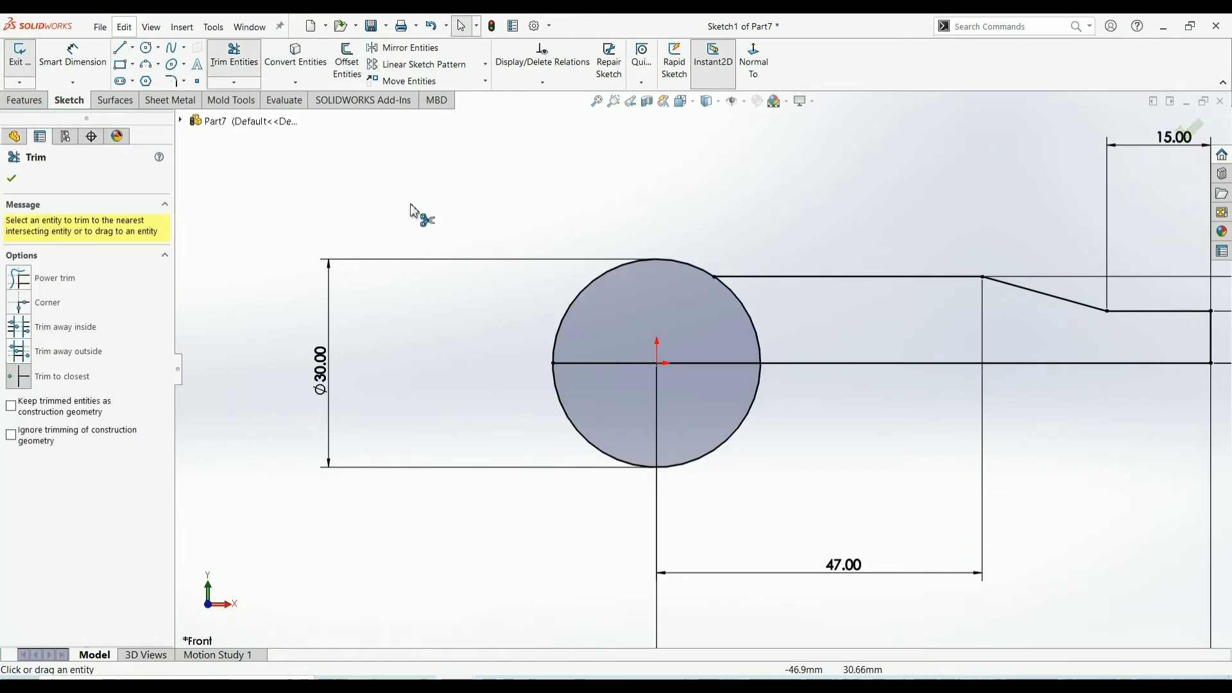
left_click(752, 414)
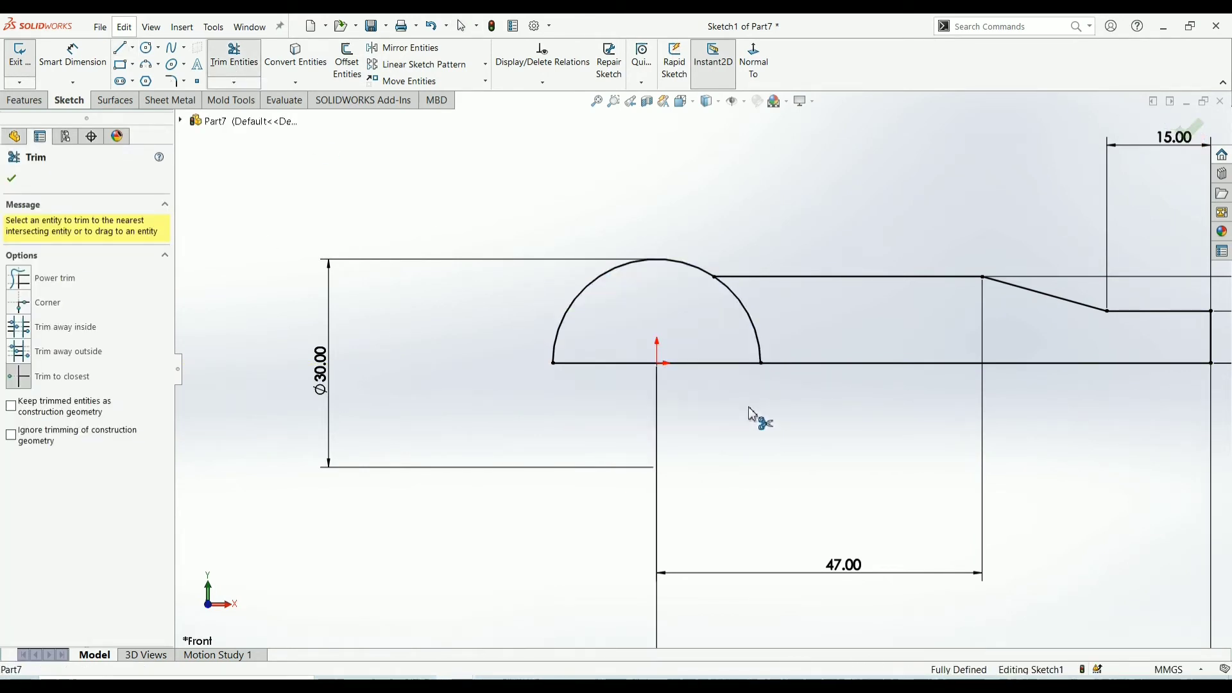
left_click(759, 340)
scroll(792, 456, "up", 3)
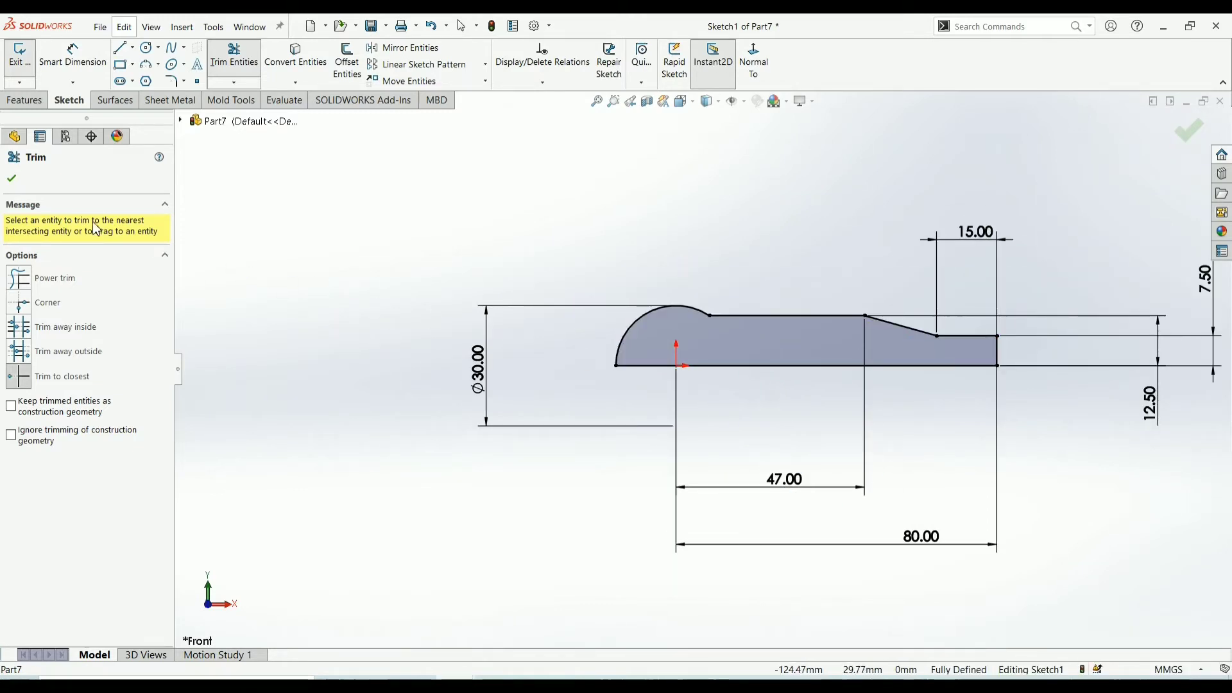
left_click(12, 179)
Revolve the half-profile 360° about its bottom line (Line5) into a solid rod.
left_click(24, 100)
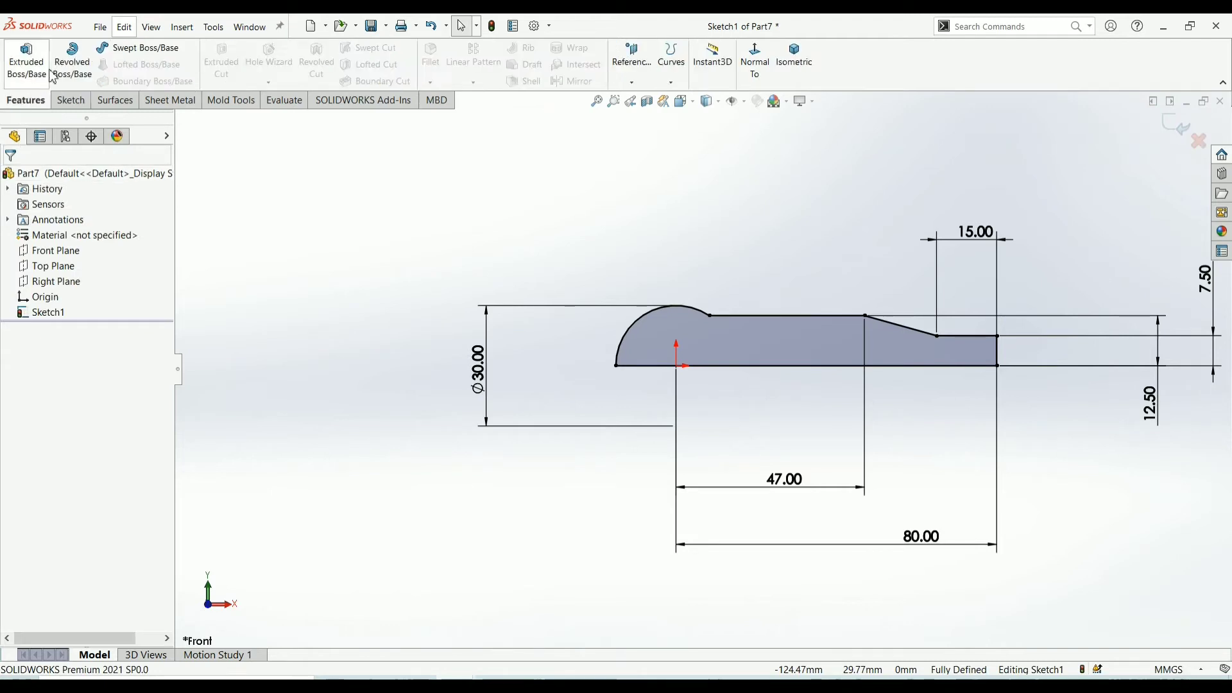
left_click(68, 65)
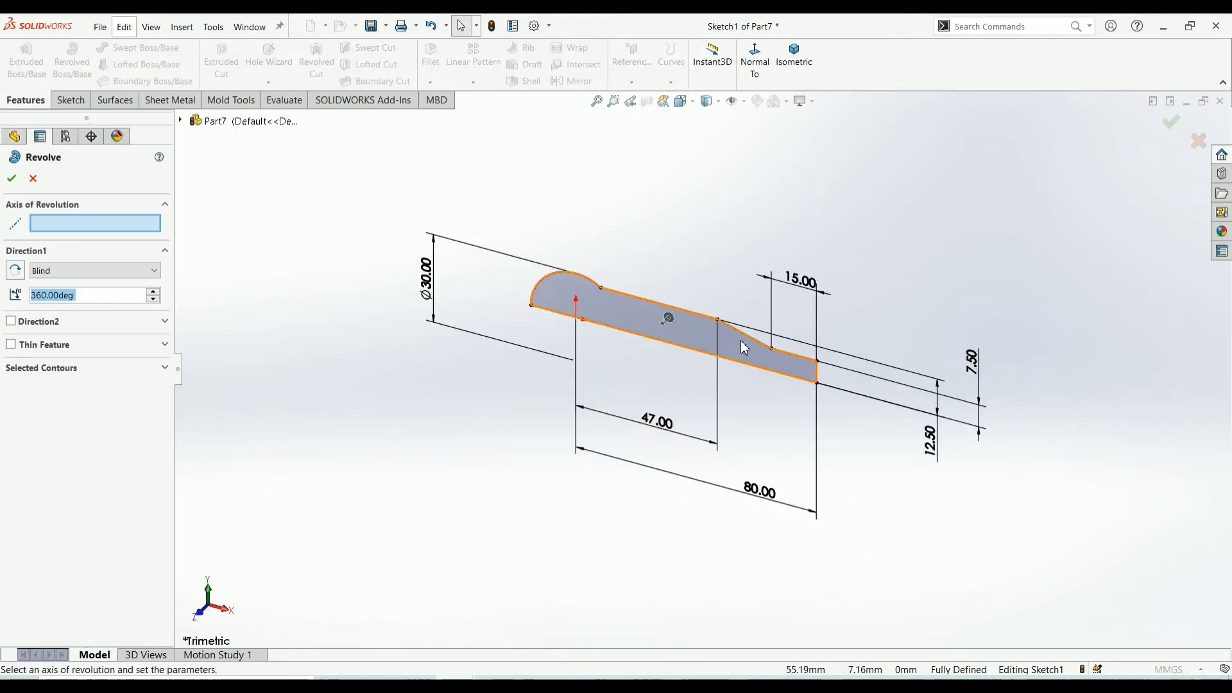
left_click(665, 347)
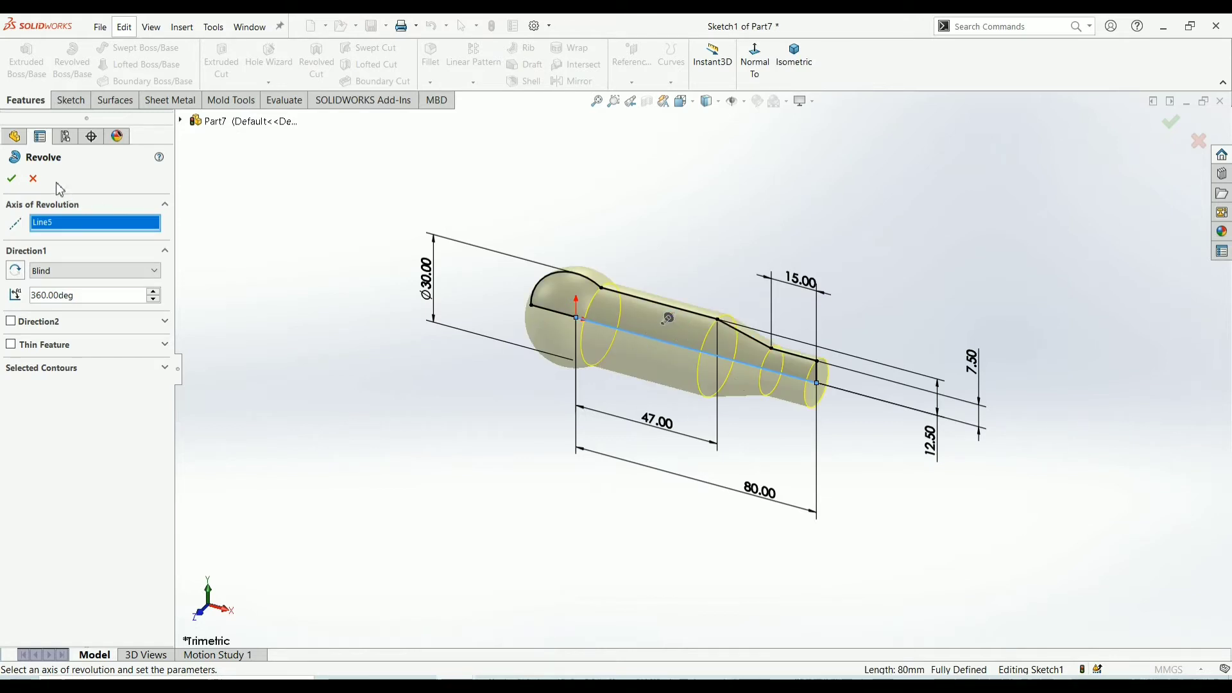
key("Return")
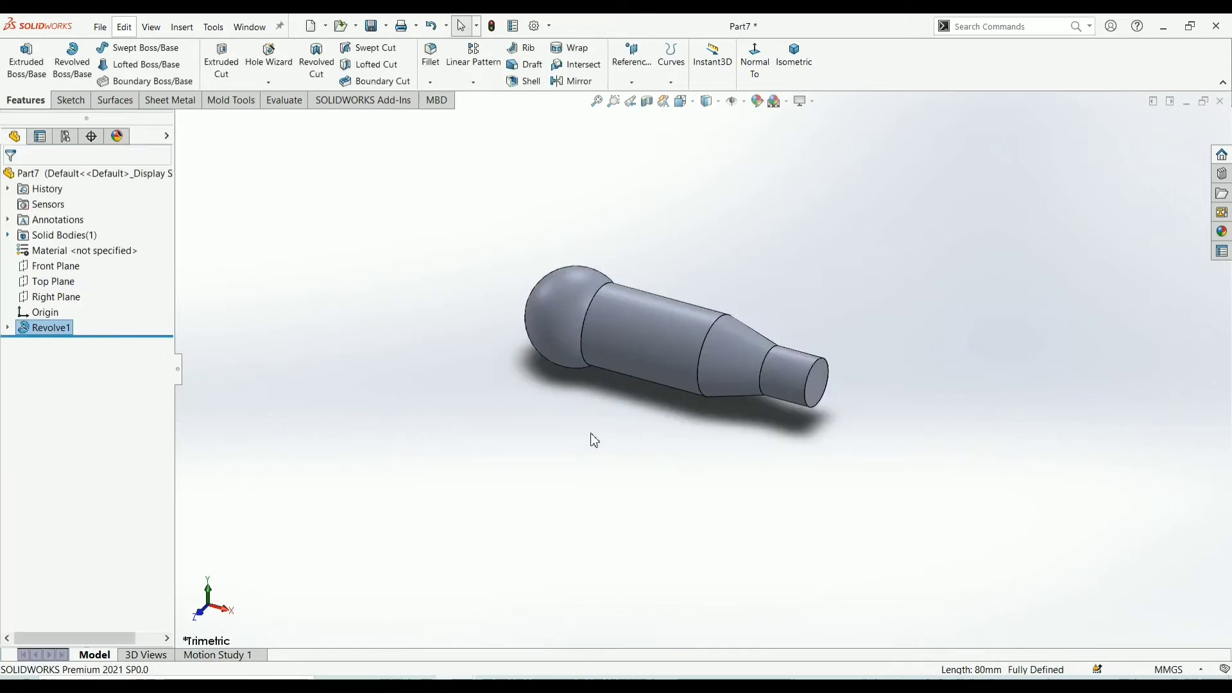
left_click(816, 385)
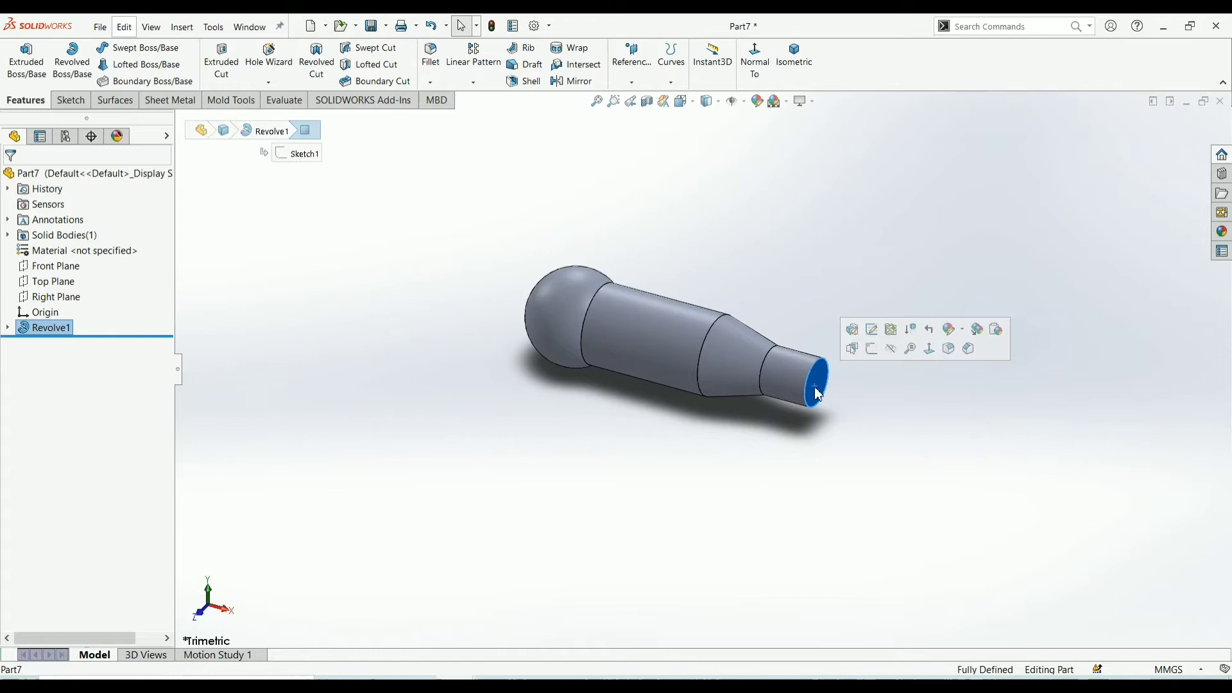
Sketch on the shaft end face, convert its edges, and draw a vertical centerline through the circle.
left_click(875, 354)
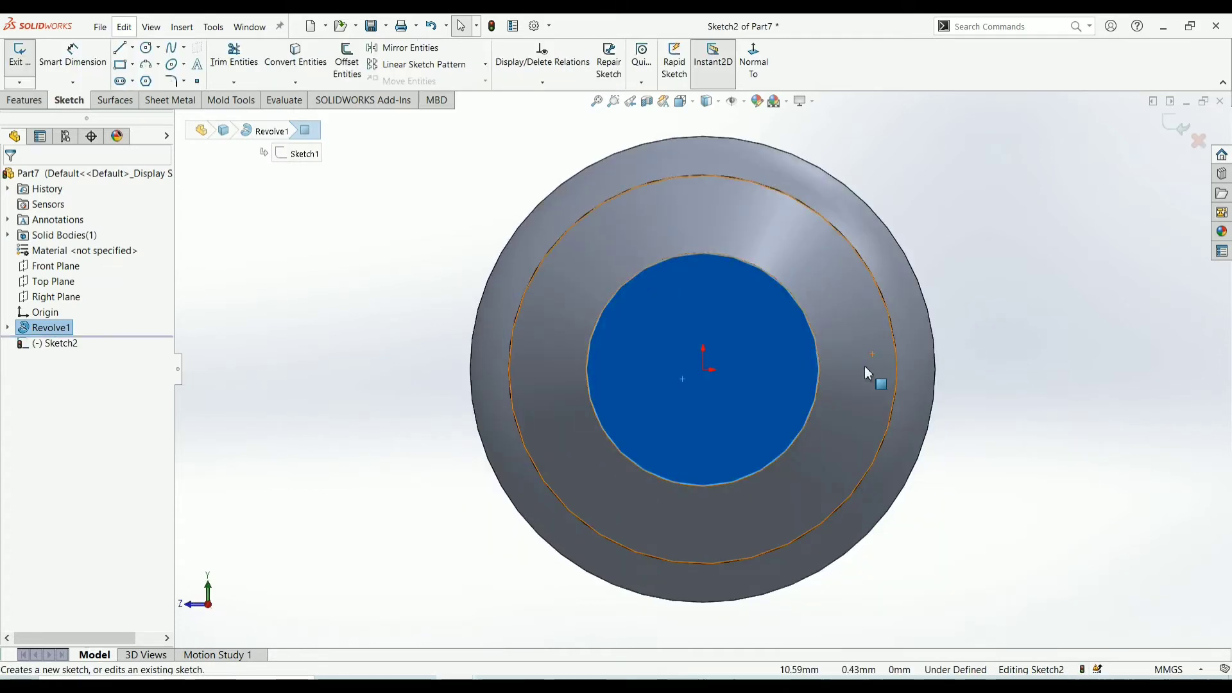
left_click(295, 56)
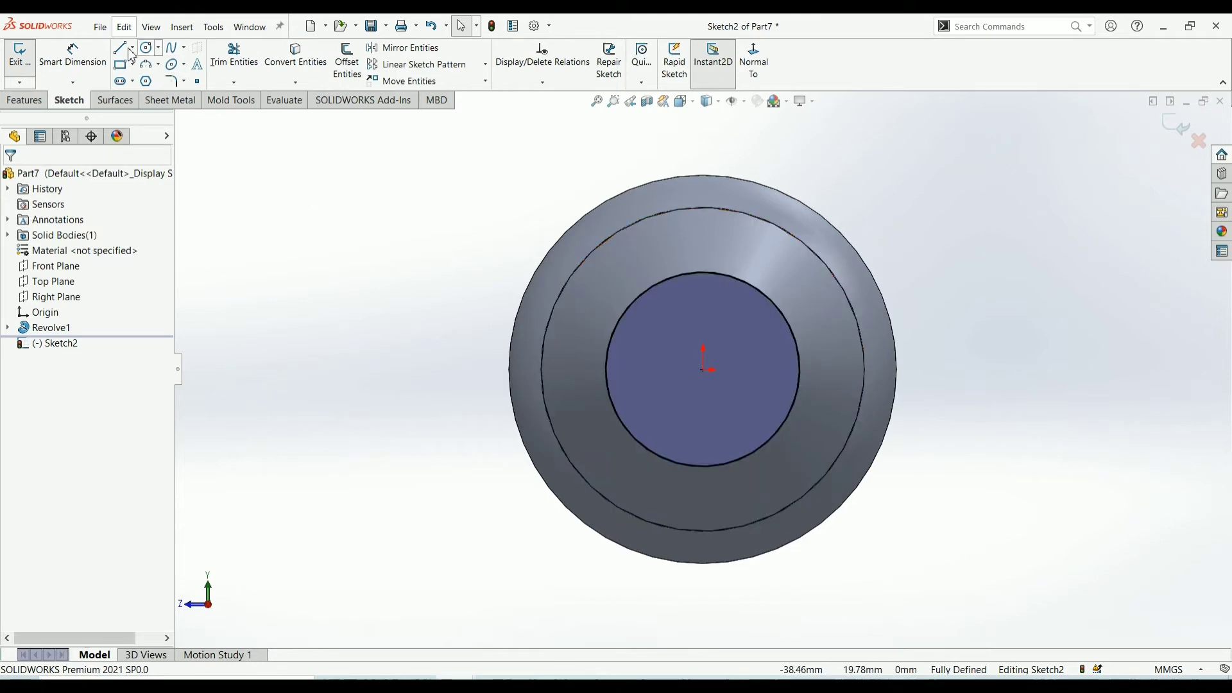
left_click(149, 81)
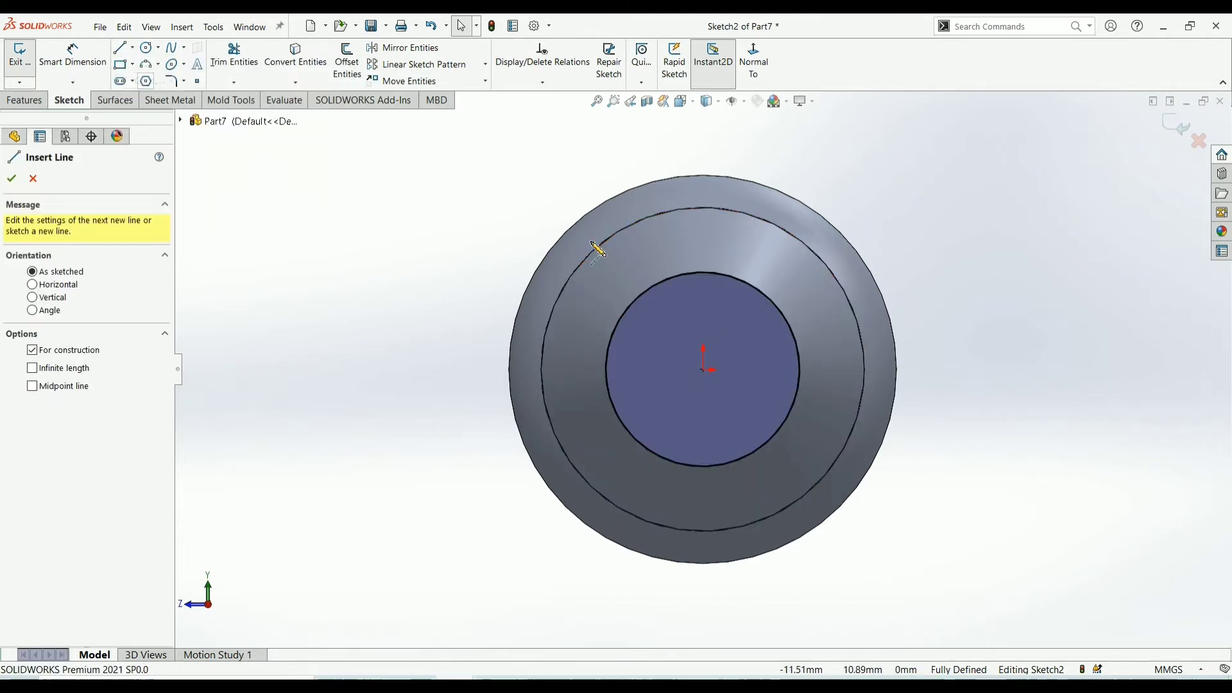
left_click(709, 275)
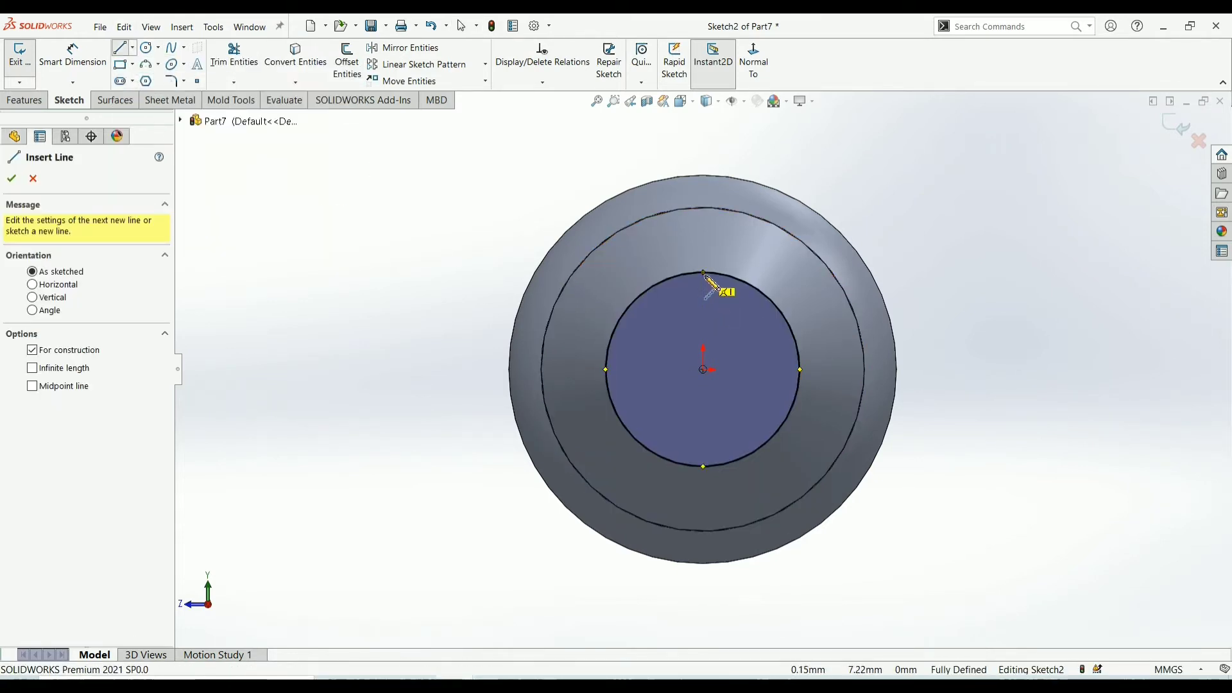
left_click(705, 276)
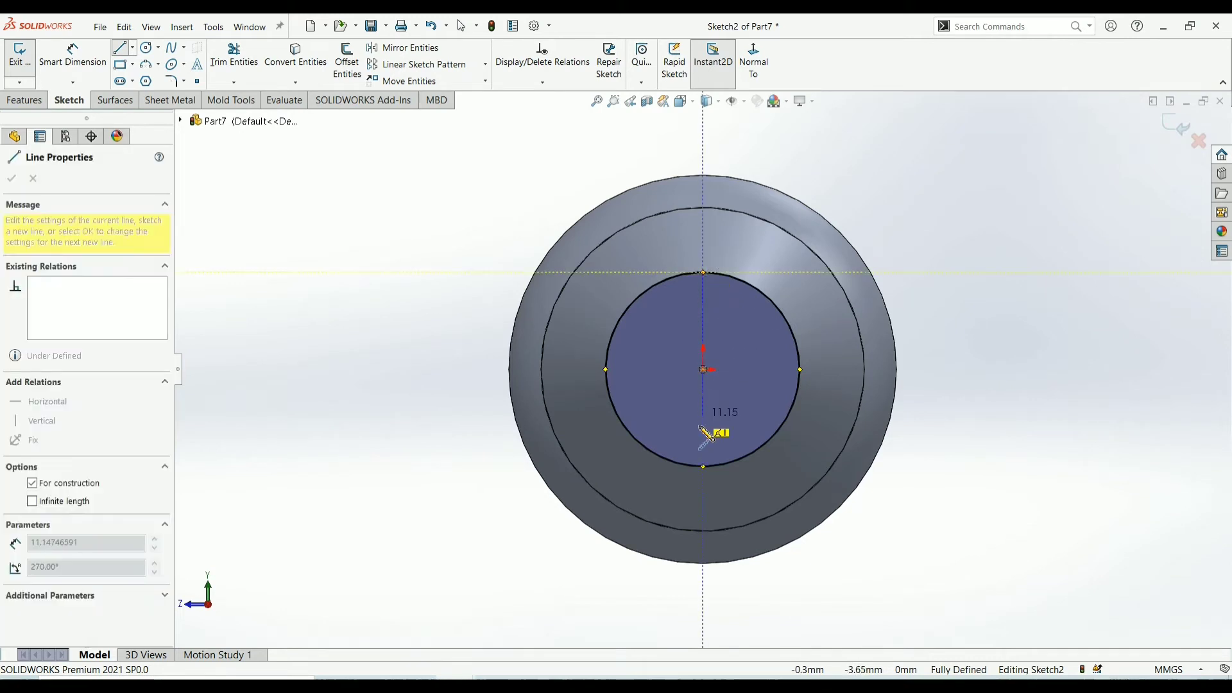
left_click(705, 466)
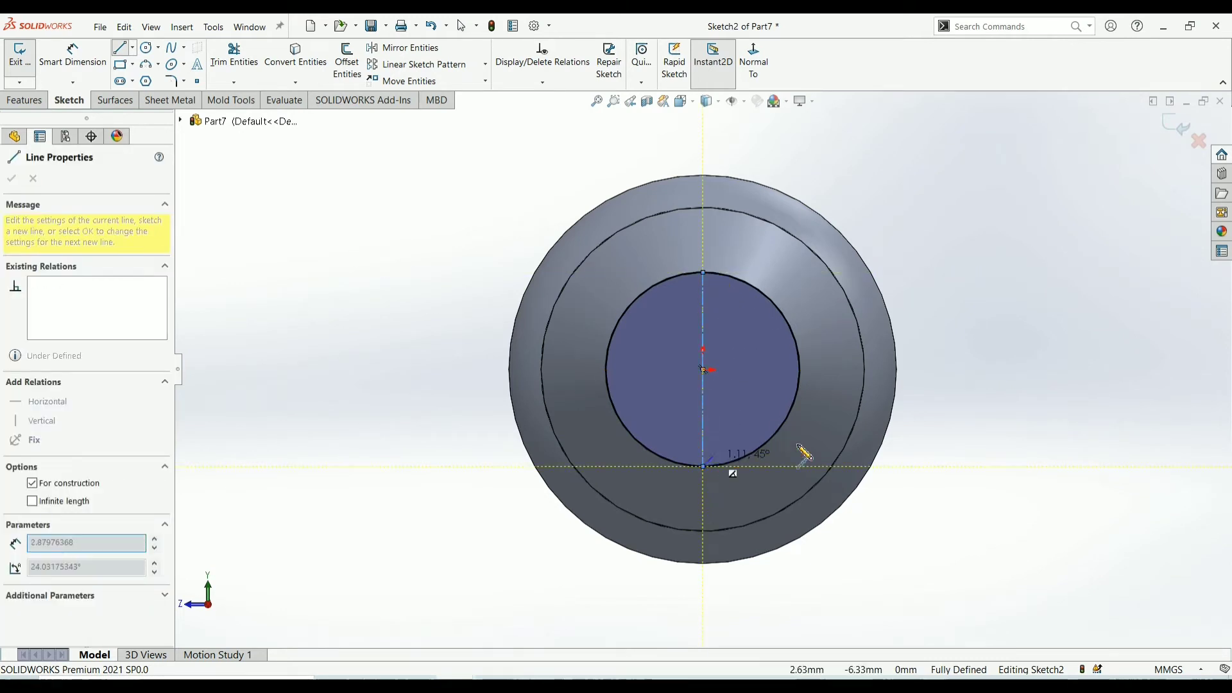
right_click(876, 432)
left_click(943, 443)
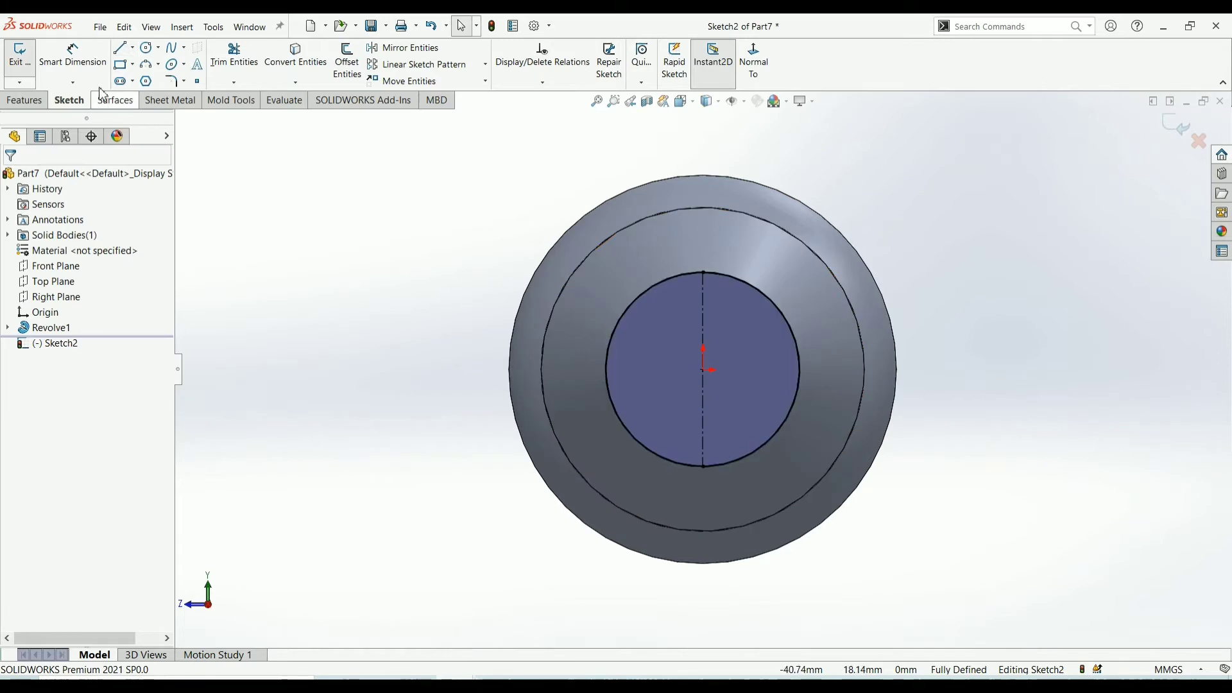
Draw a vertical line across the end circle, left of the centerline.
left_click(123, 51)
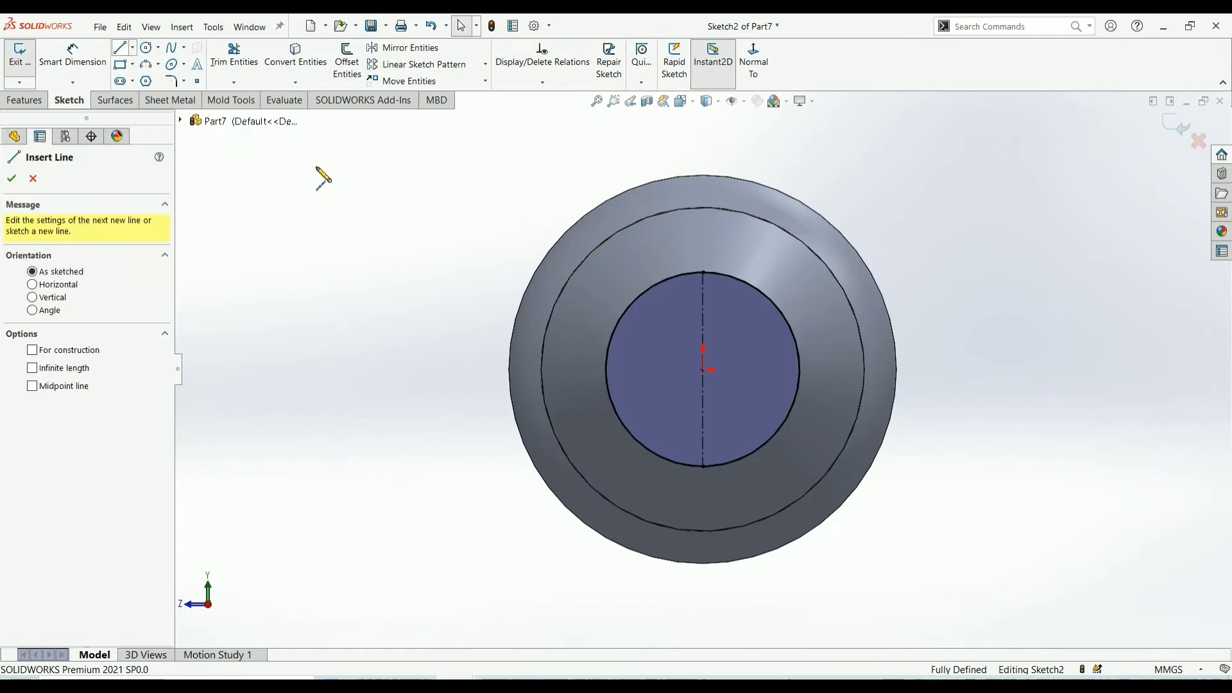
left_click(672, 280)
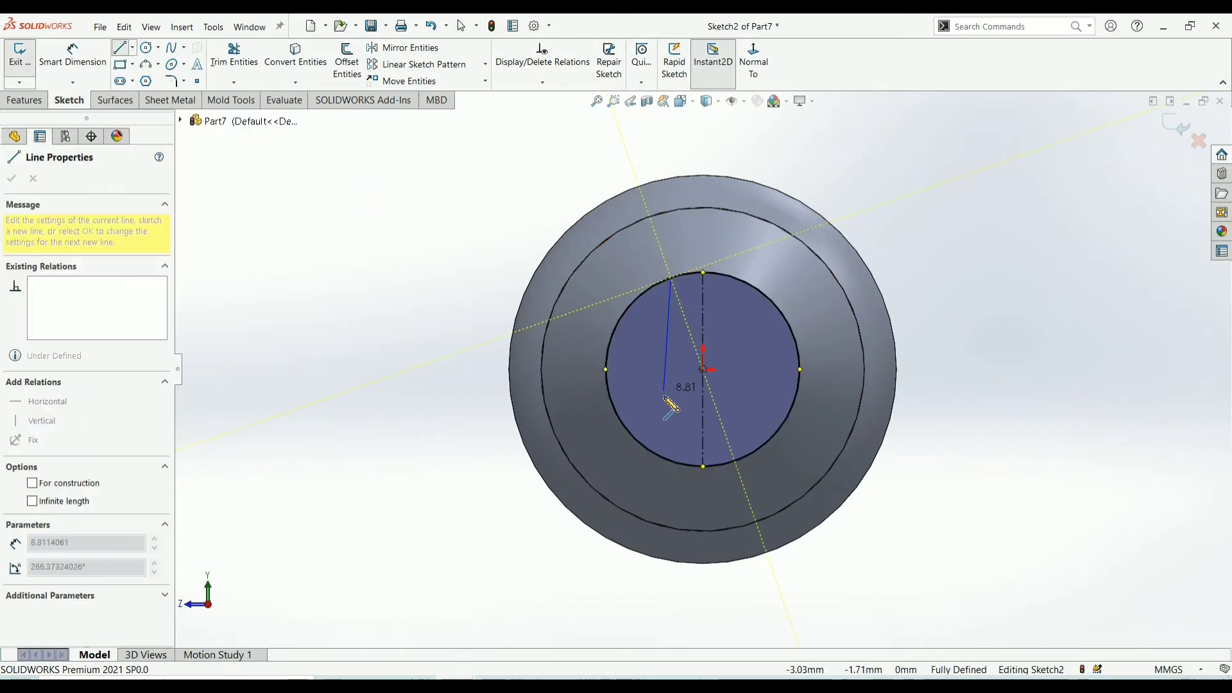
left_click(672, 463)
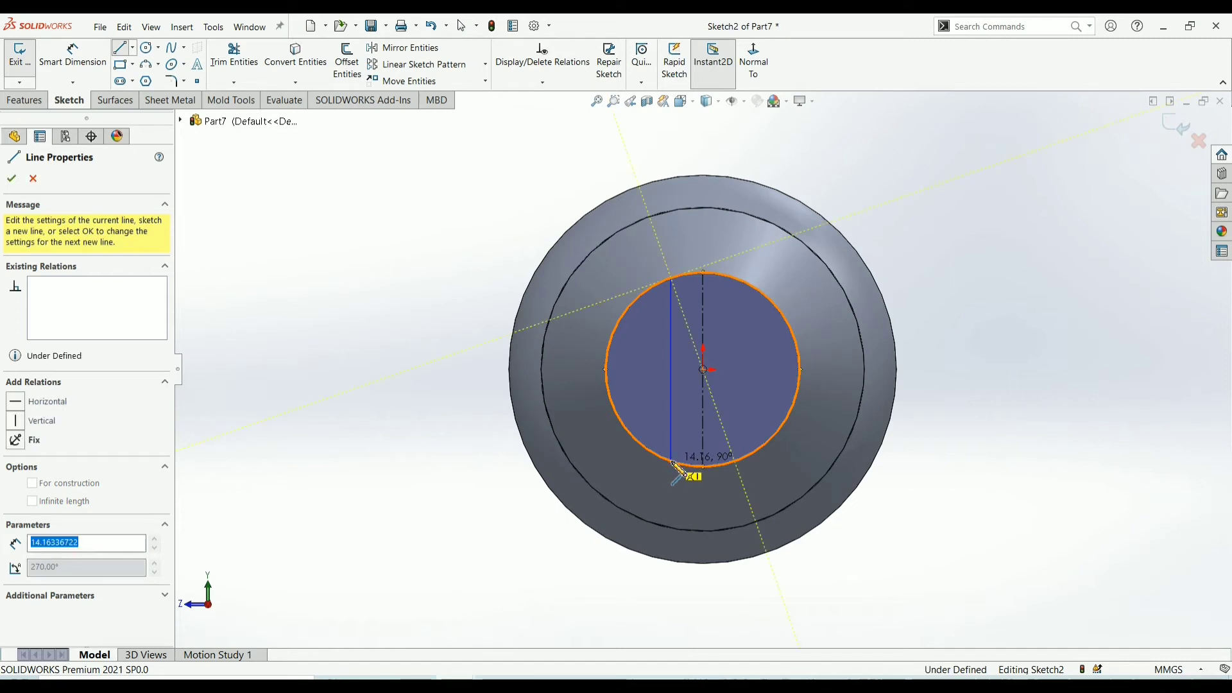
right_click(739, 378)
left_click(806, 400)
key("Escape")
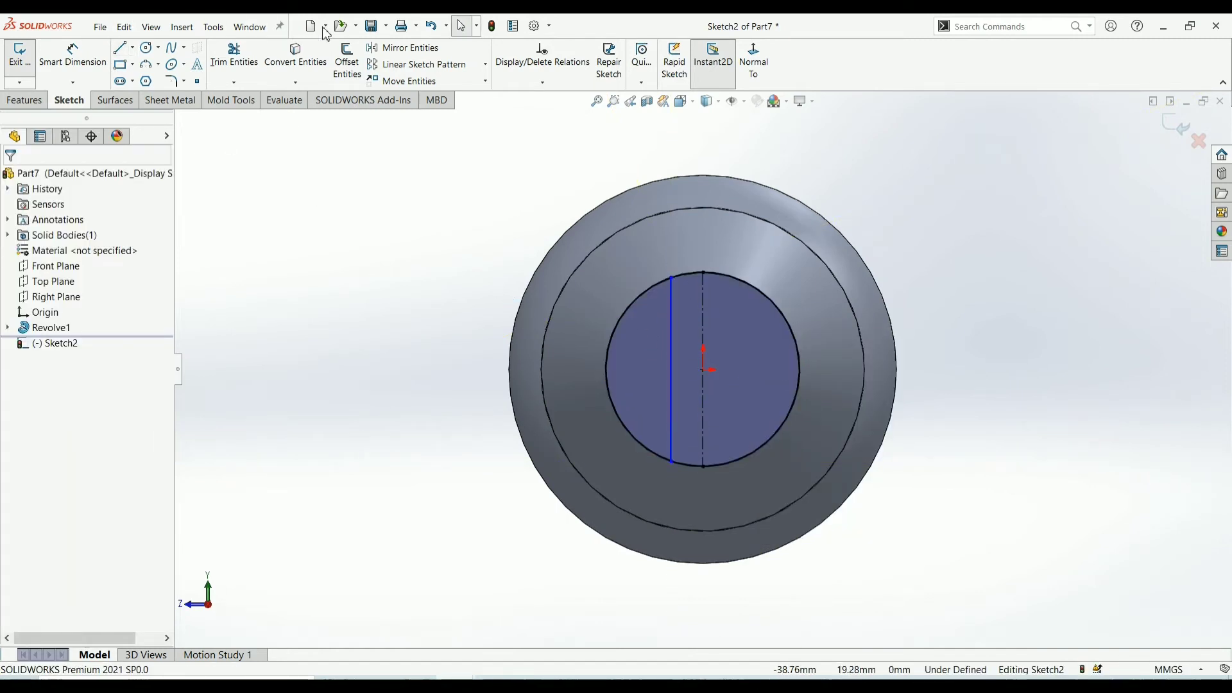
Mirror the left vertical line across the vertical centerline.
left_click(418, 48)
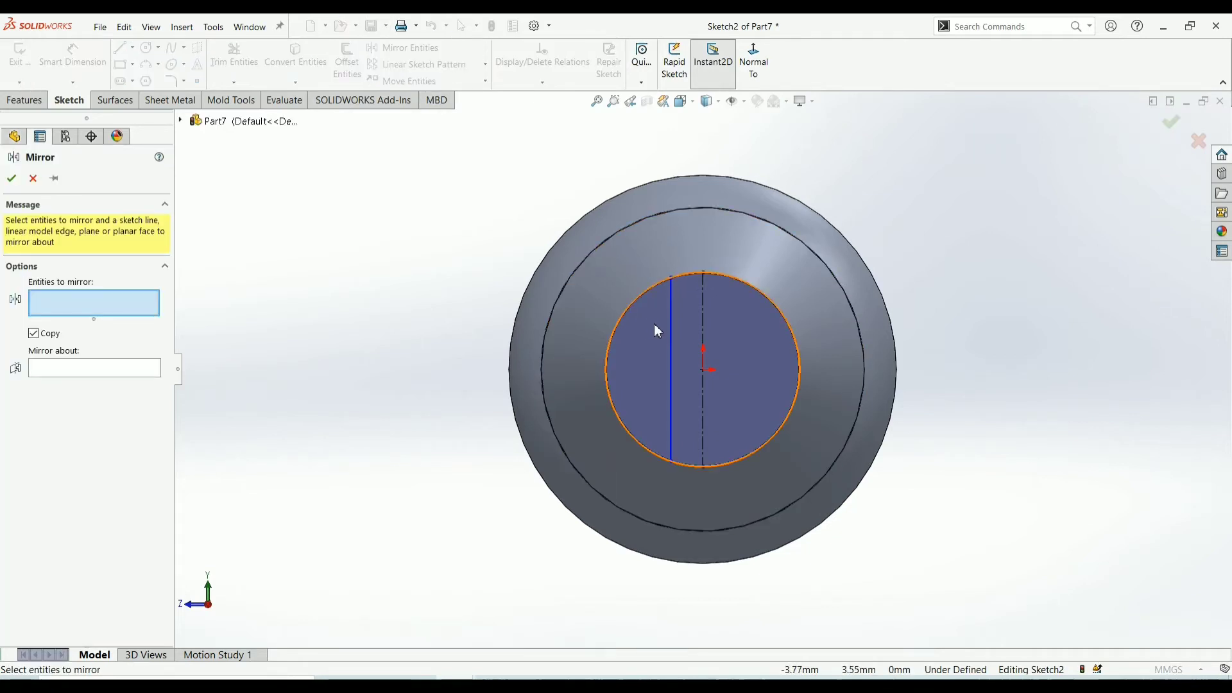
left_click(671, 327)
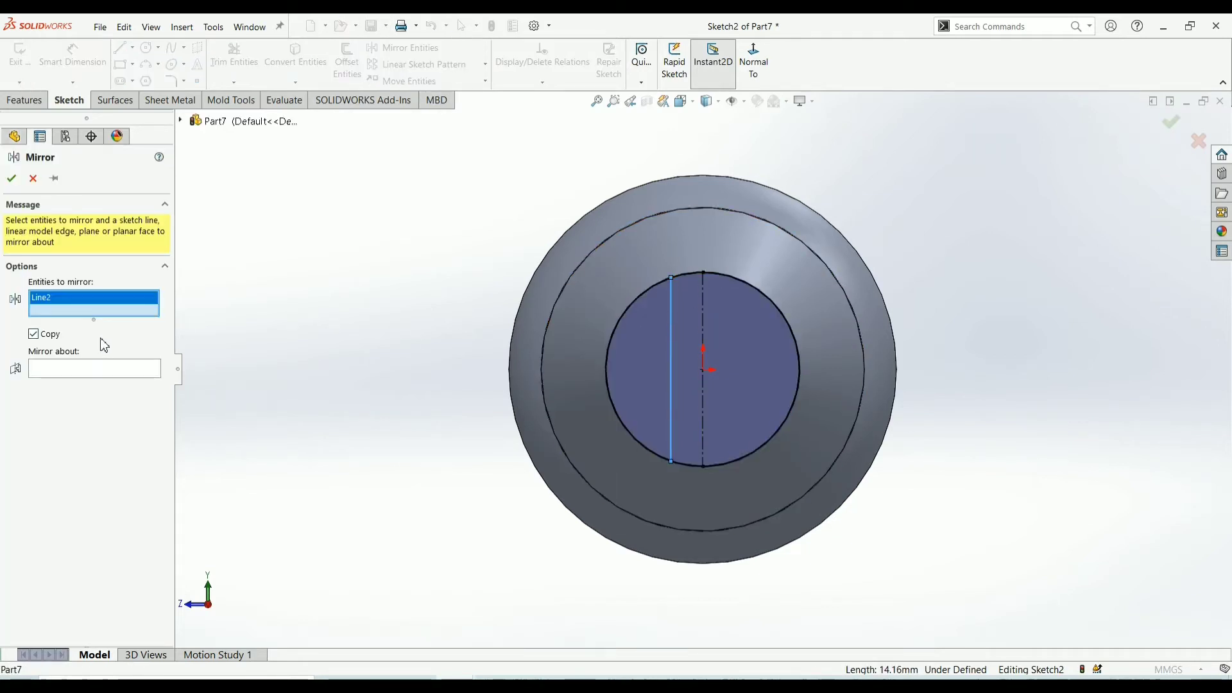
left_click(97, 375)
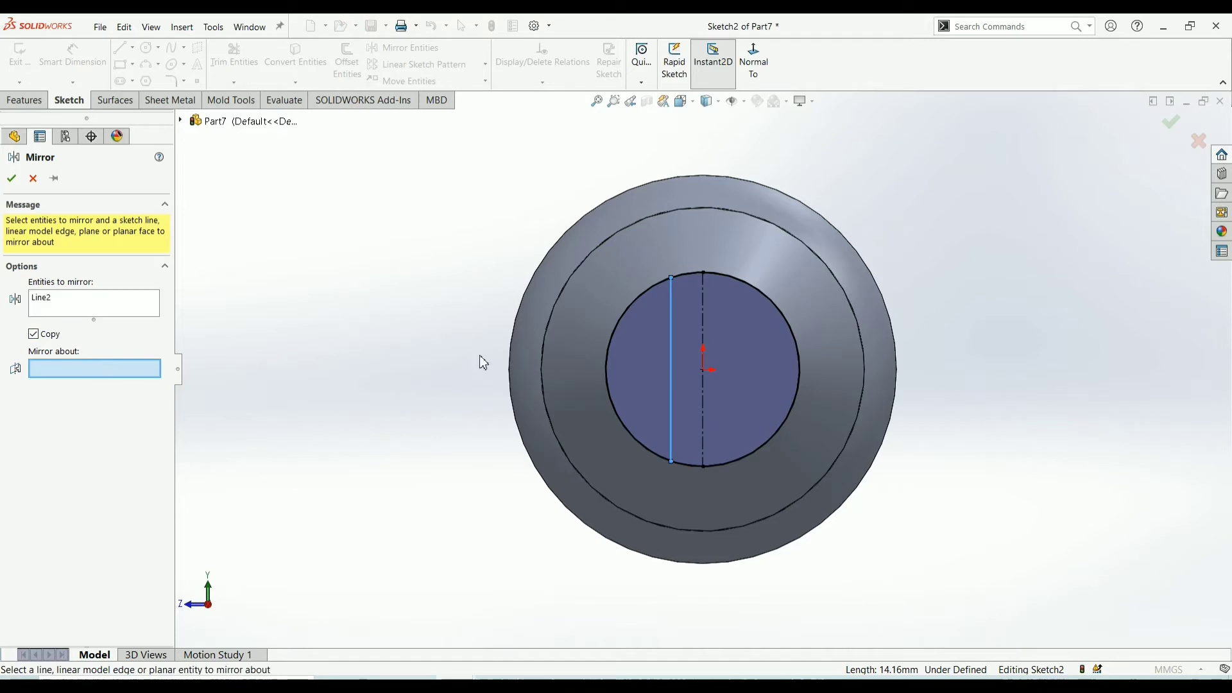
left_click(704, 321)
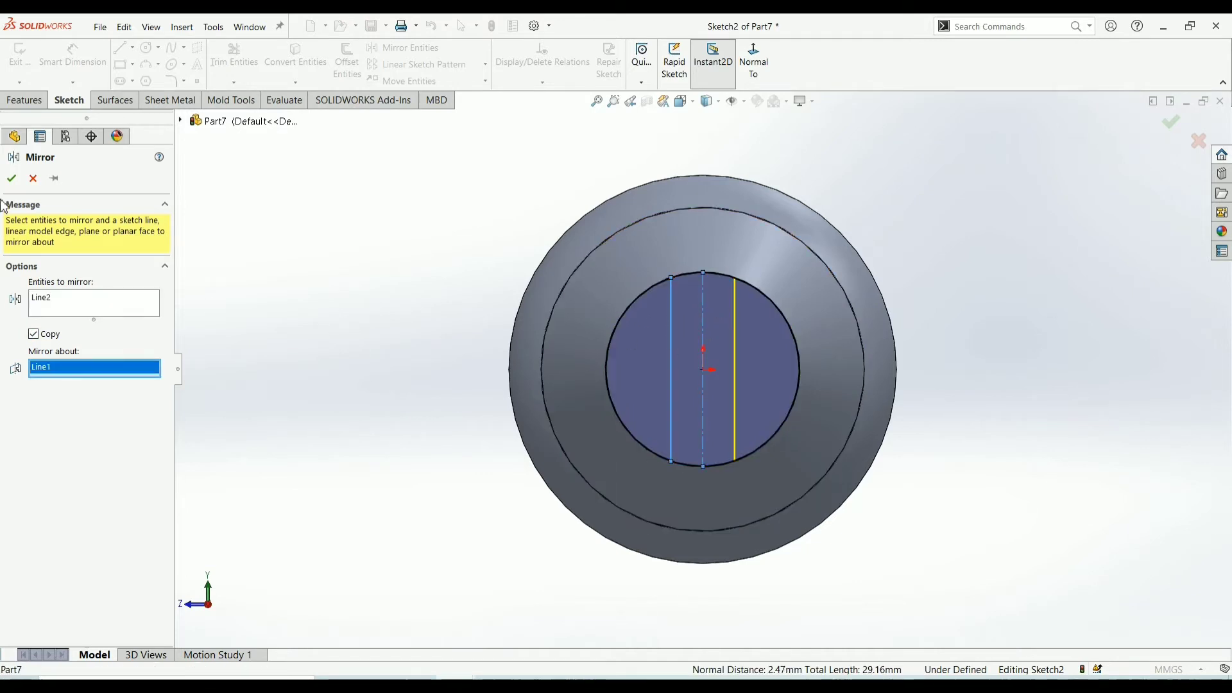
left_click(15, 181)
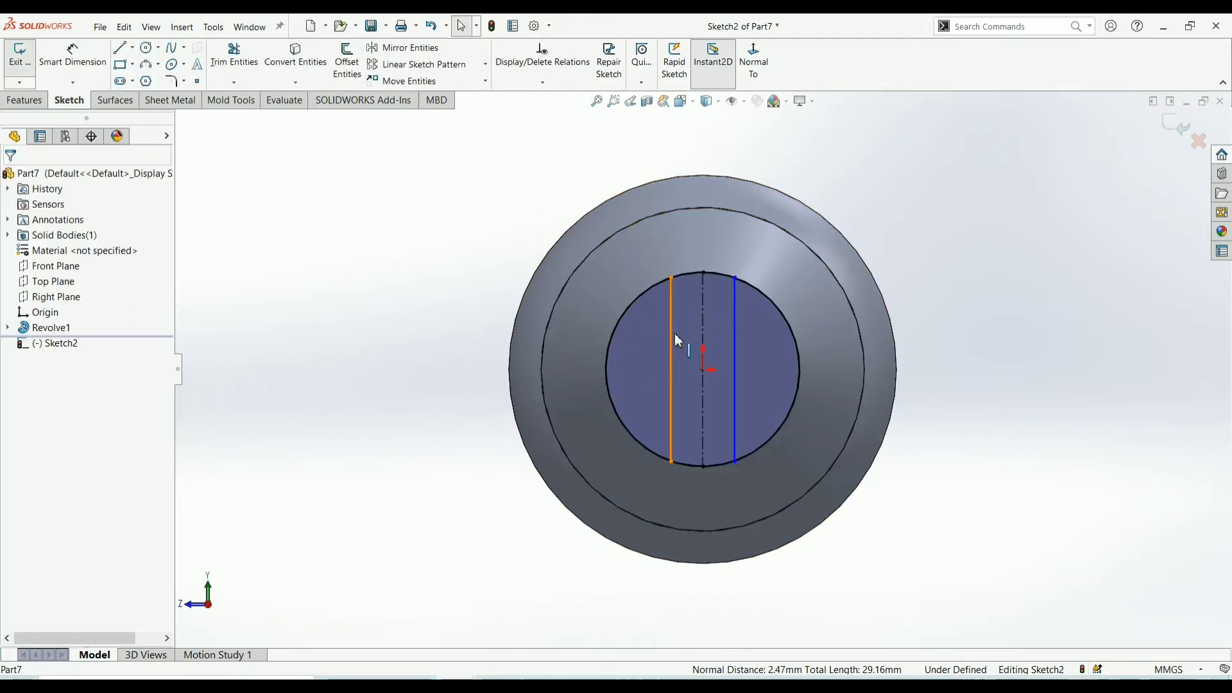
Set the spacing between the two vertical lines to 7 mm.
left_click(73, 54)
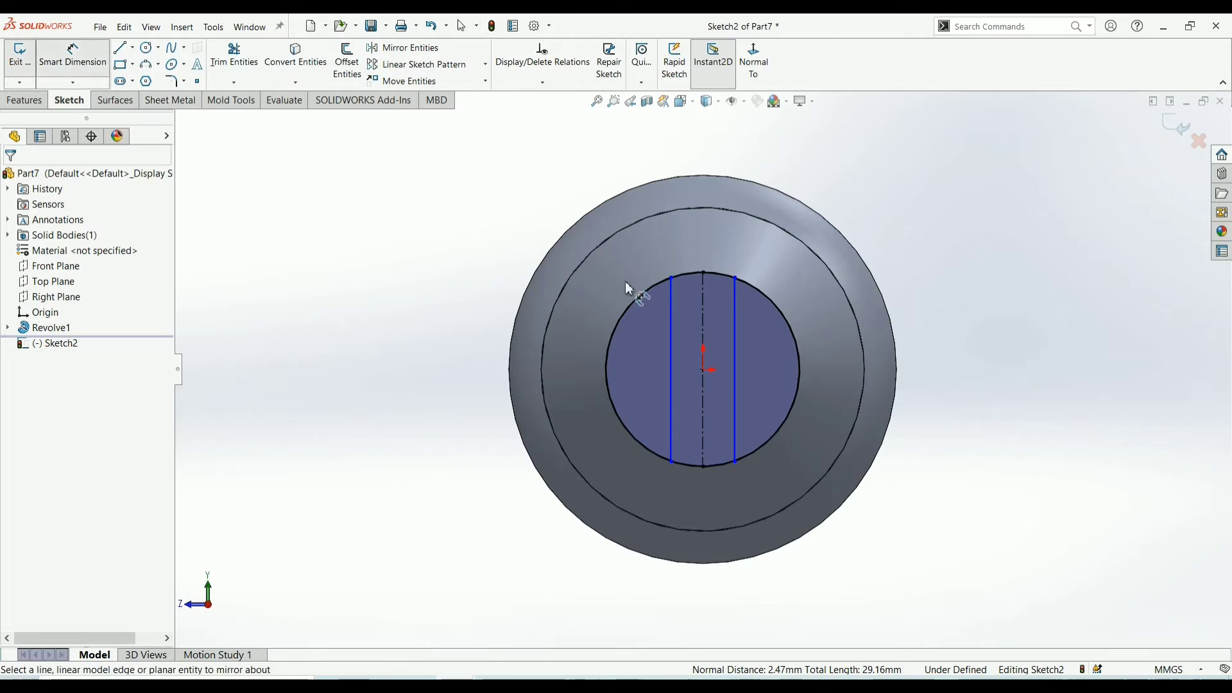
left_click(673, 332)
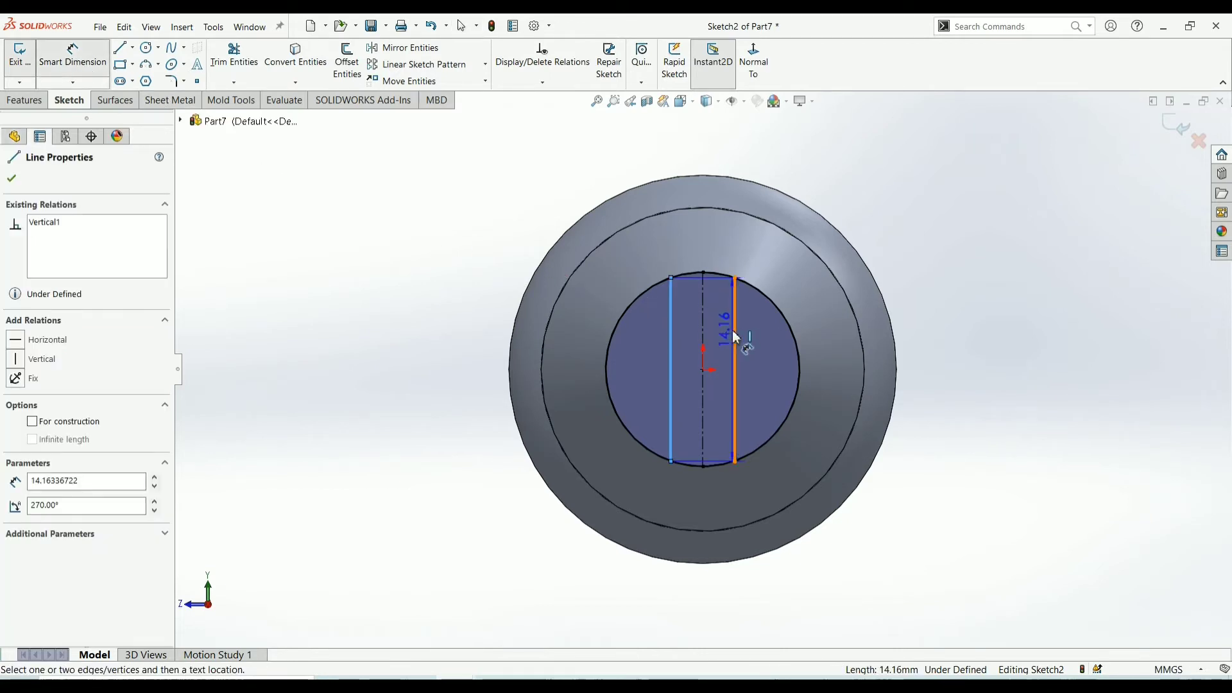
left_click(736, 338)
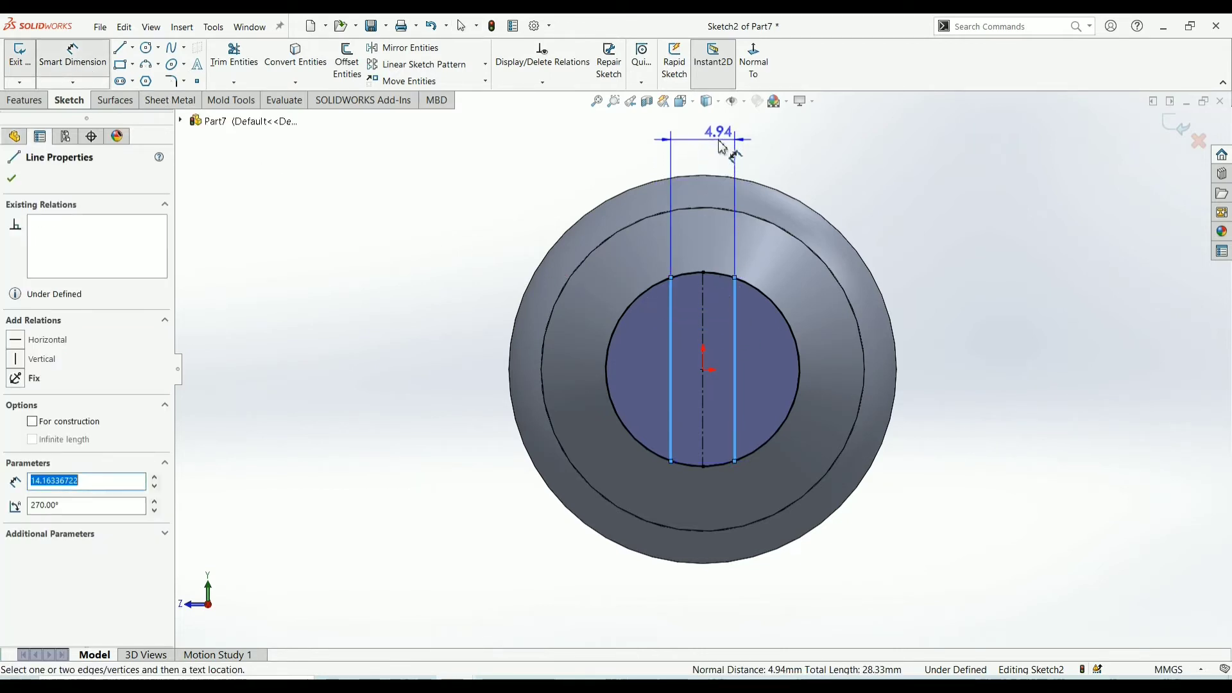
left_click(723, 148)
type("7")
key("Return")
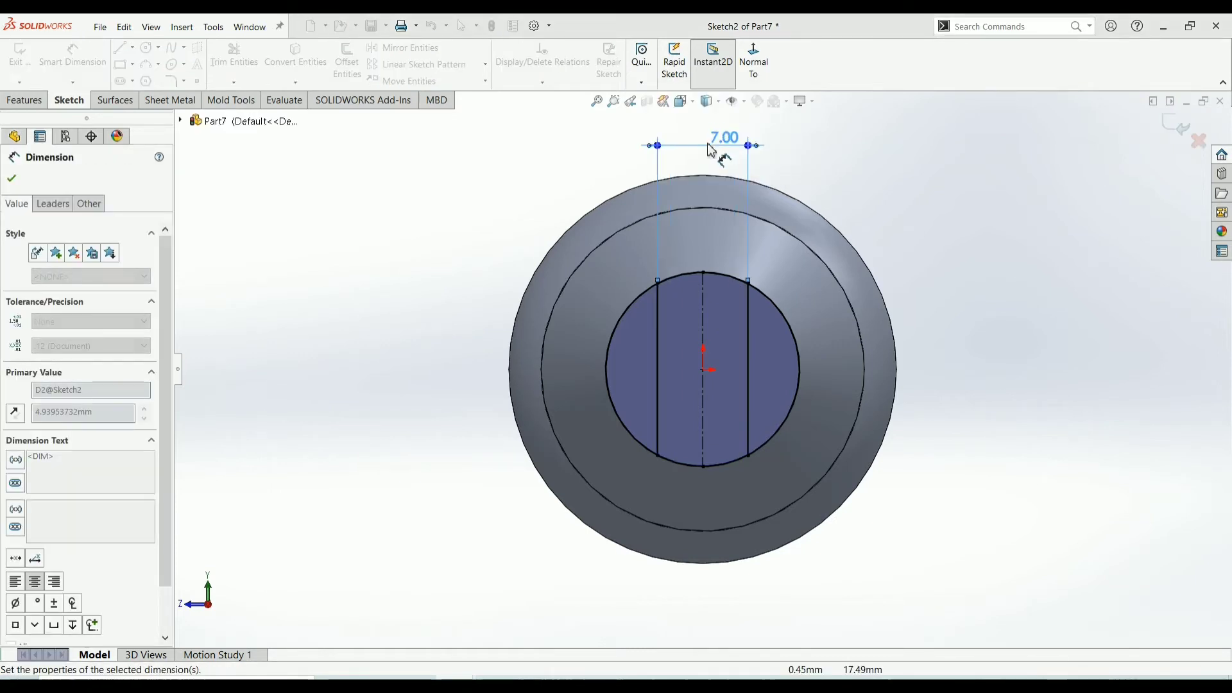
left_click(12, 181)
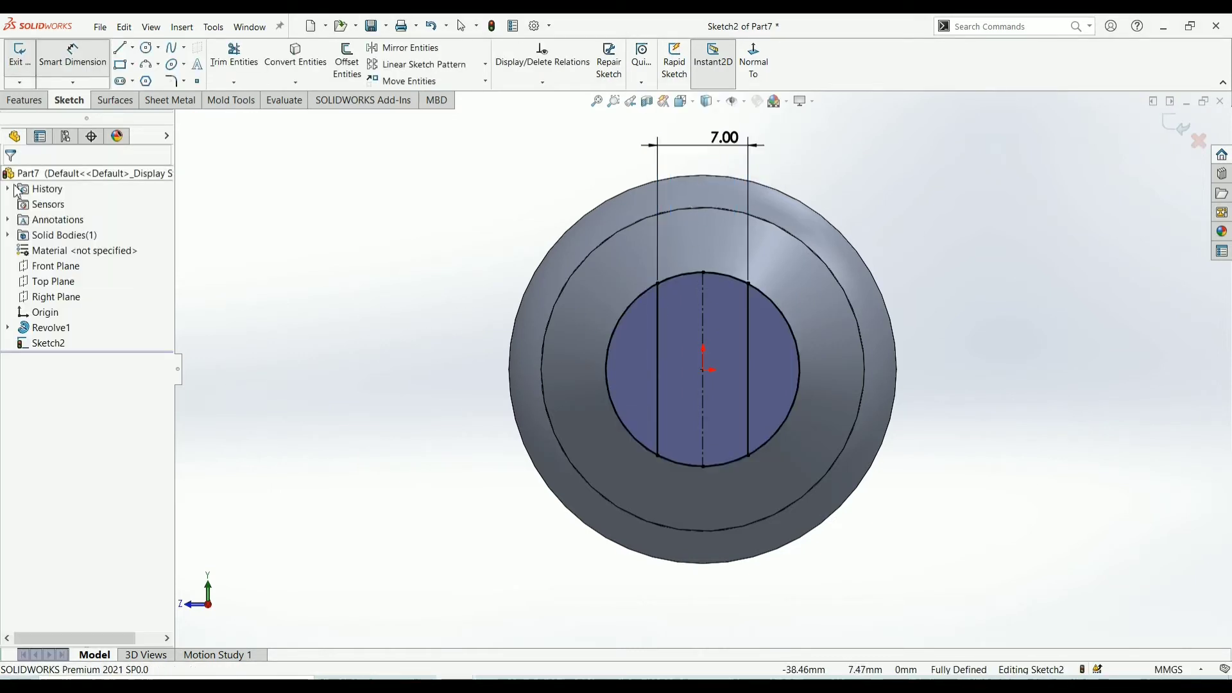
Trim away the circle's left and right outer arcs.
left_click(244, 75)
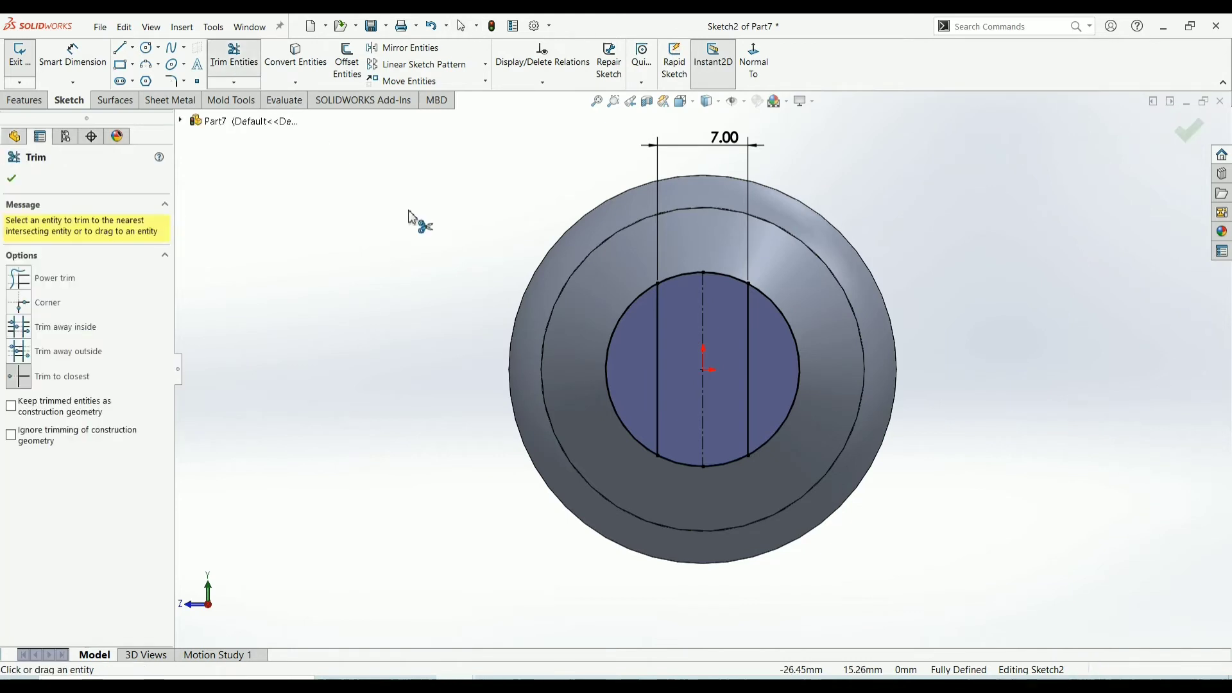
left_click(614, 355)
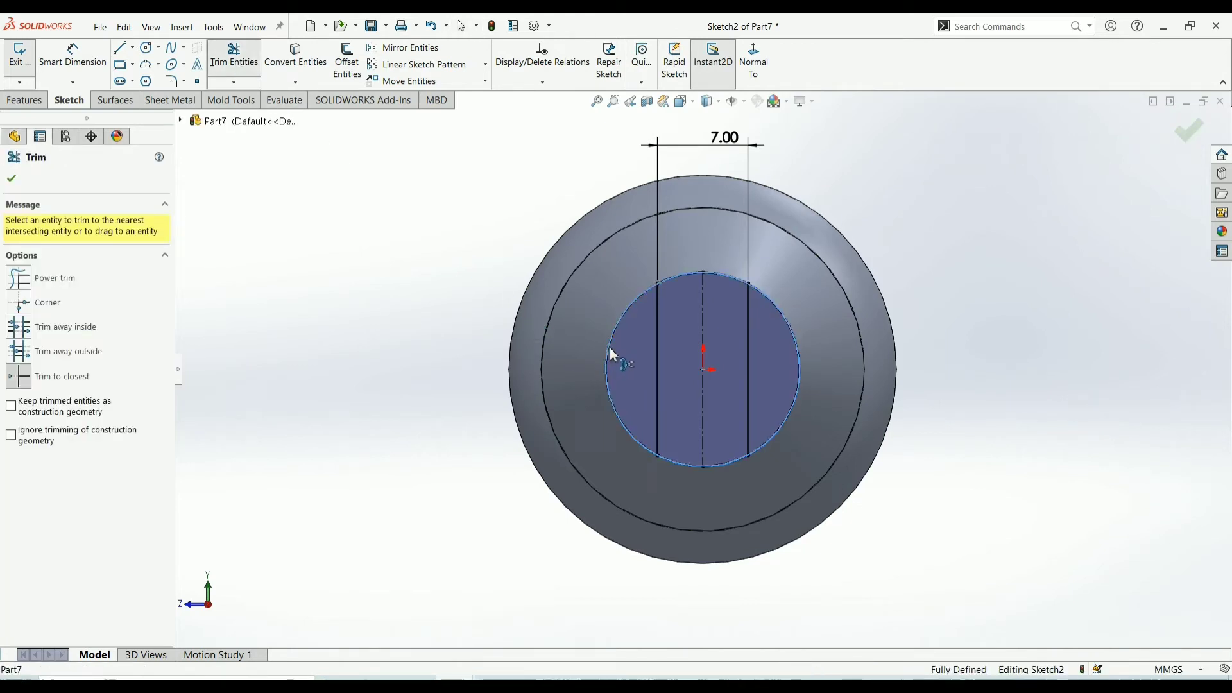
left_click(801, 370)
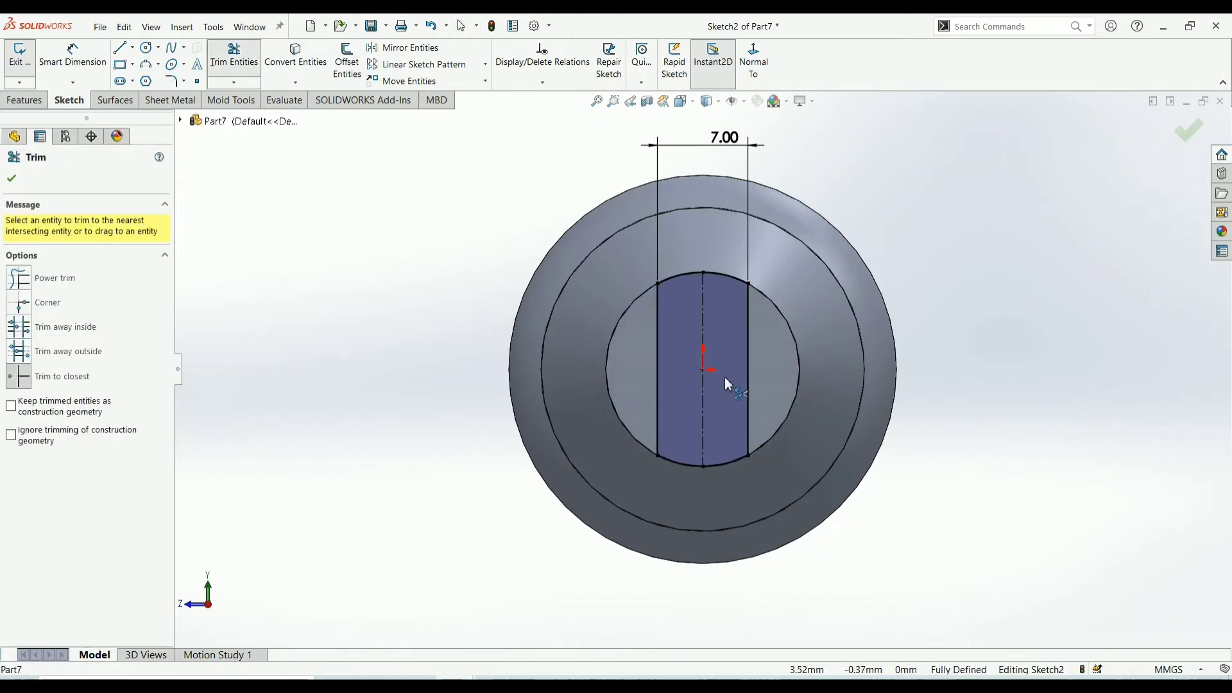
Extrude the 7 mm strip 15 mm from the shaft end as Boss-Extrude1.
left_click(14, 180)
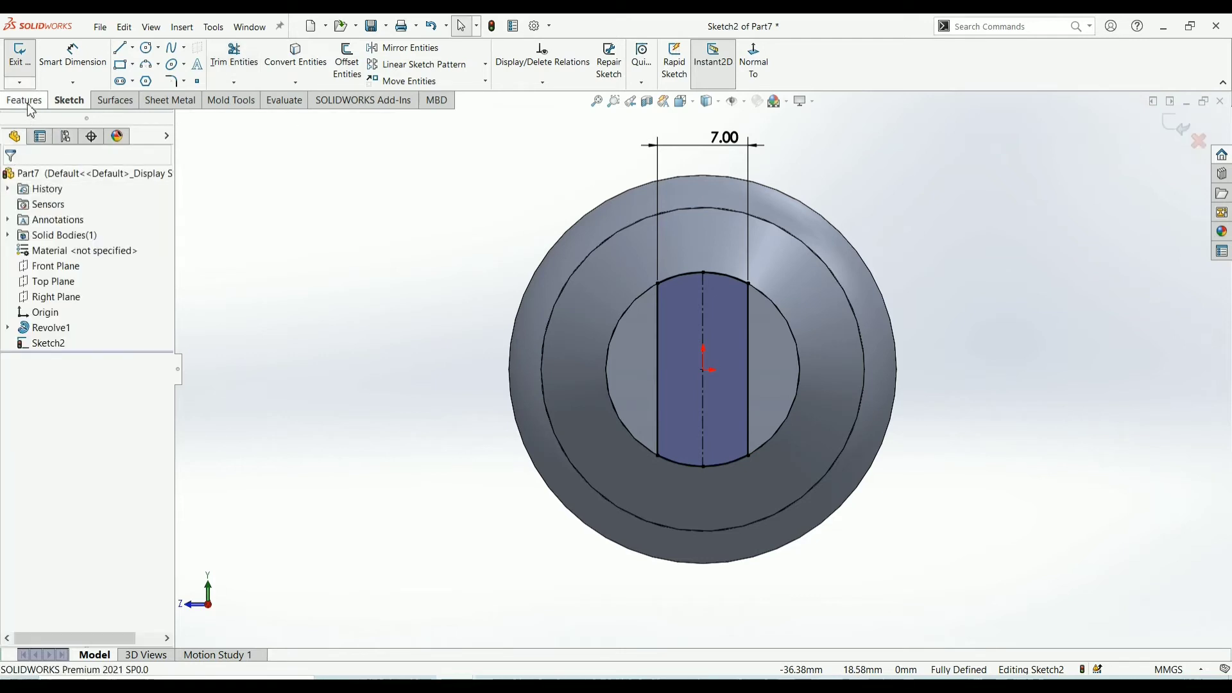
left_click(26, 100)
left_click(26, 61)
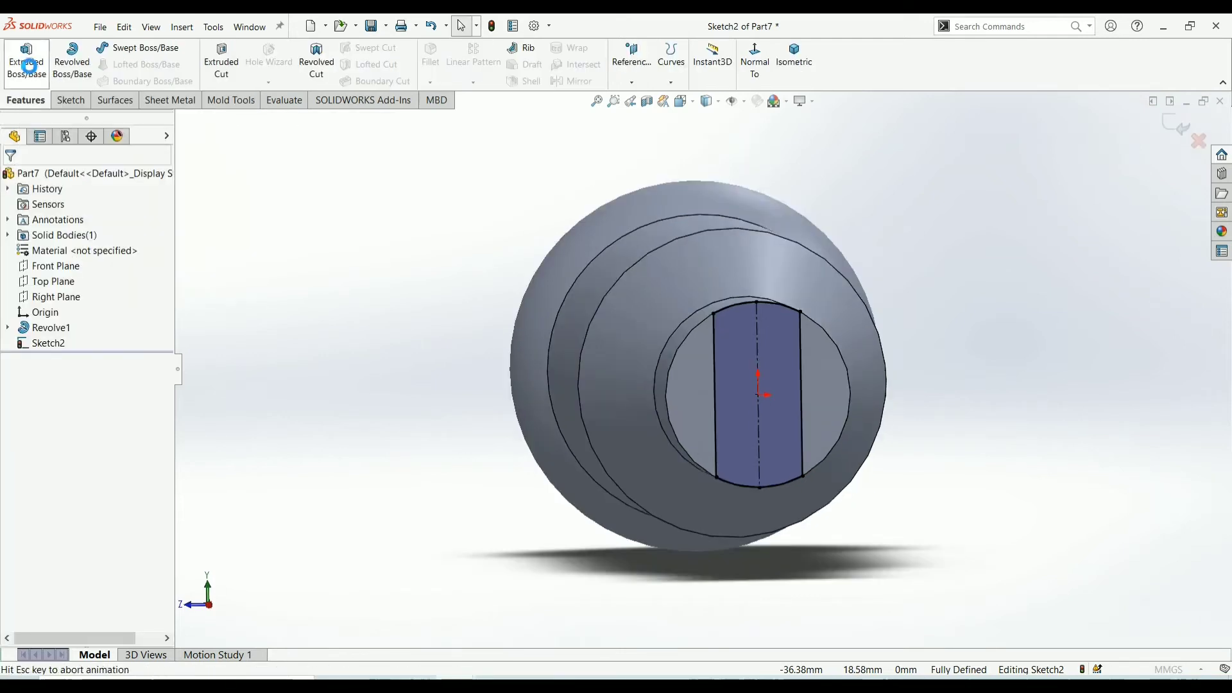
type("15")
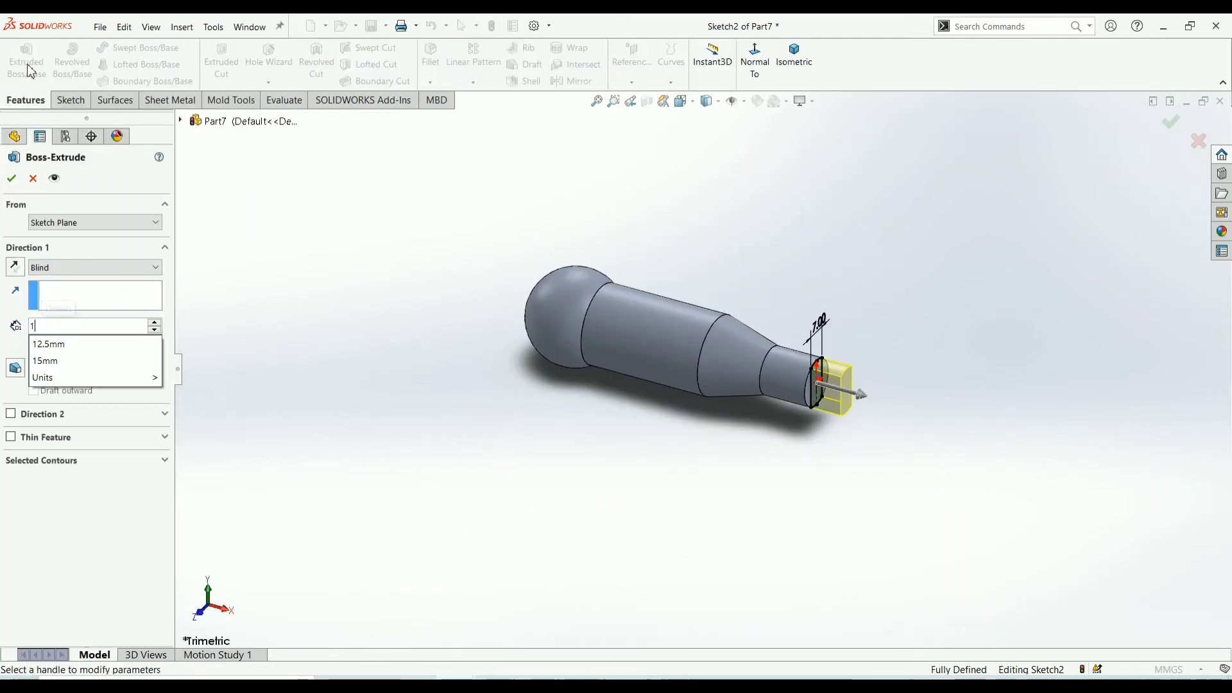
key("Return")
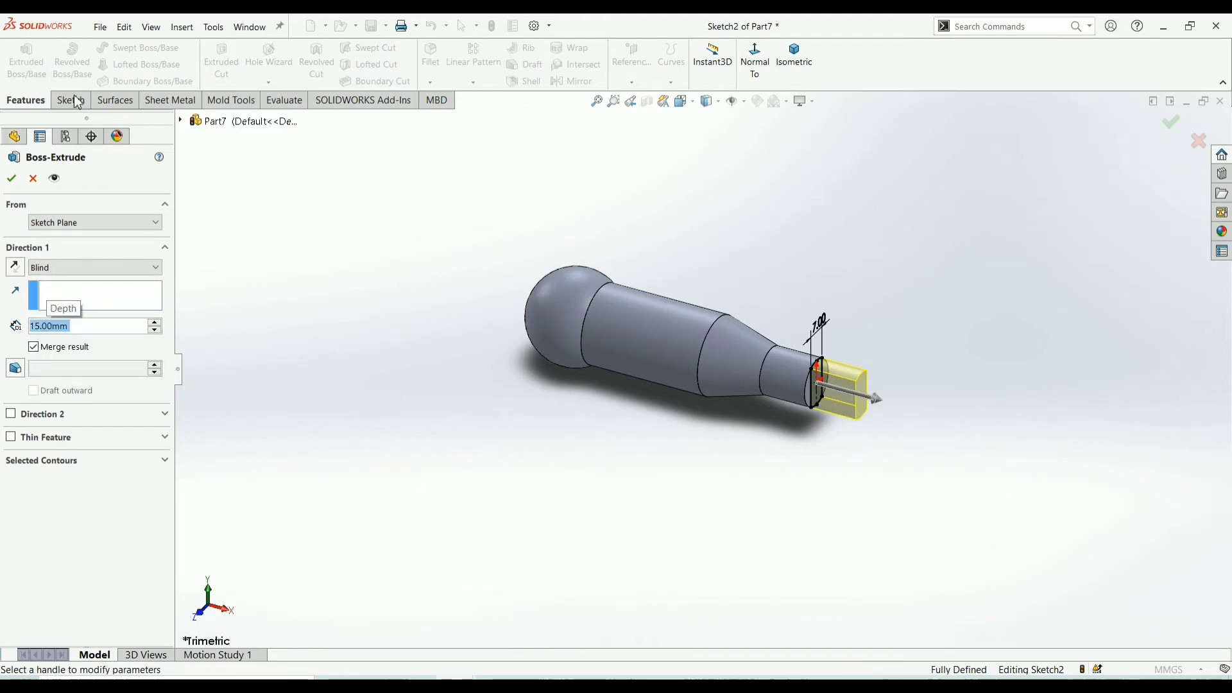
left_click(14, 181)
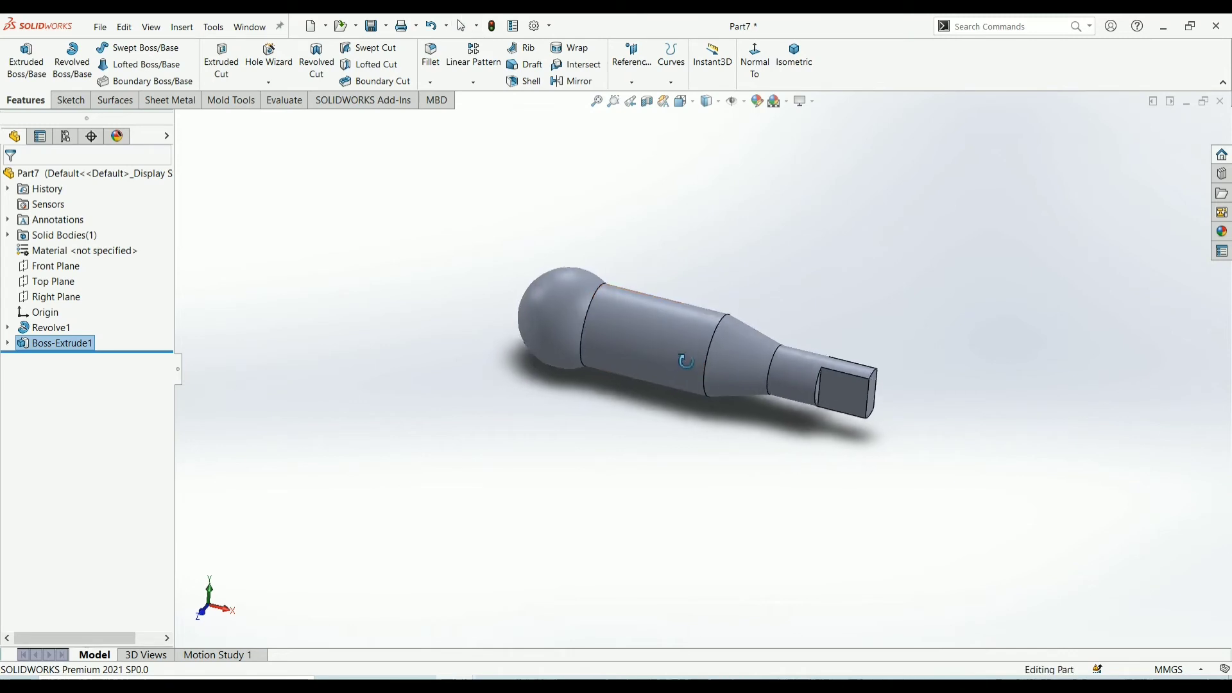
Draw a centre rectangle on the Top Plane from the origin to a corner beyond the part.
middle_click_drag(668, 368, 651, 407)
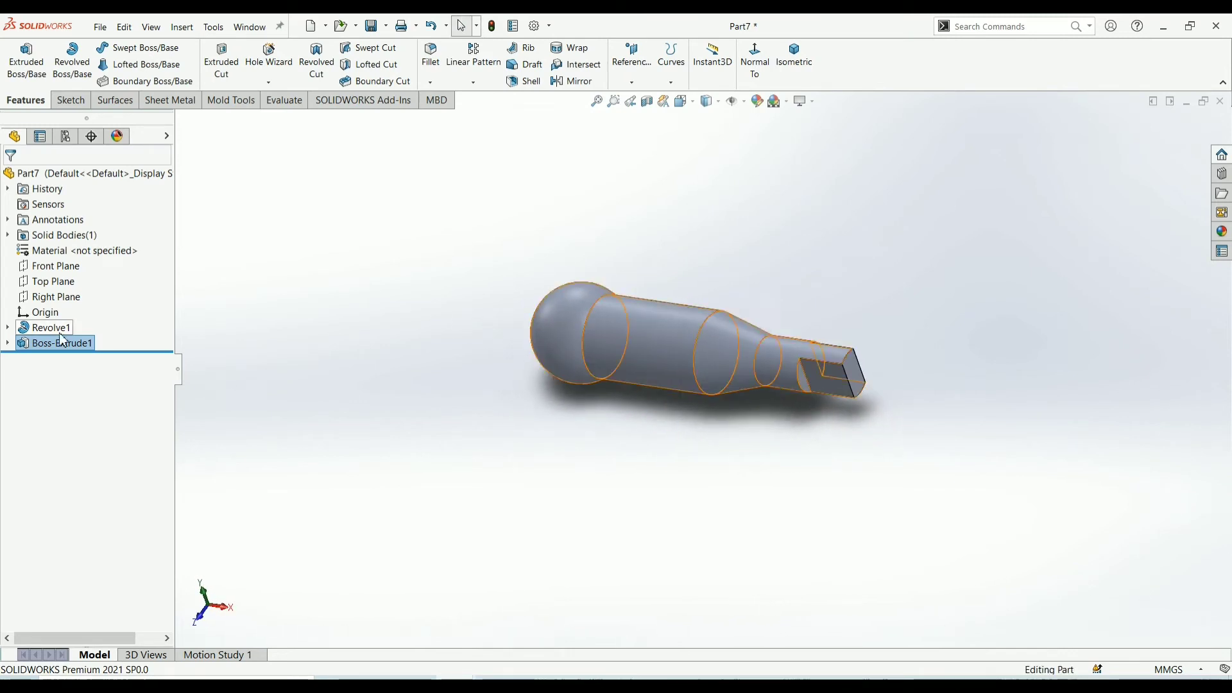
left_click(41, 283)
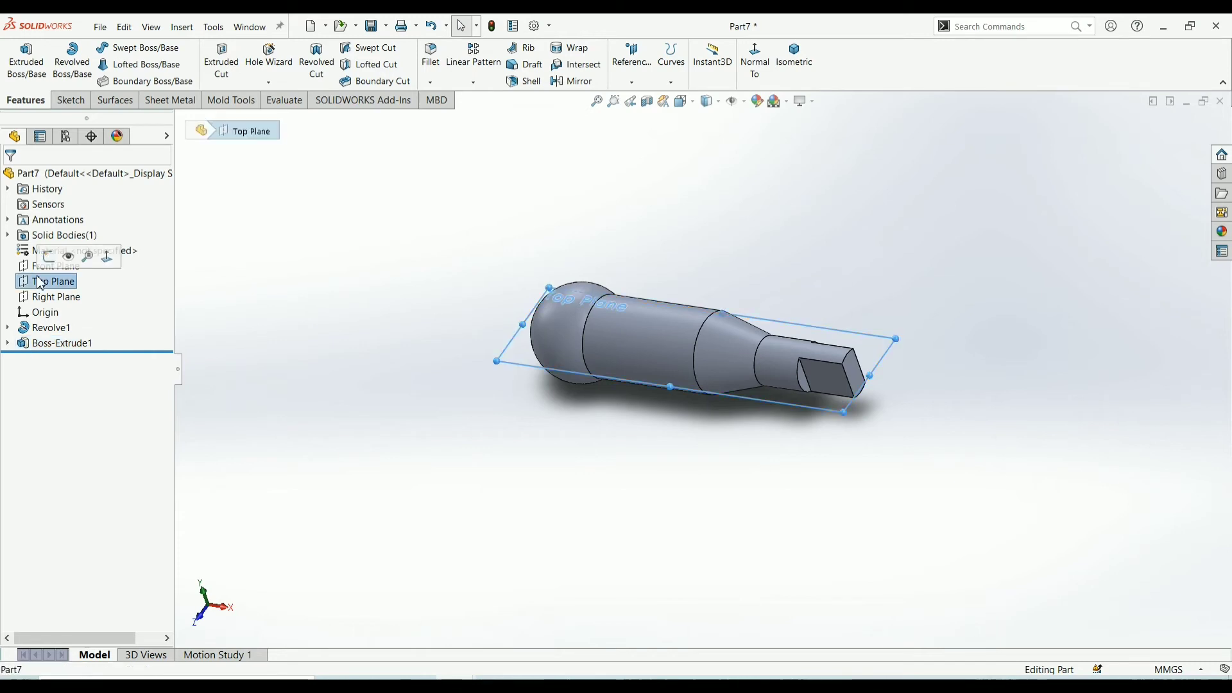
left_click(54, 264)
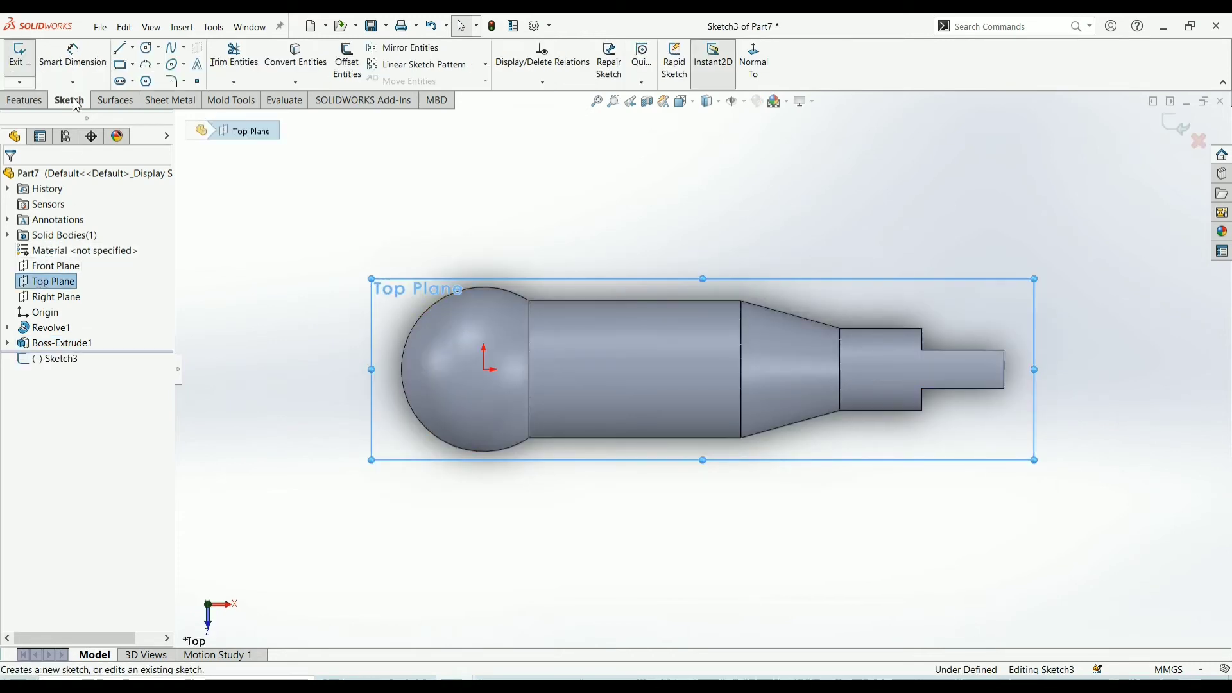
left_click(133, 65)
left_click(173, 100)
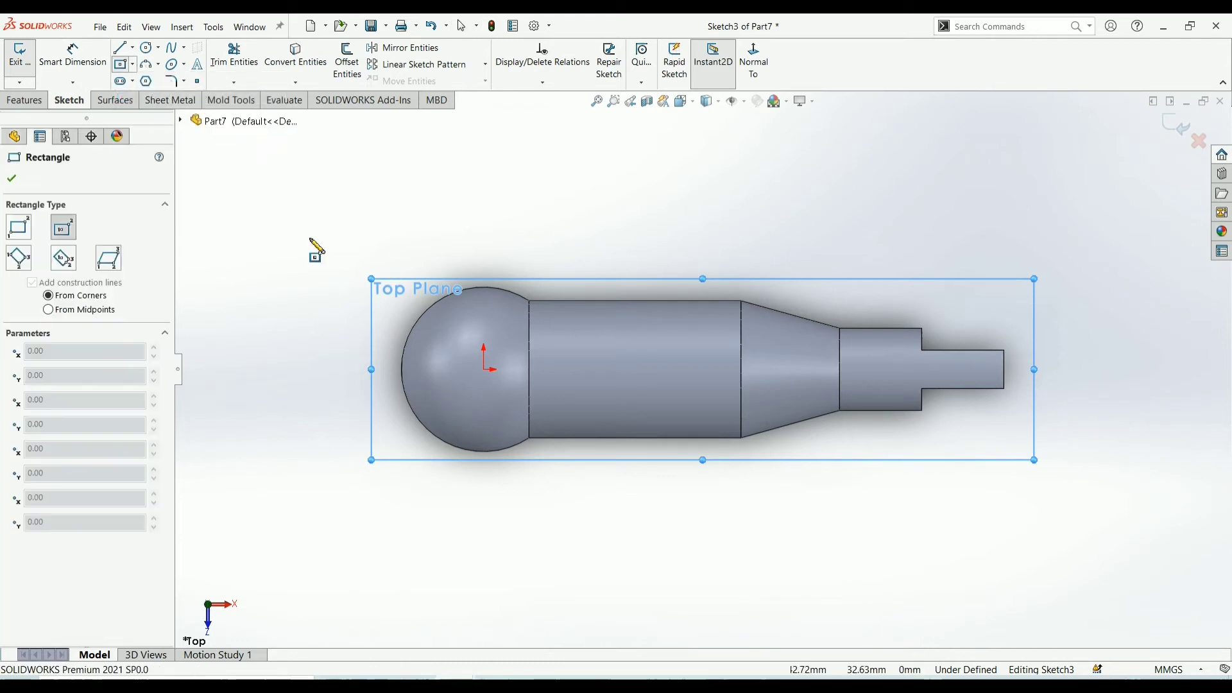
left_click(485, 370)
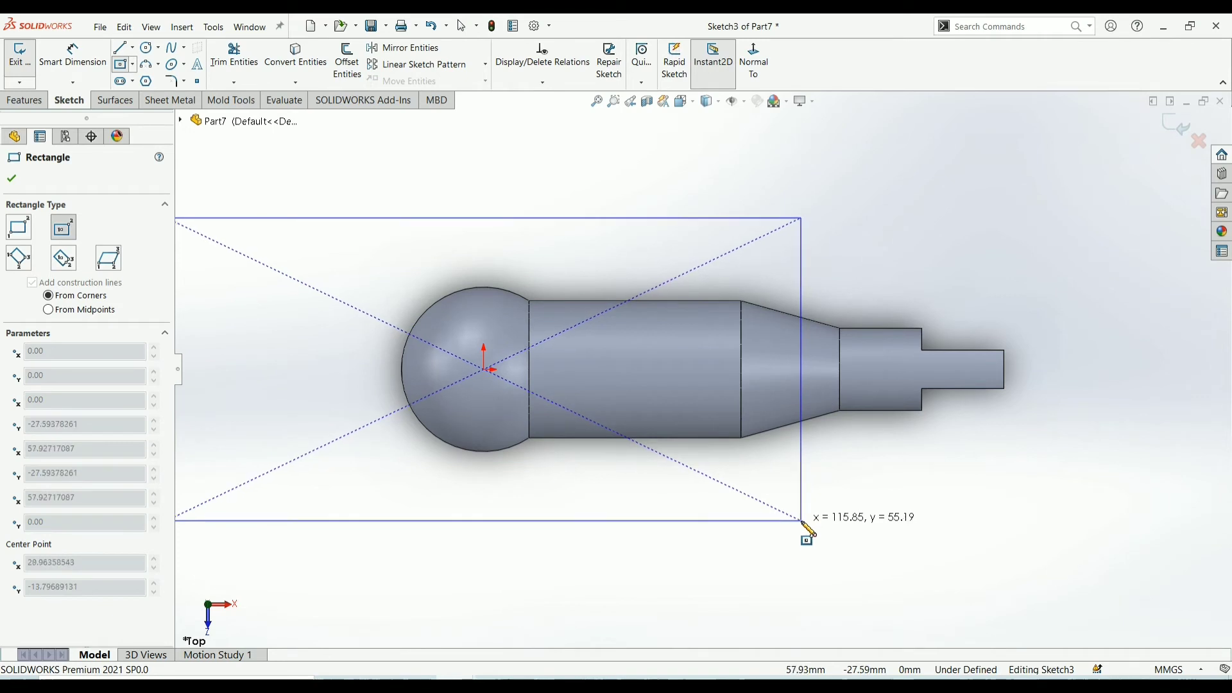
scroll(841, 555, "up", 2)
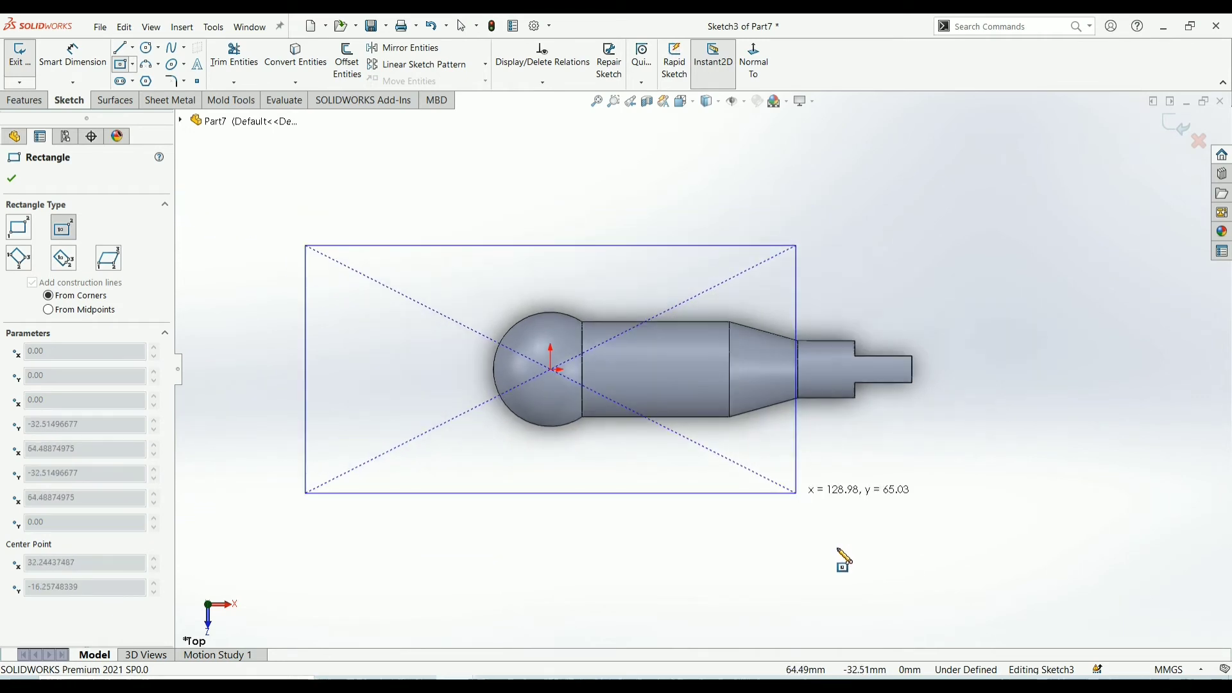
left_click(828, 535)
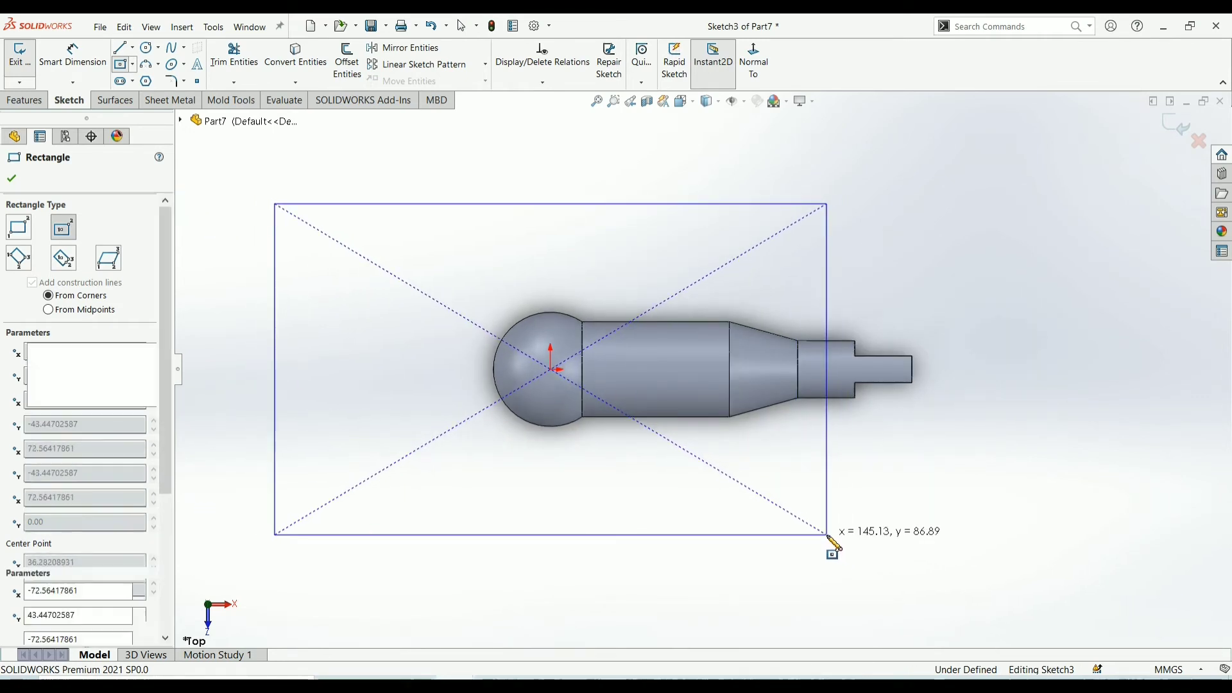
left_click(12, 180)
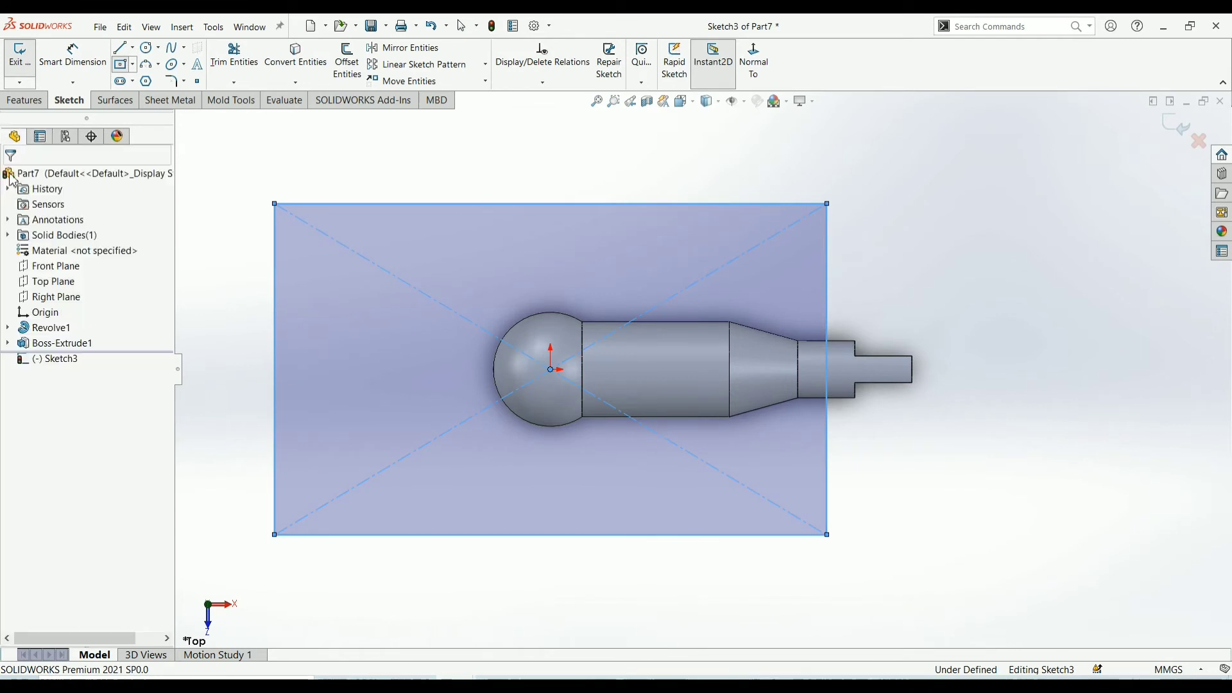
middle_click_drag(394, 297, 389, 20)
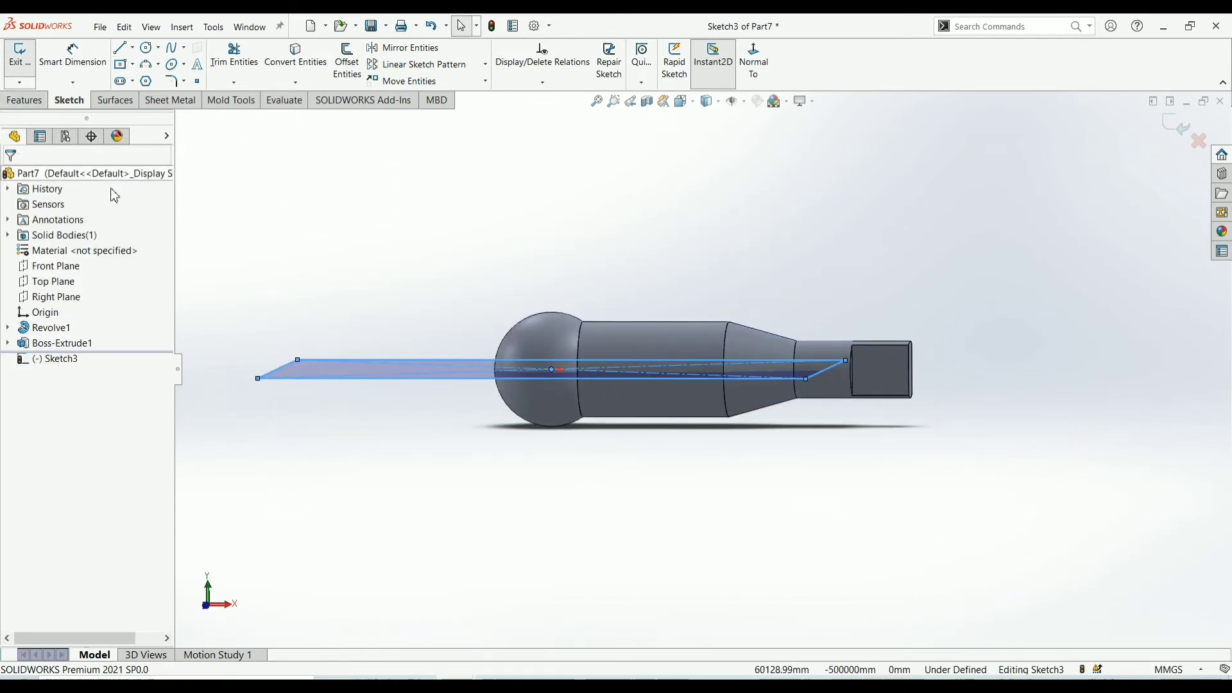
Extrude-cut the rectangle sketch from a 10 mm offset, reversed to remove material above.
left_click(25, 100)
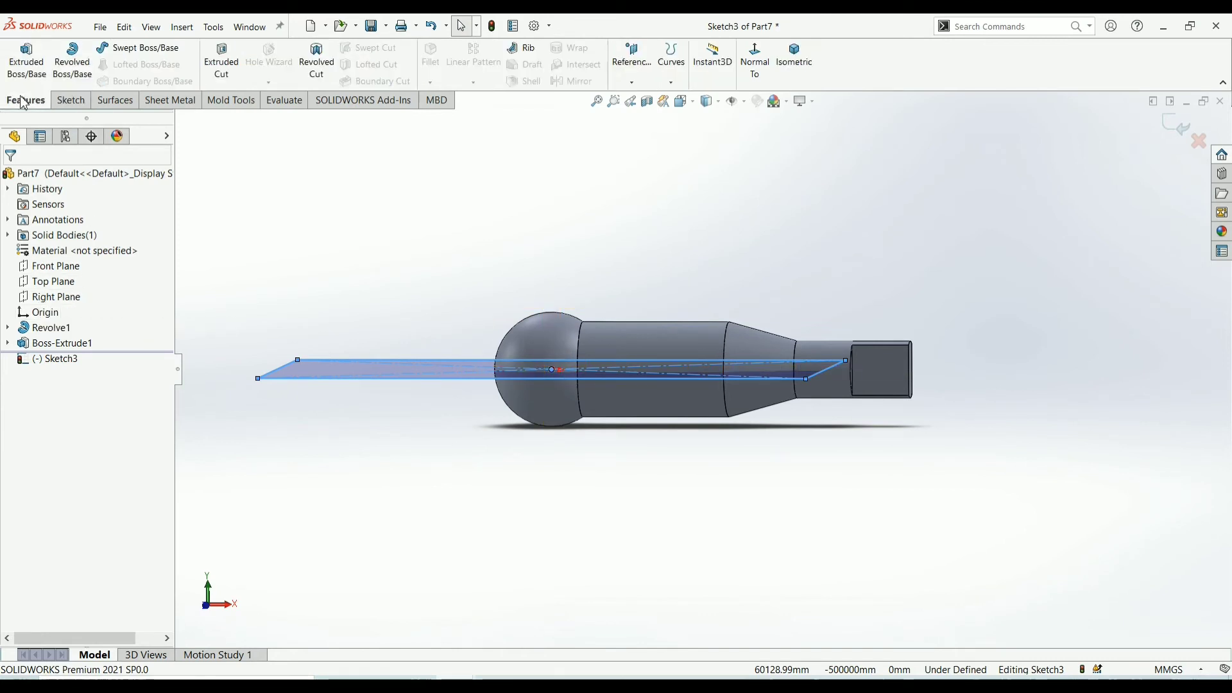
left_click(222, 58)
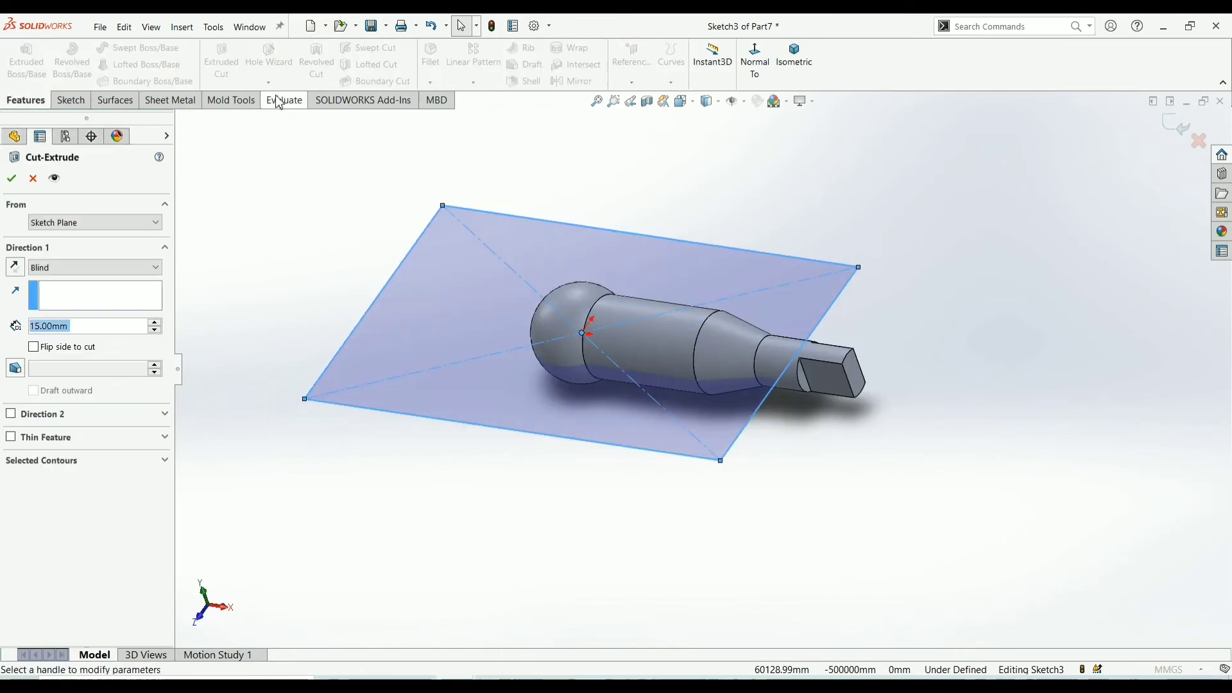
middle_click_drag(475, 317, 518, 180)
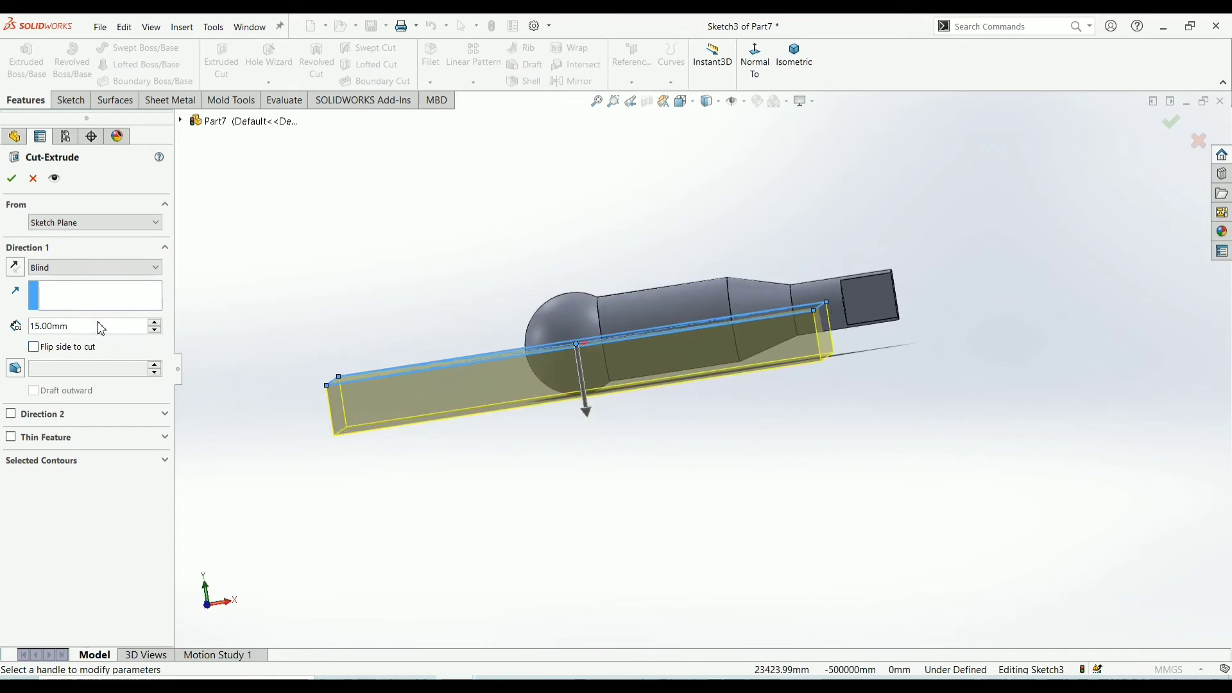
left_click(122, 222)
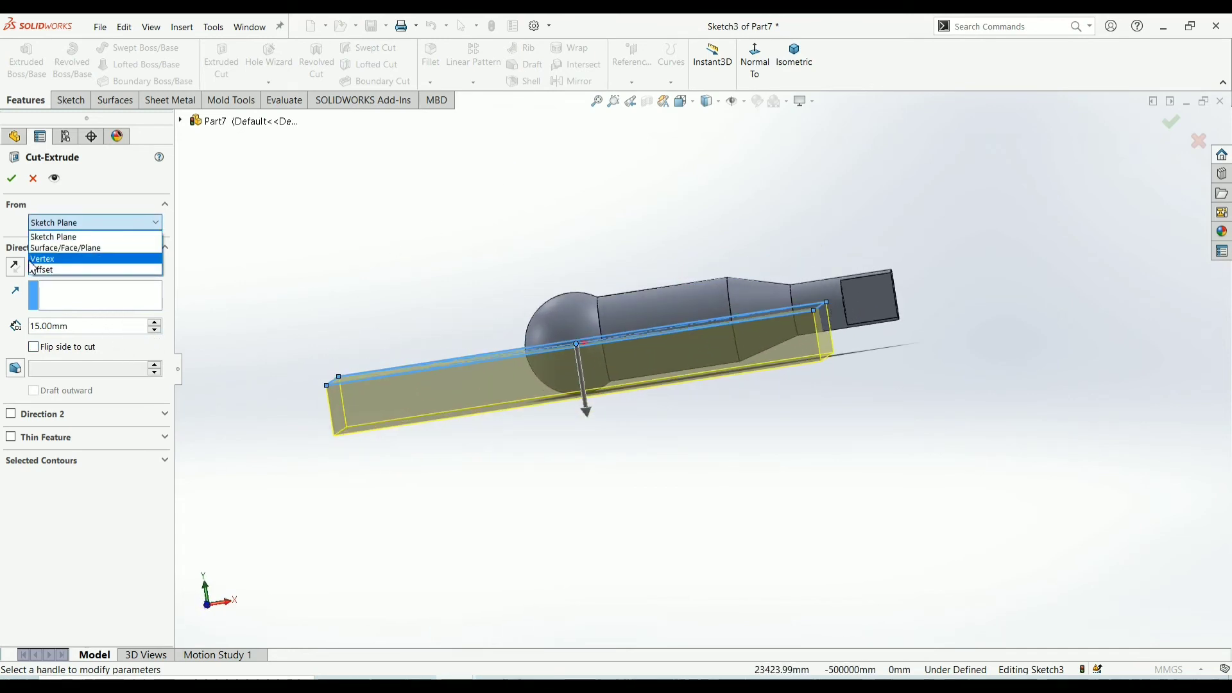
left_click(45, 269)
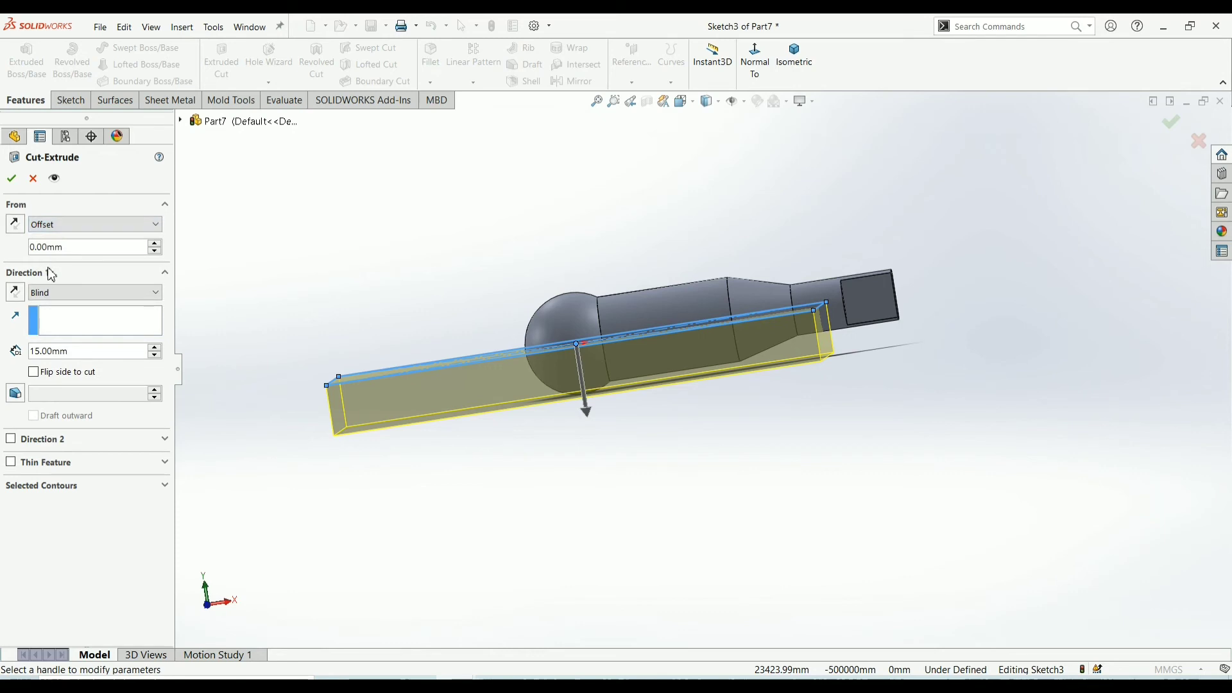
left_click(155, 245)
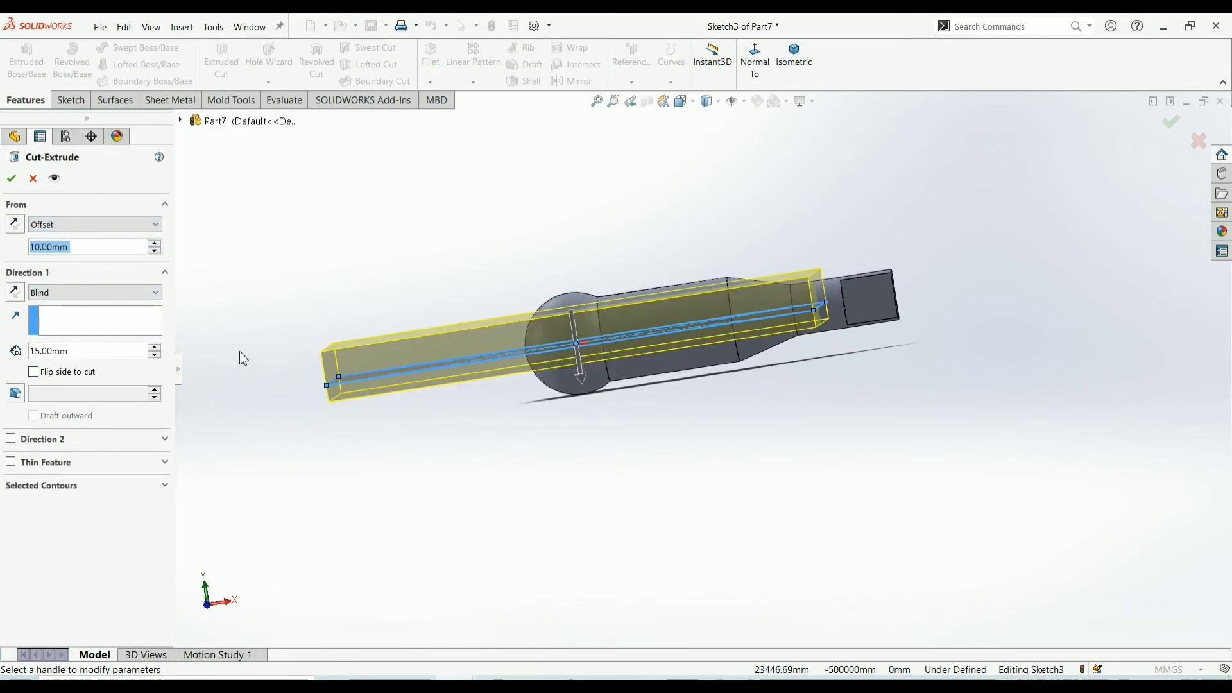
left_click(18, 296)
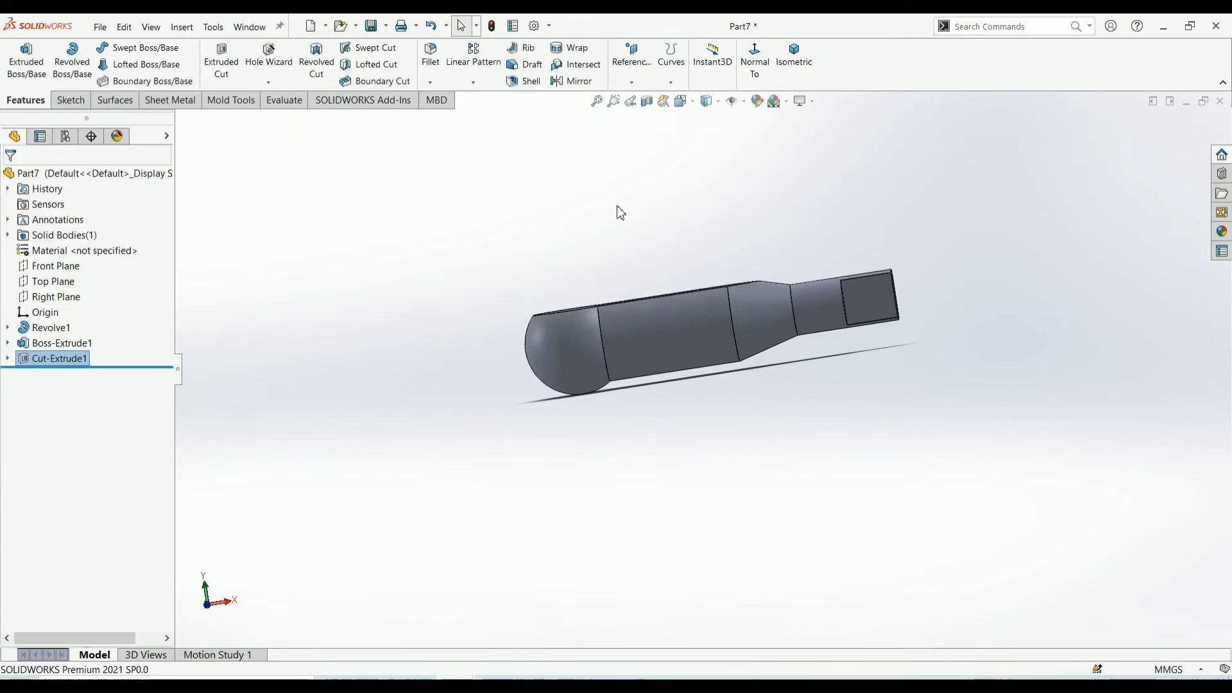
middle_click_drag(620, 213, 630, 310)
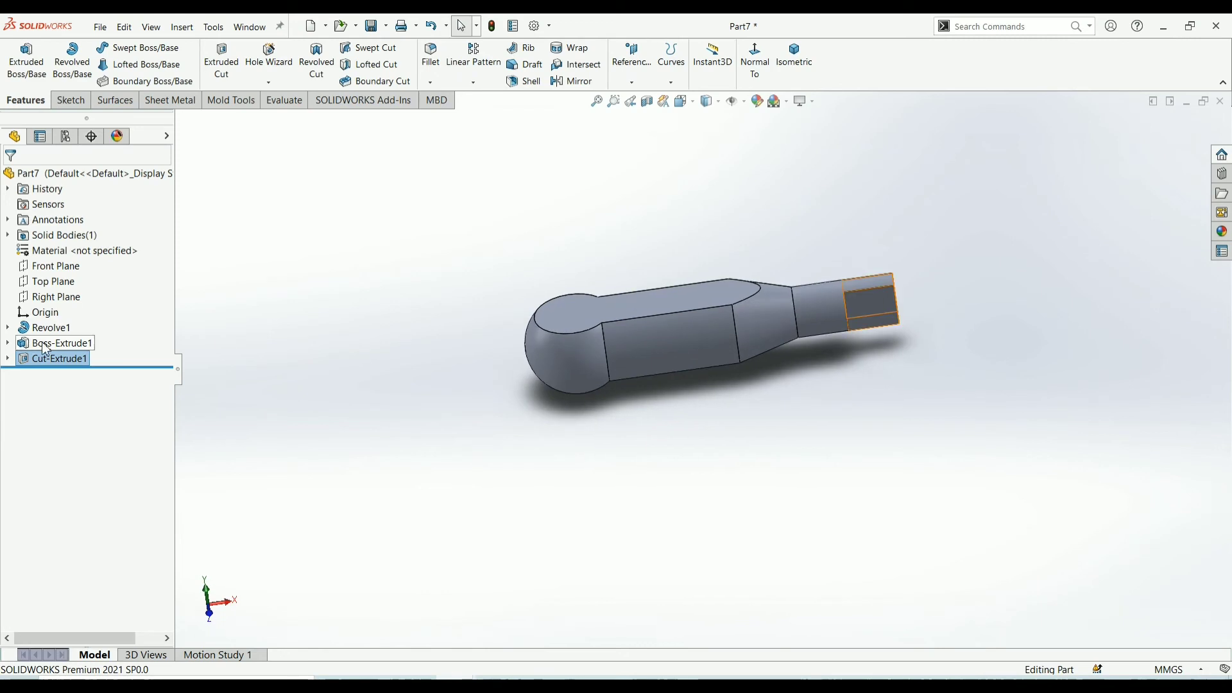
Reuse Sketch3 for a second extruded cut from a reversed 10 mm offset below the plane.
left_click(8, 359)
left_click(63, 374)
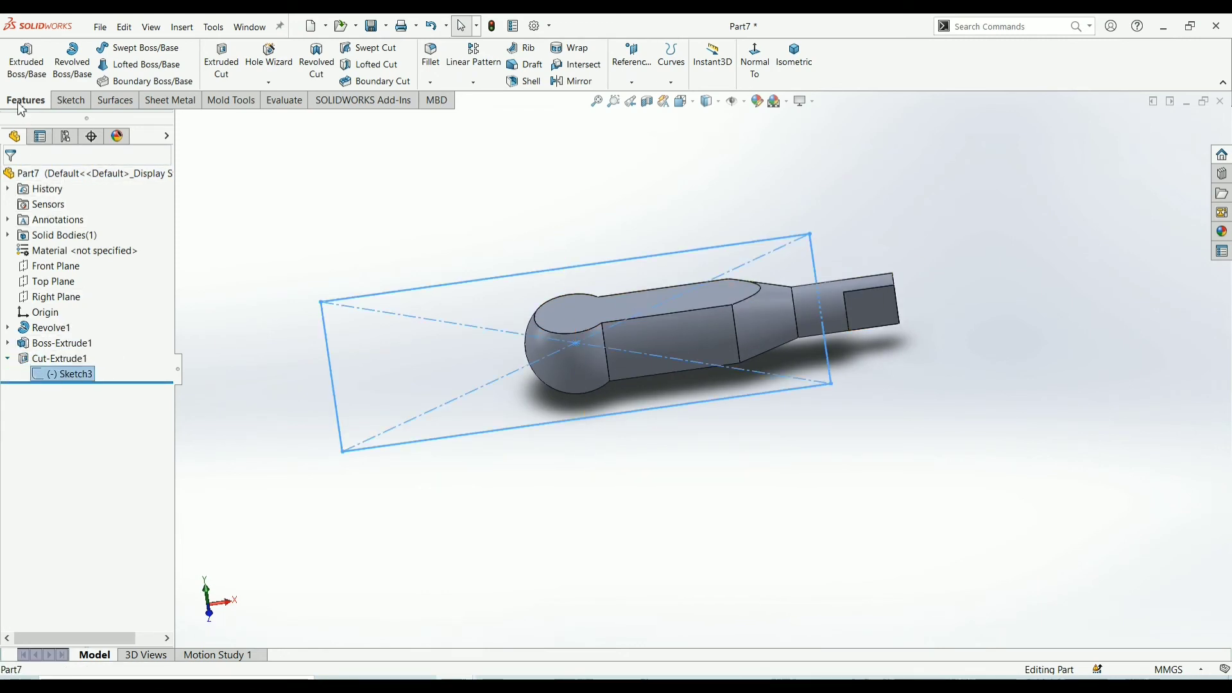
left_click(221, 61)
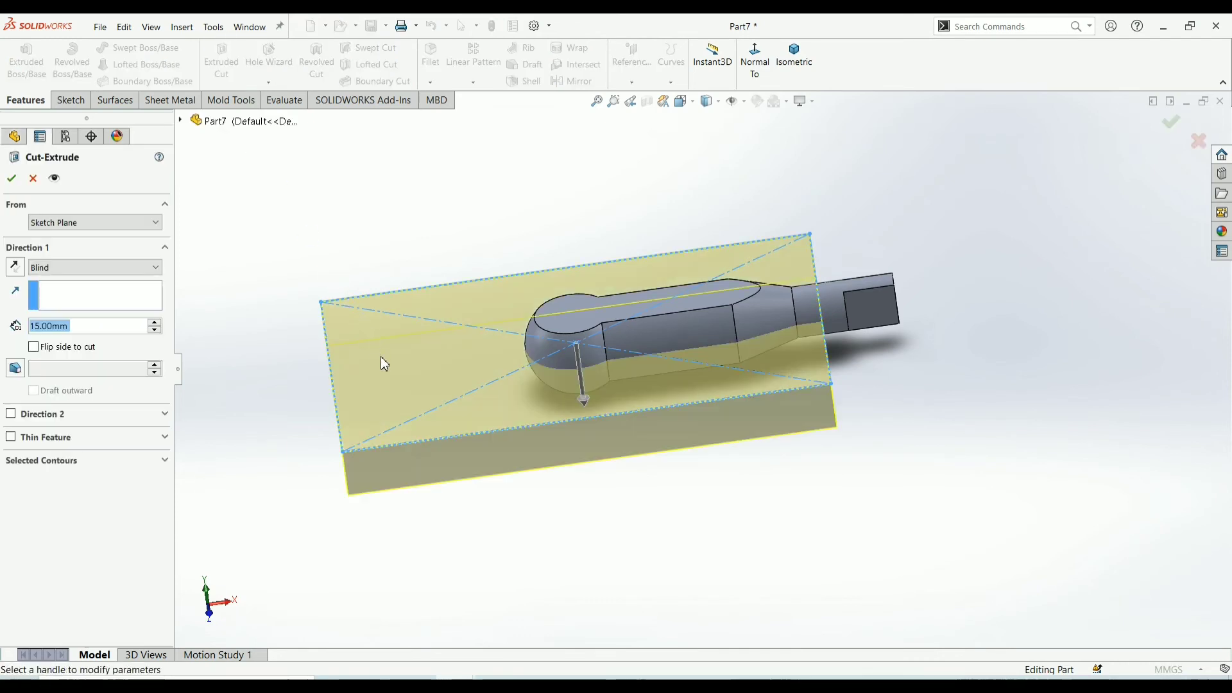
left_click(155, 222)
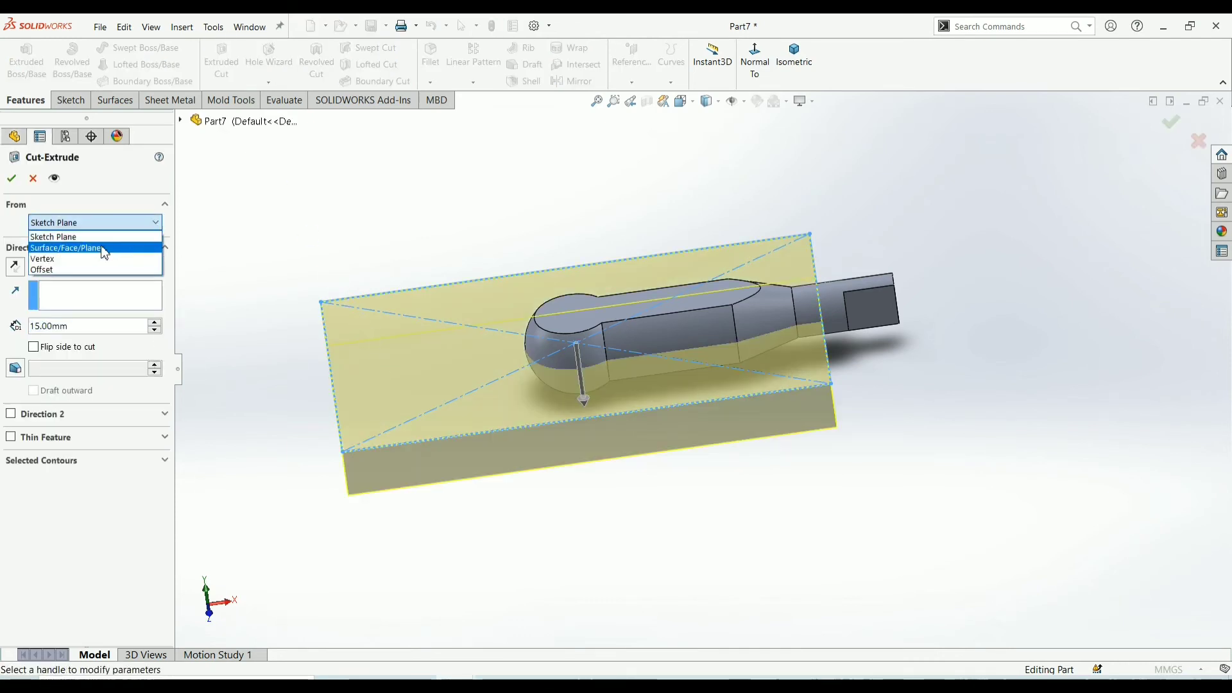
left_click(59, 270)
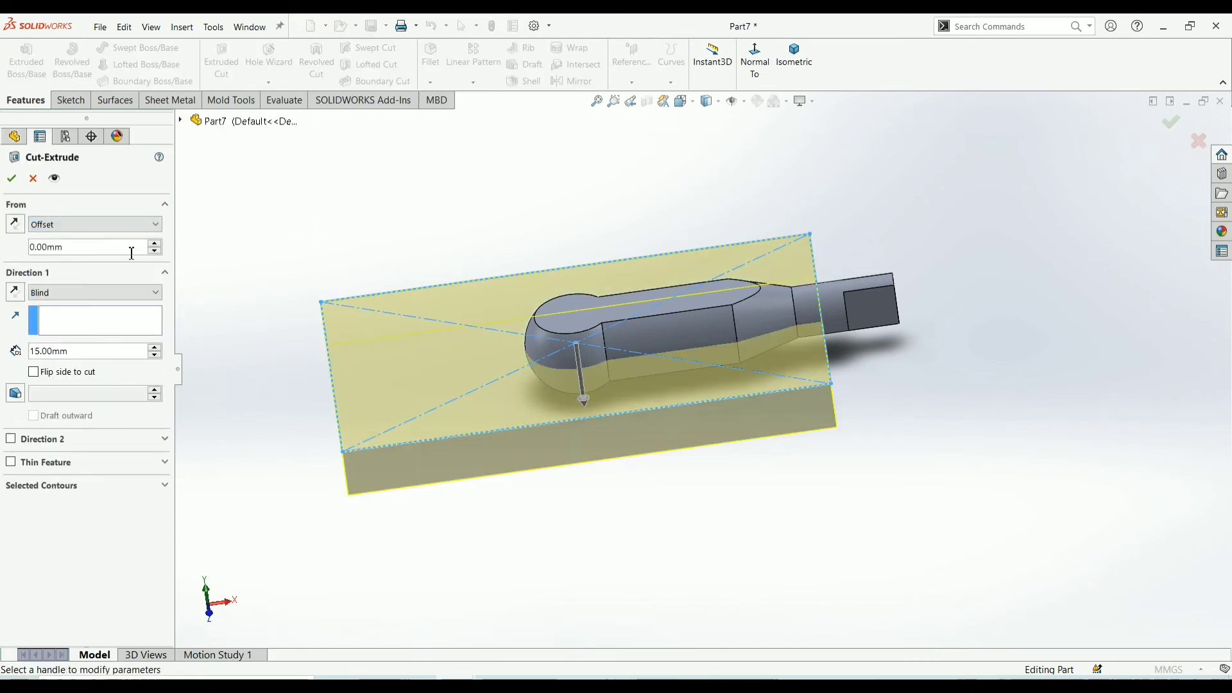
left_click(156, 244)
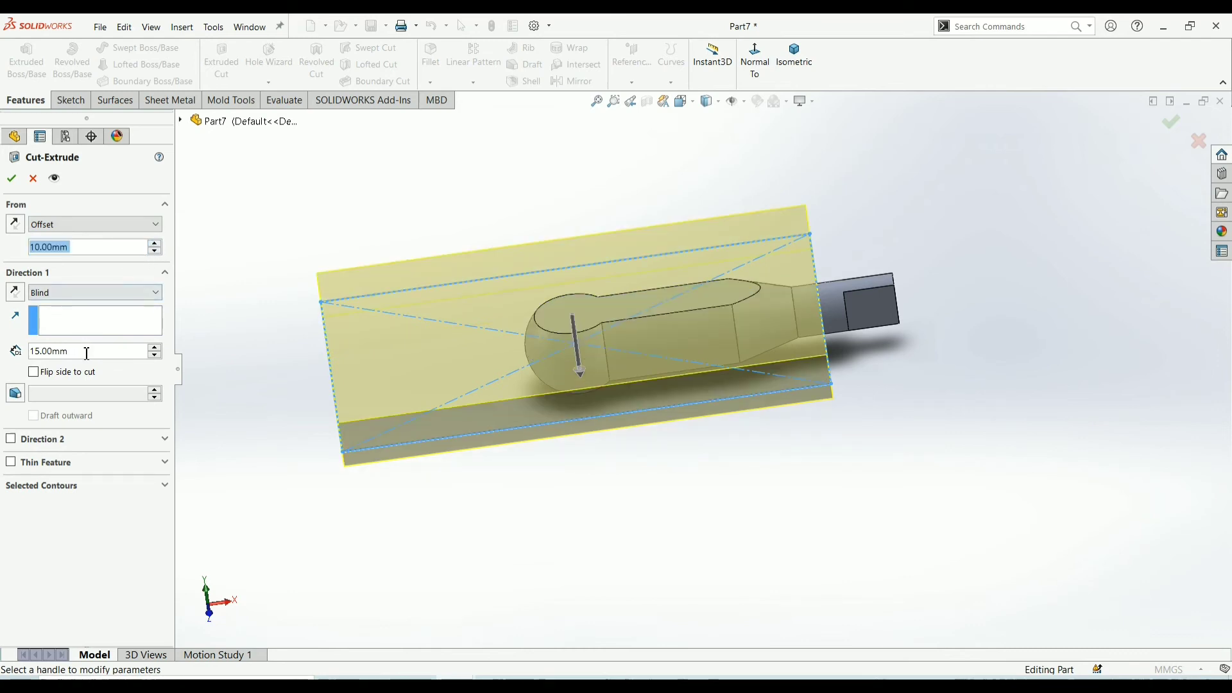
left_click(15, 225)
middle_click_drag(377, 332, 372, 209)
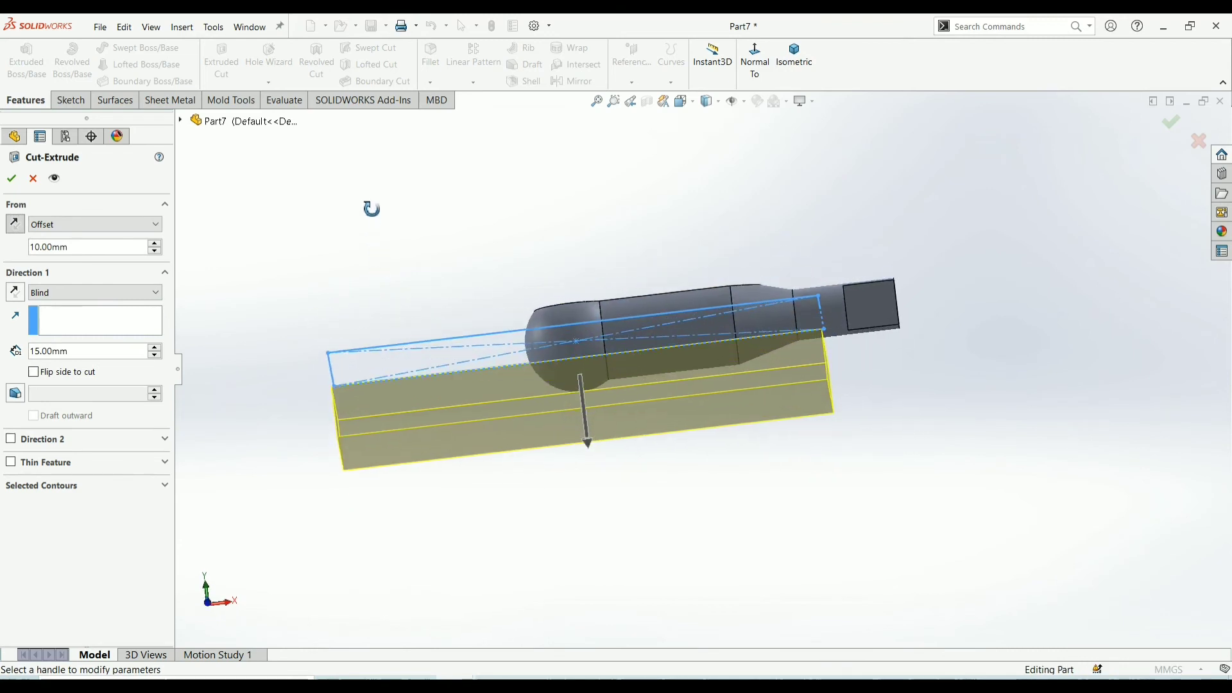
left_click(9, 181)
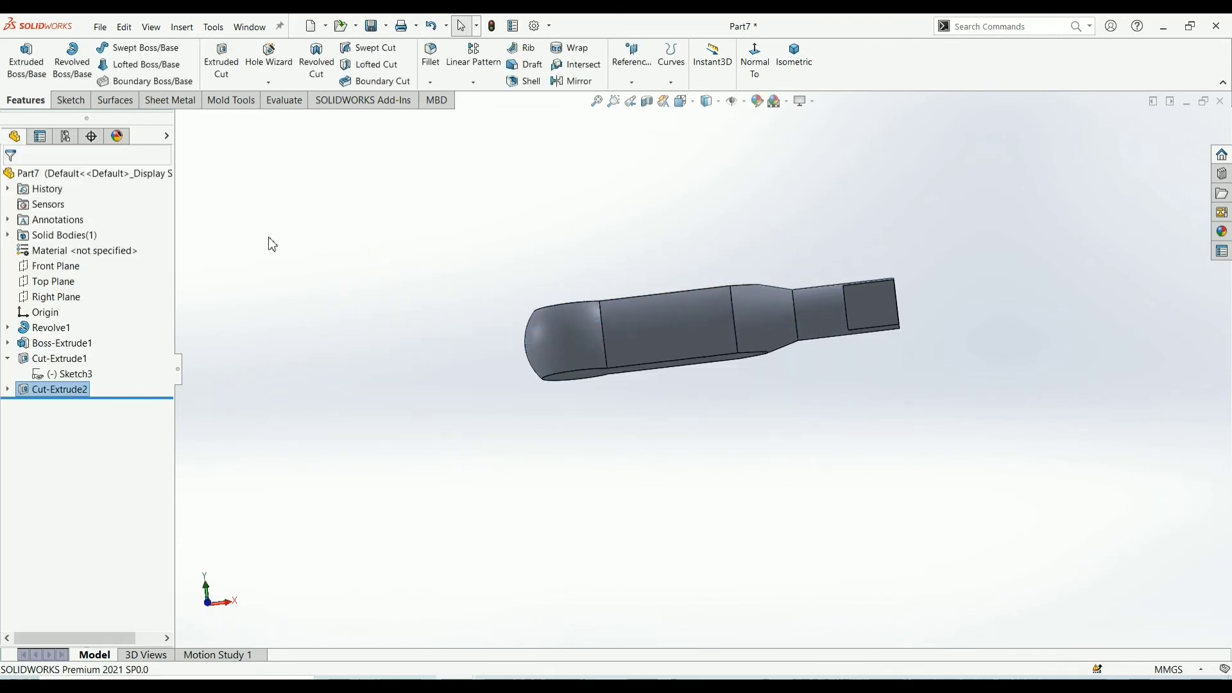
middle_click_drag(619, 274, 618, 440)
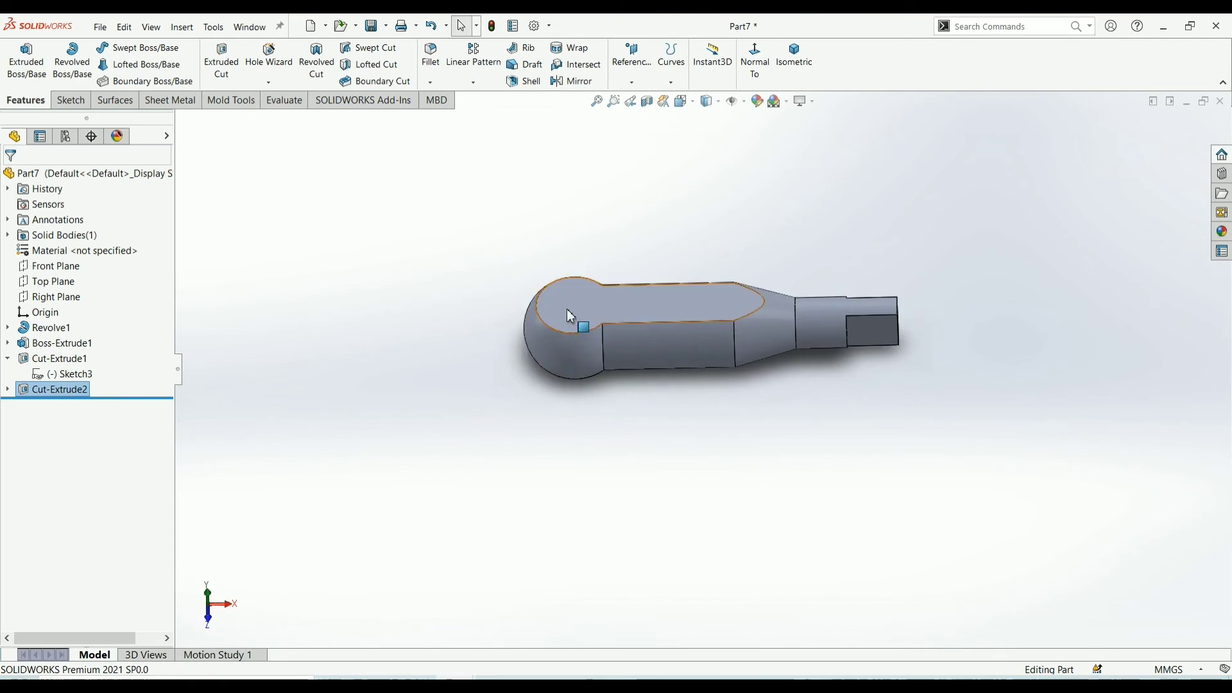
Sketch a circle centred on the origin on the flat top face.
left_click(597, 294)
left_click(624, 271)
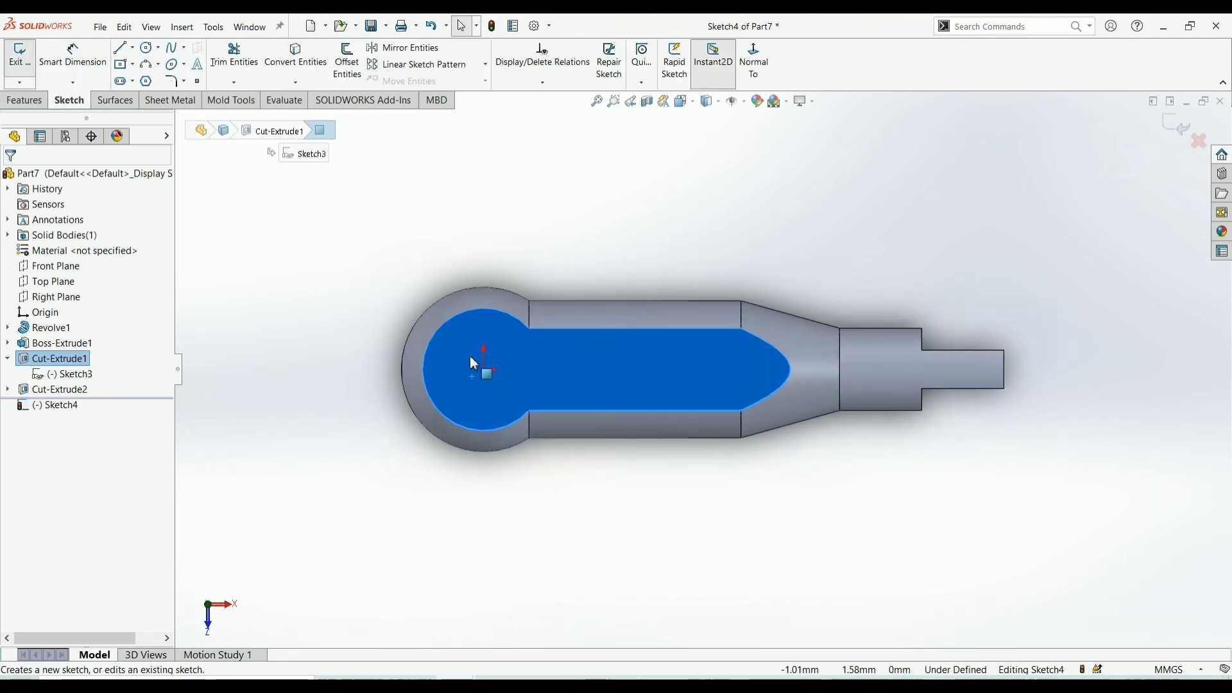
left_click(147, 51)
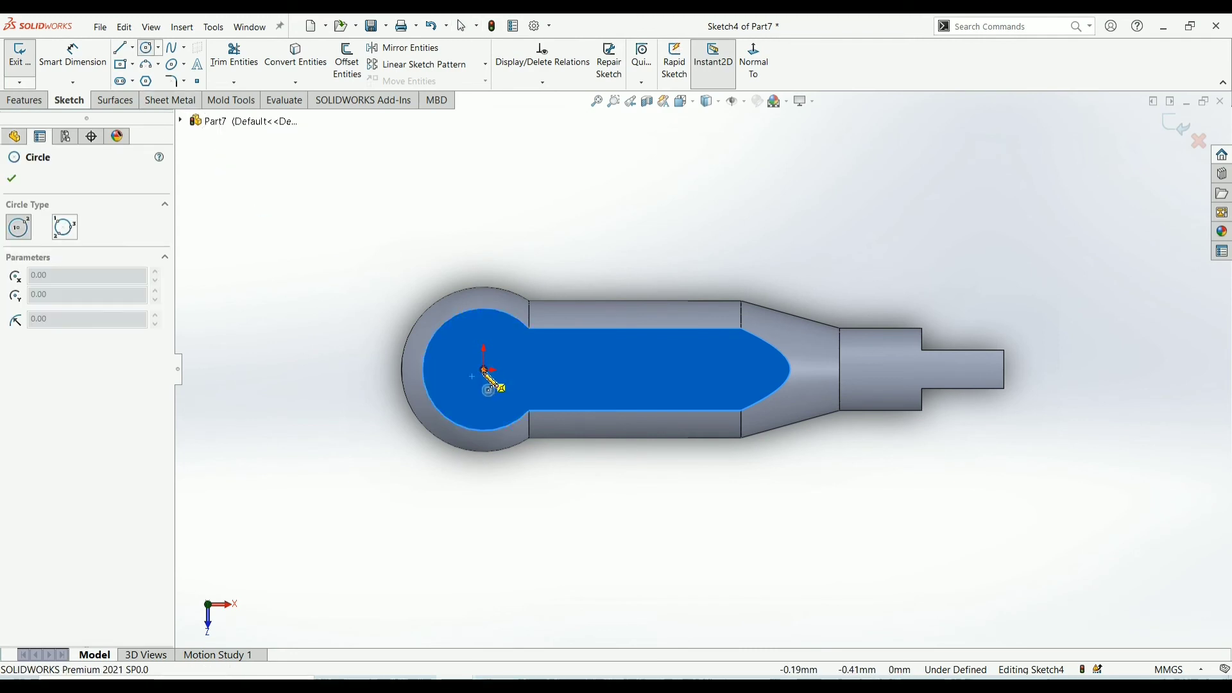
left_click(484, 371)
left_click(507, 401)
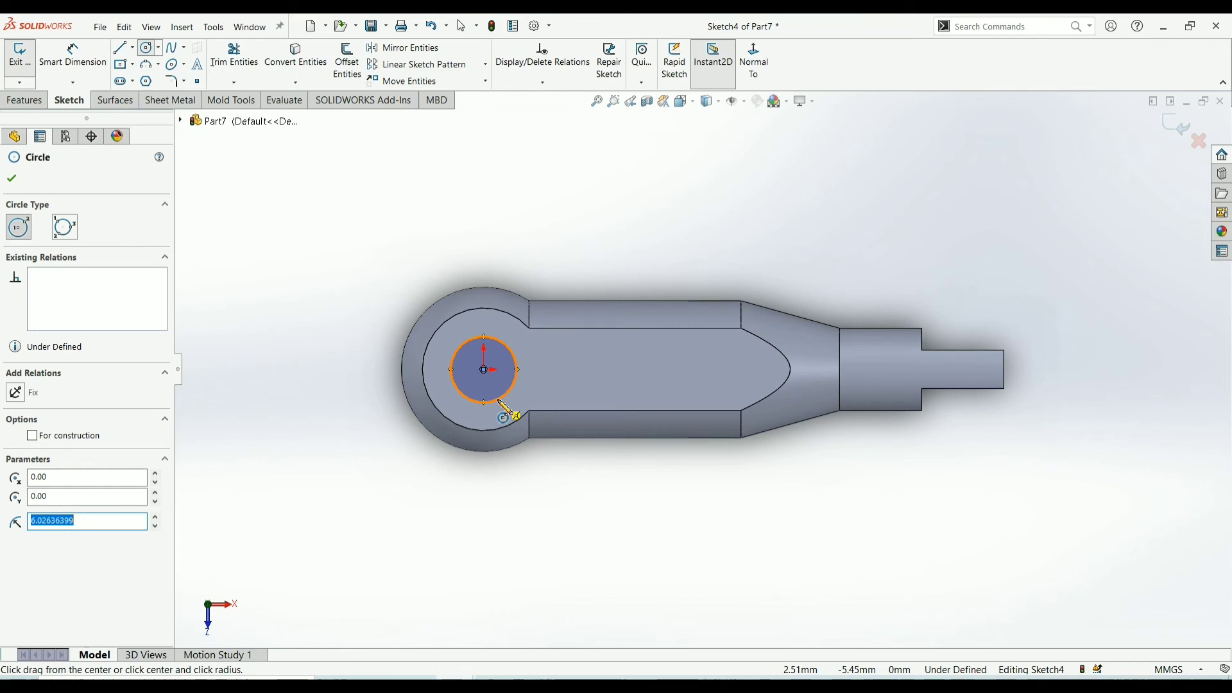
left_click(13, 179)
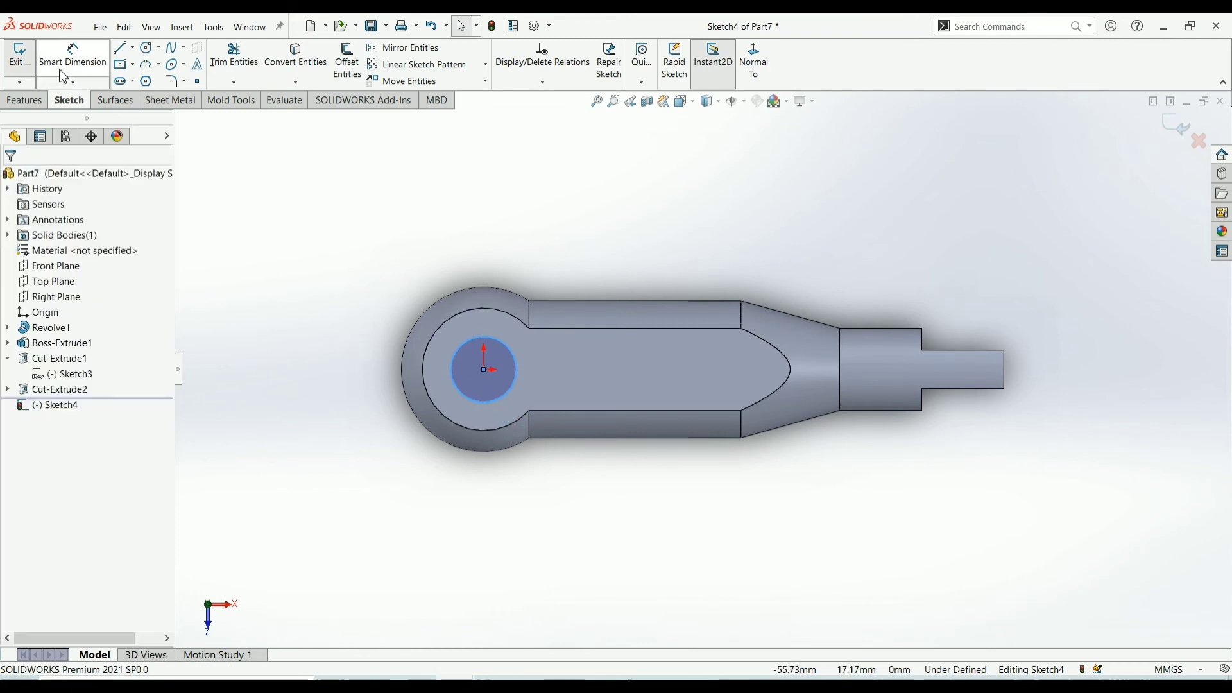
Dimension the circle to 12 mm diameter and extrude-cut it 25 mm deep.
left_click(517, 370)
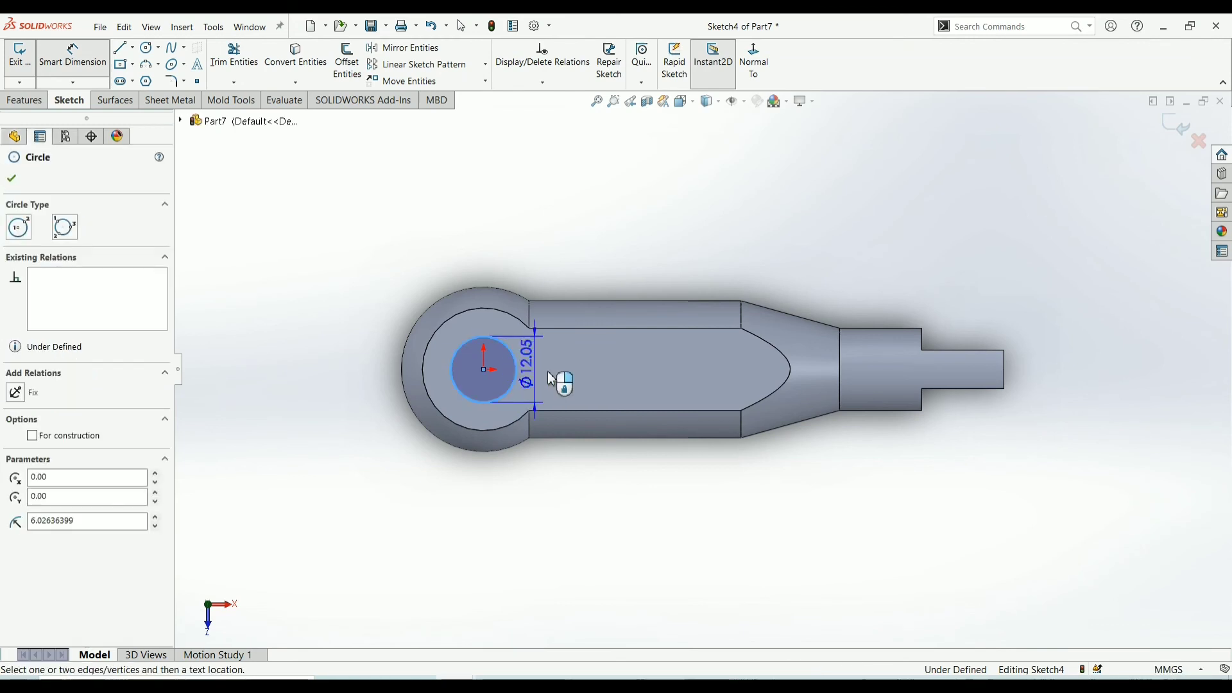
left_click(581, 382)
type("12")
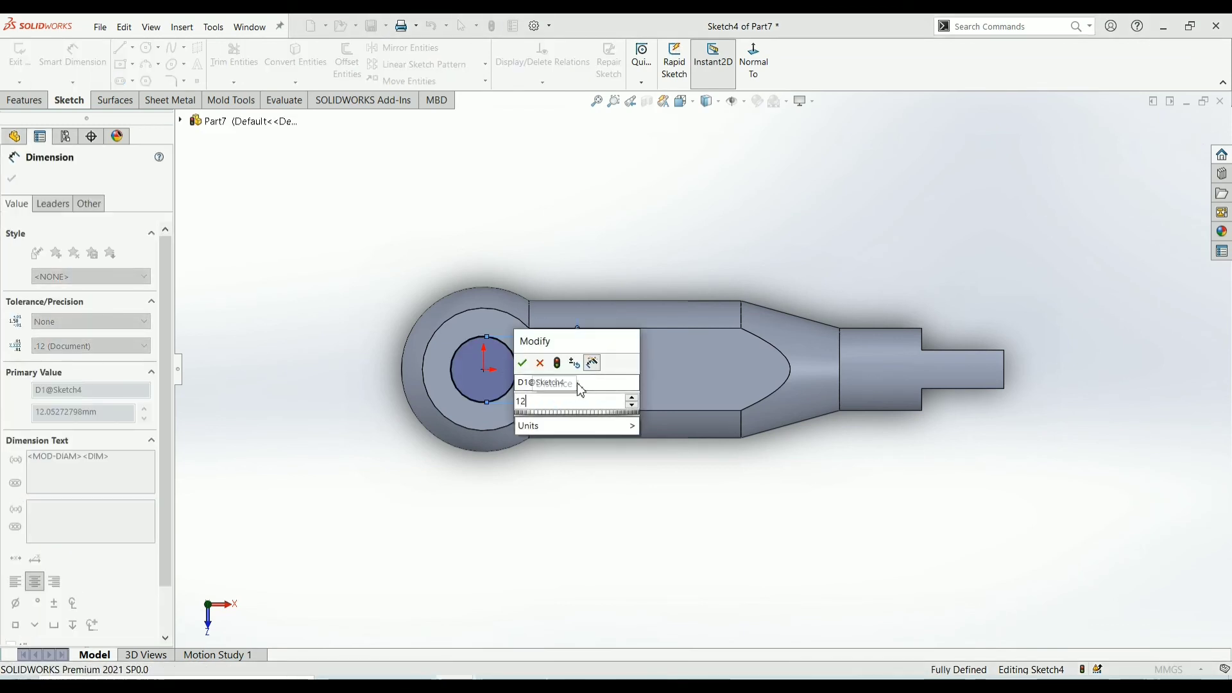
key("Return")
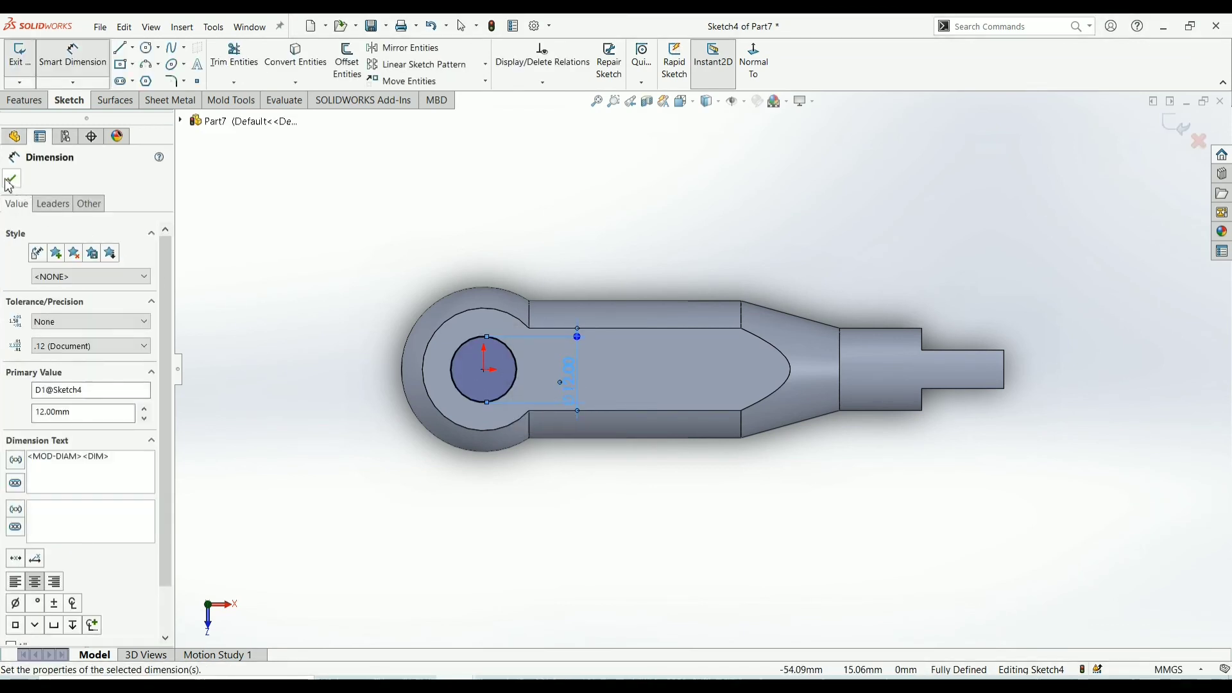
left_click(11, 181)
left_click(24, 100)
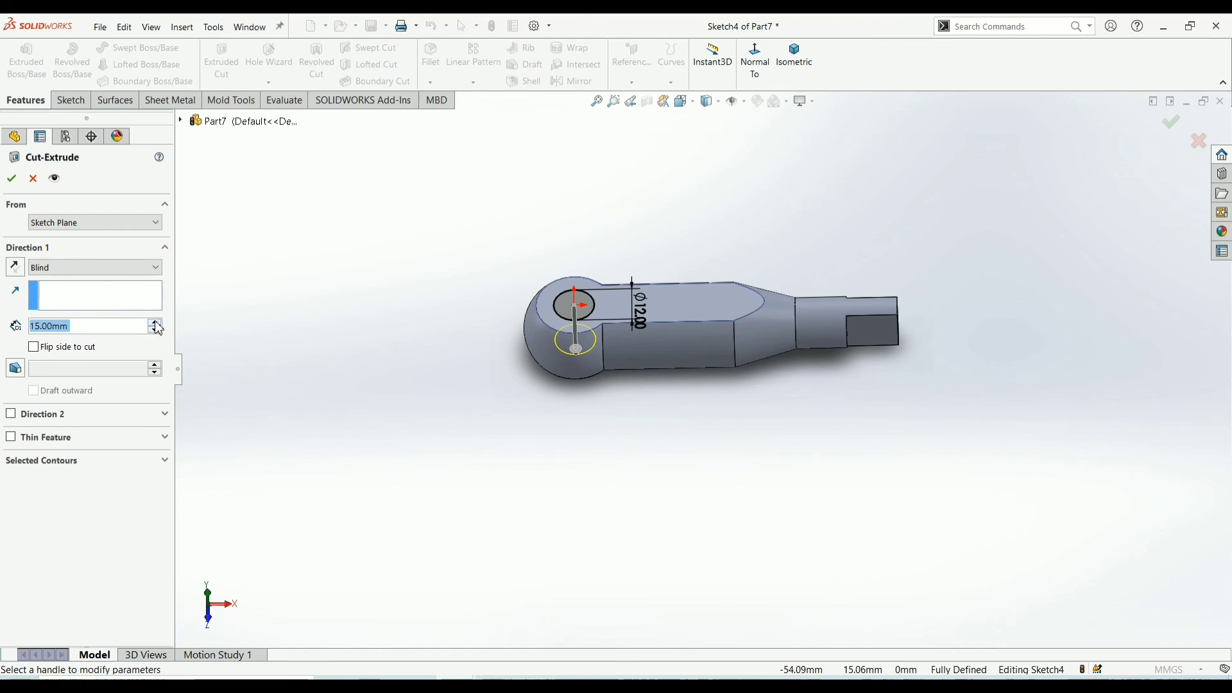
left_click(12, 180)
mouse_move(714, 396)
middle_mouse_down()
mouse_move(720, 209)
mouse_move(731, 465)
middle_mouse_up()
Switch to isometric view and apply the Brushed steel appearance to the whole body.
scroll(818, 313, "down", 3)
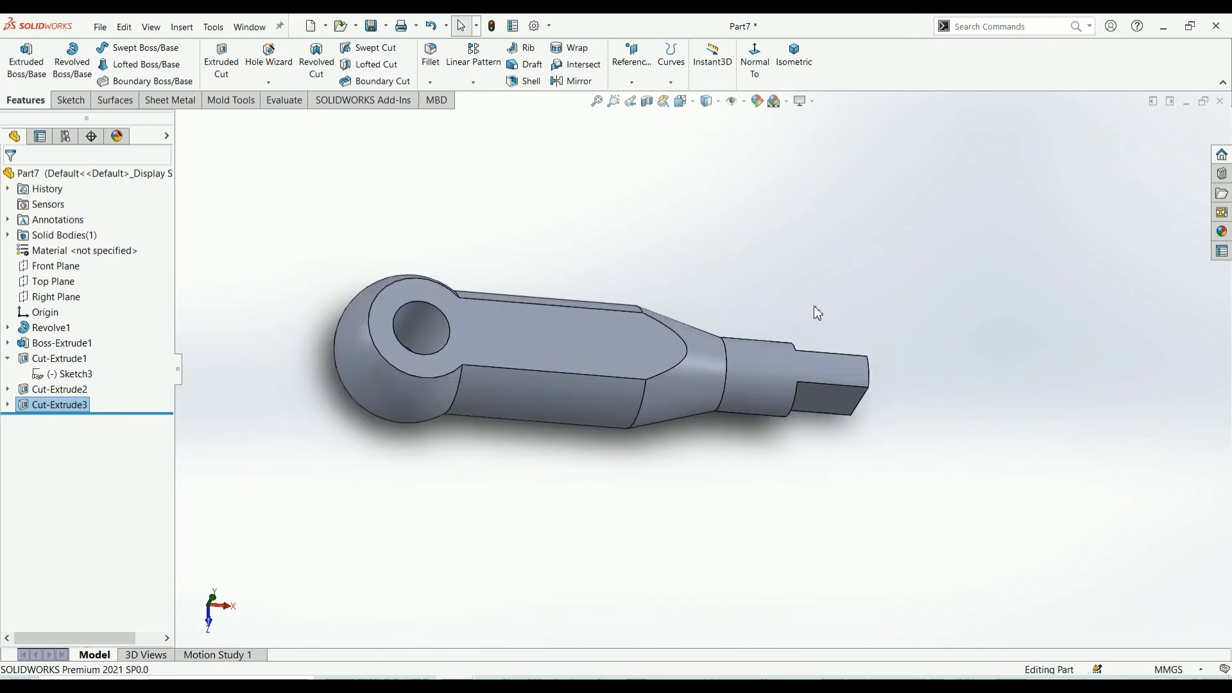
left_click(795, 58)
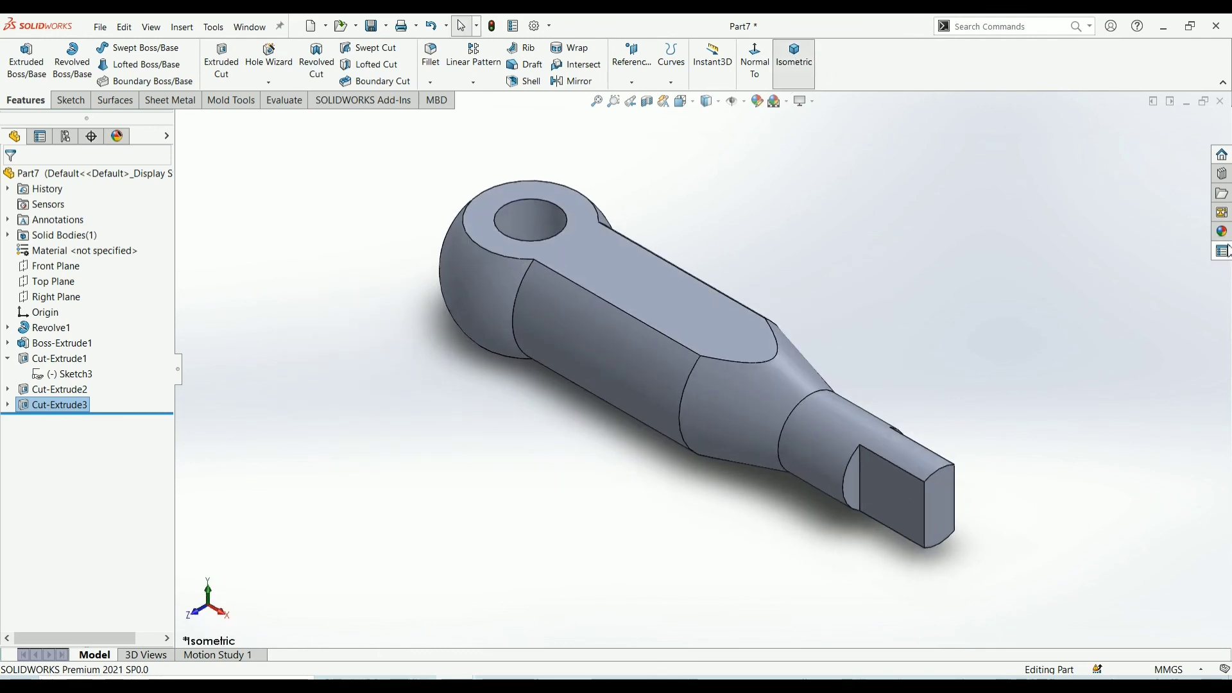
left_click(1222, 231)
left_click_drag(1091, 508, 725, 333)
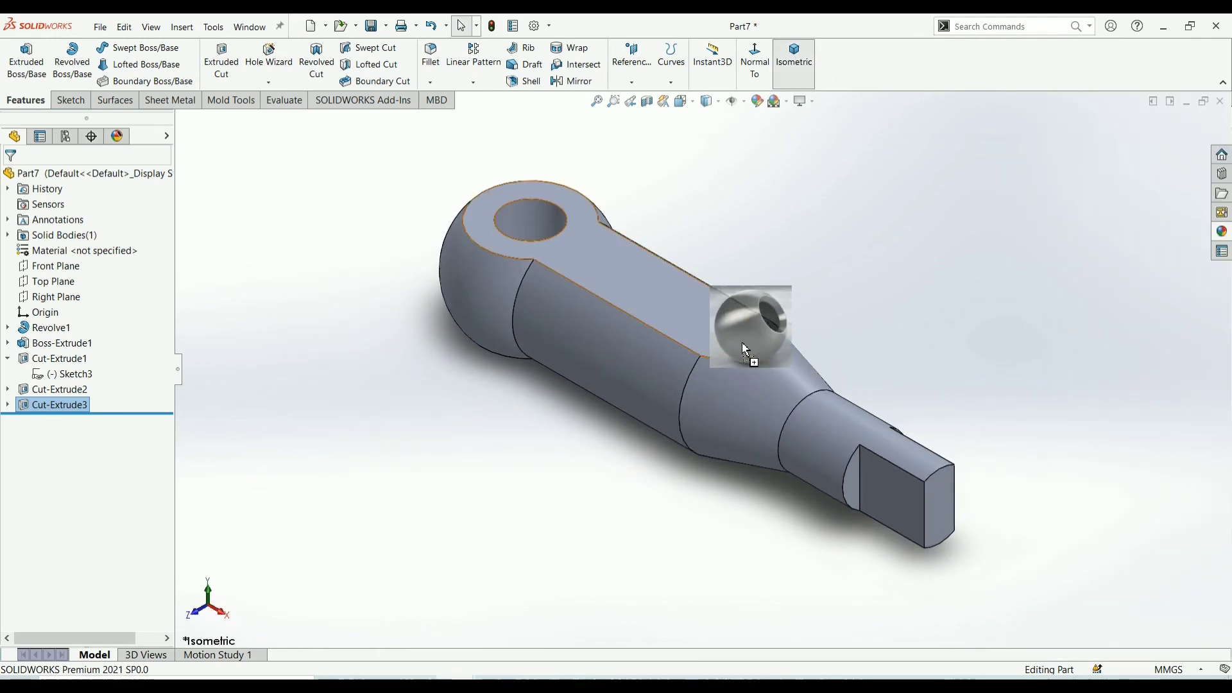
left_click(717, 336)
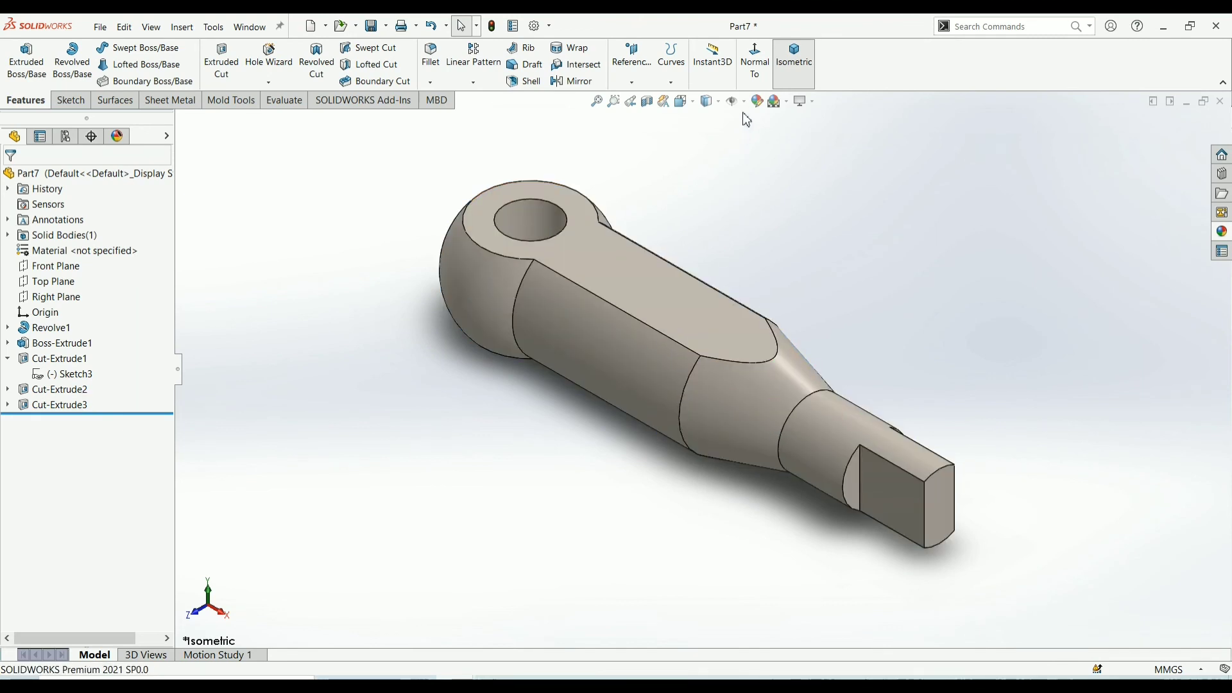
Apply the Plain White scene and orbit to show the finished part.
left_click(786, 101)
left_click(811, 135)
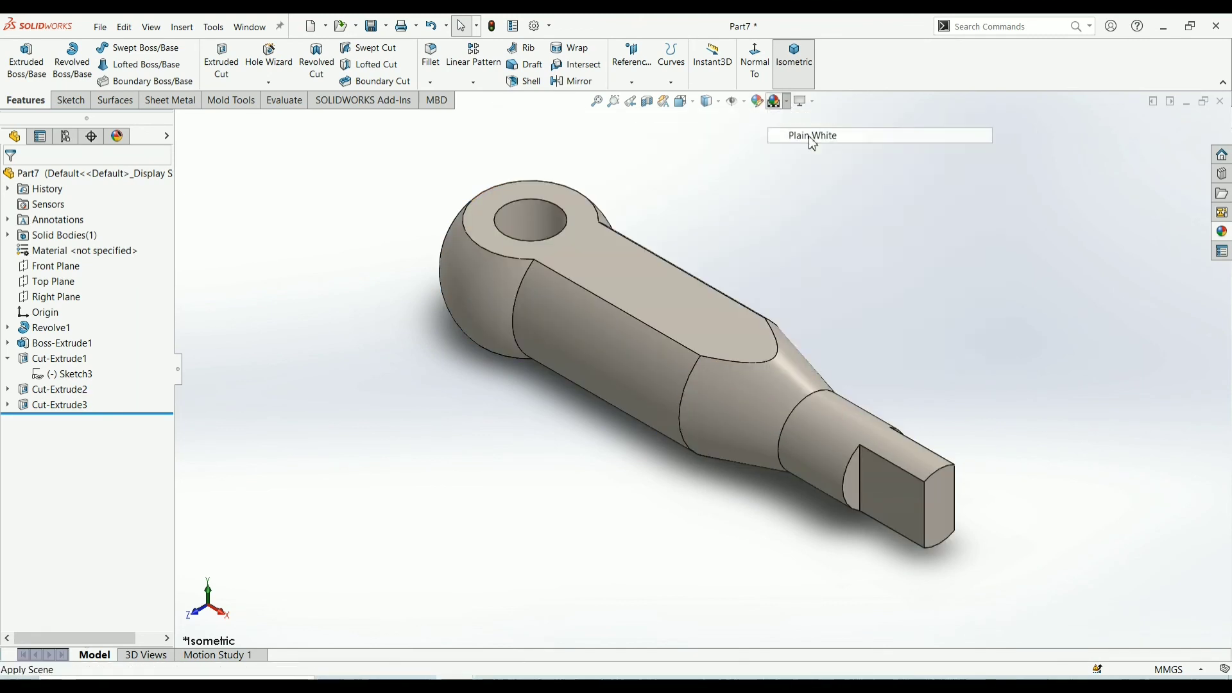
mouse_move(720, 253)
middle_mouse_down()
mouse_move(645, 318)
mouse_move(632, 171)
mouse_move(673, 192)
mouse_move(734, 344)
mouse_move(689, 388)
mouse_move(668, 275)
mouse_move(632, 206)
mouse_move(569, 156)
mouse_move(494, 216)
mouse_move(641, 379)
mouse_move(720, 369)
mouse_move(718, 211)
mouse_move(720, 277)
mouse_move(663, 418)
mouse_move(649, 407)
mouse_move(767, 412)
mouse_move(692, 536)
mouse_move(703, 467)
middle_mouse_up()
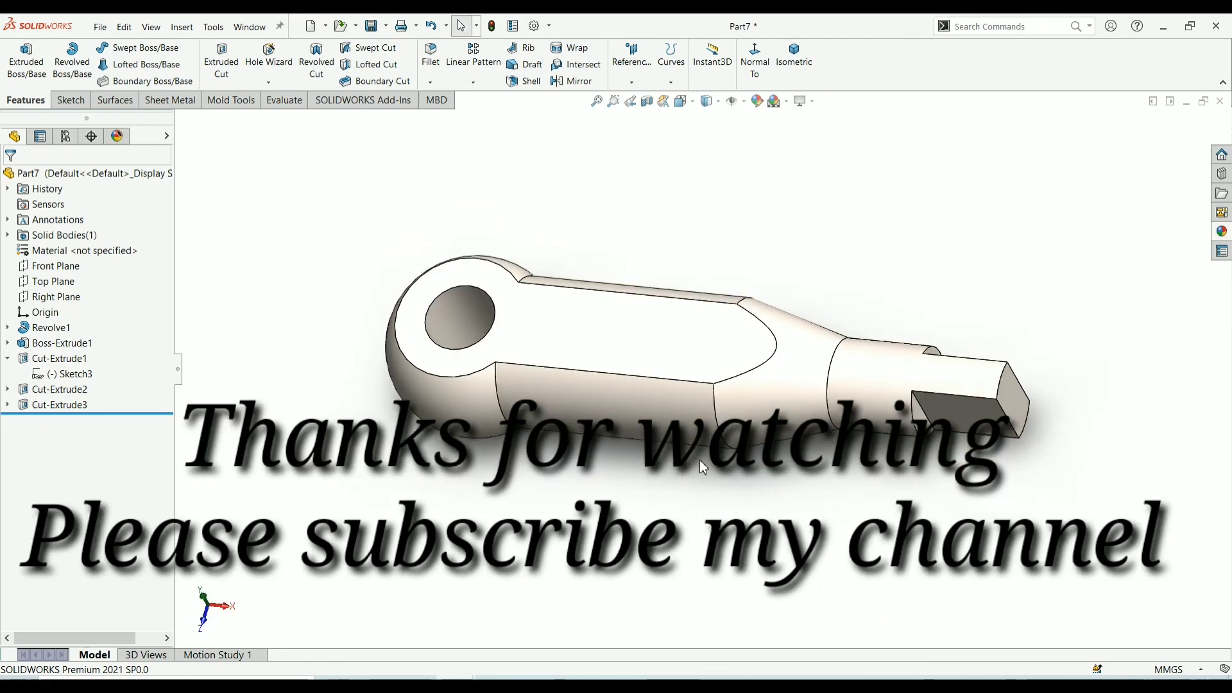